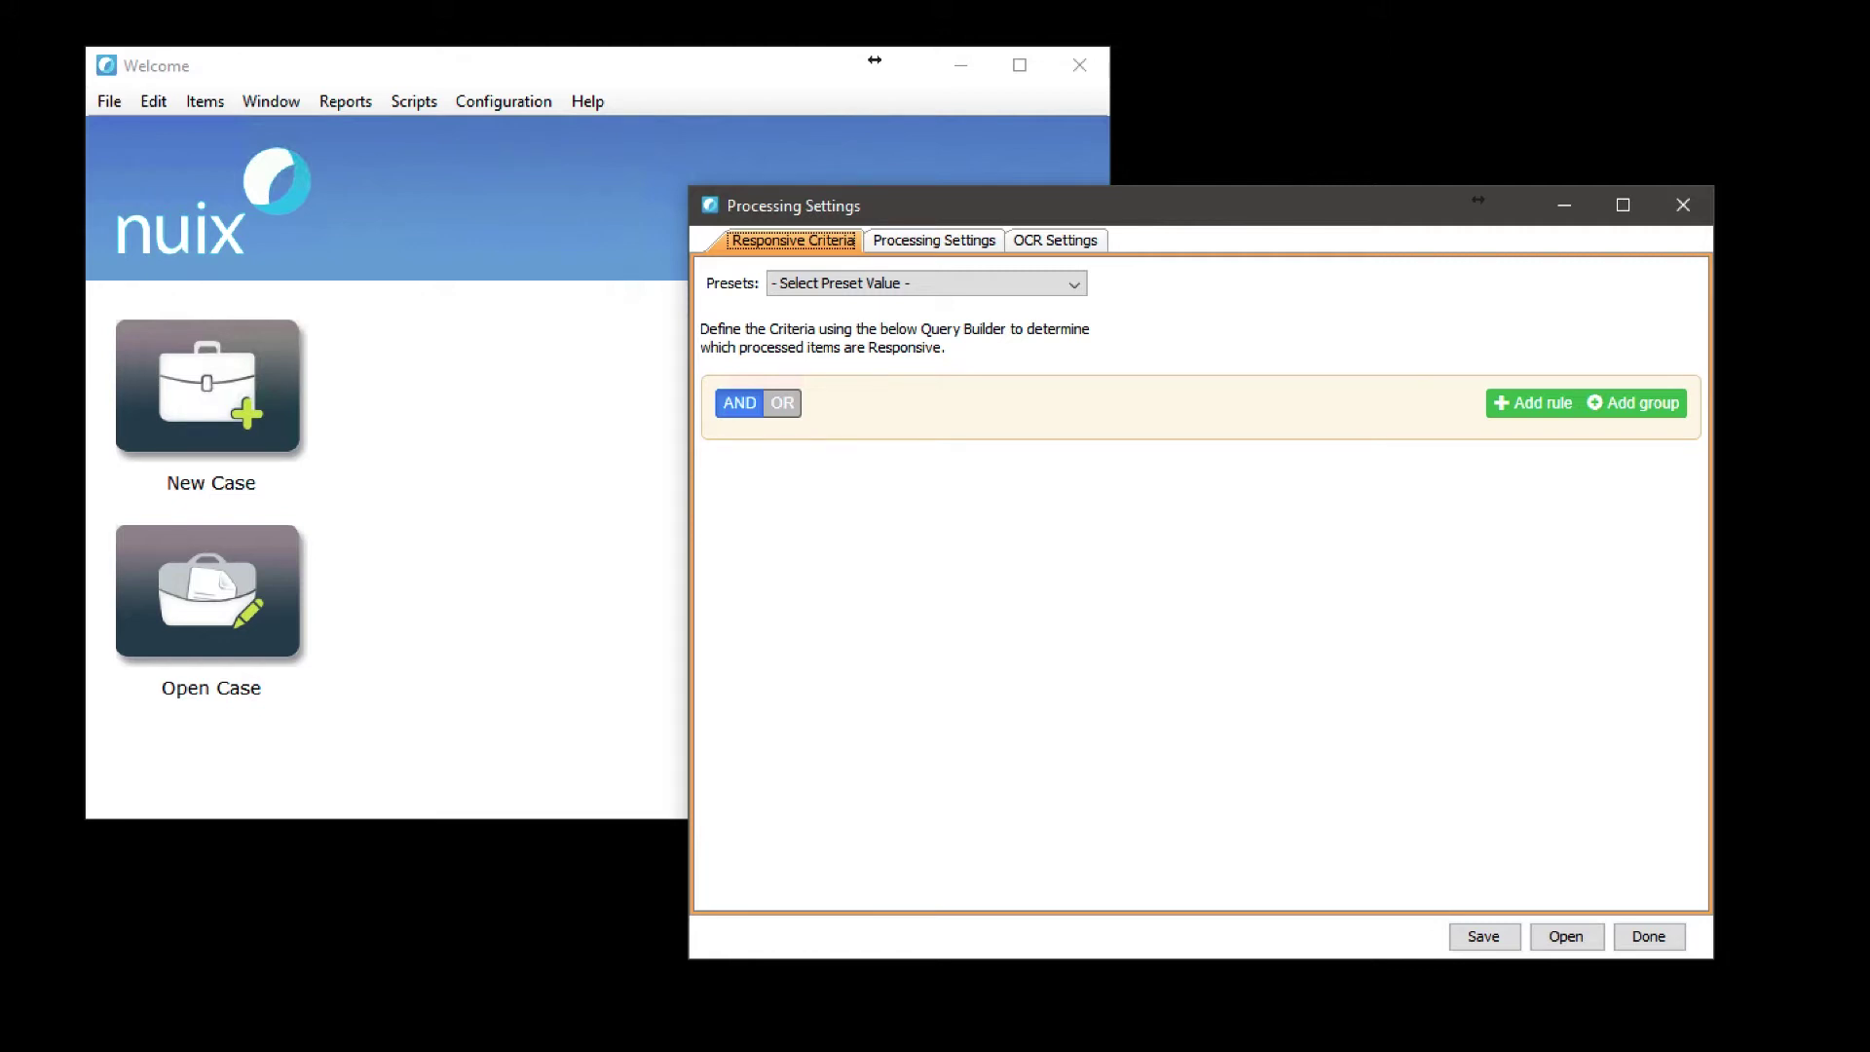
Step: Bring the Welcome window forward and browse Scripts > Nuix Data Finder to reach the responsive-criteria presets
click(497, 78)
click(413, 101)
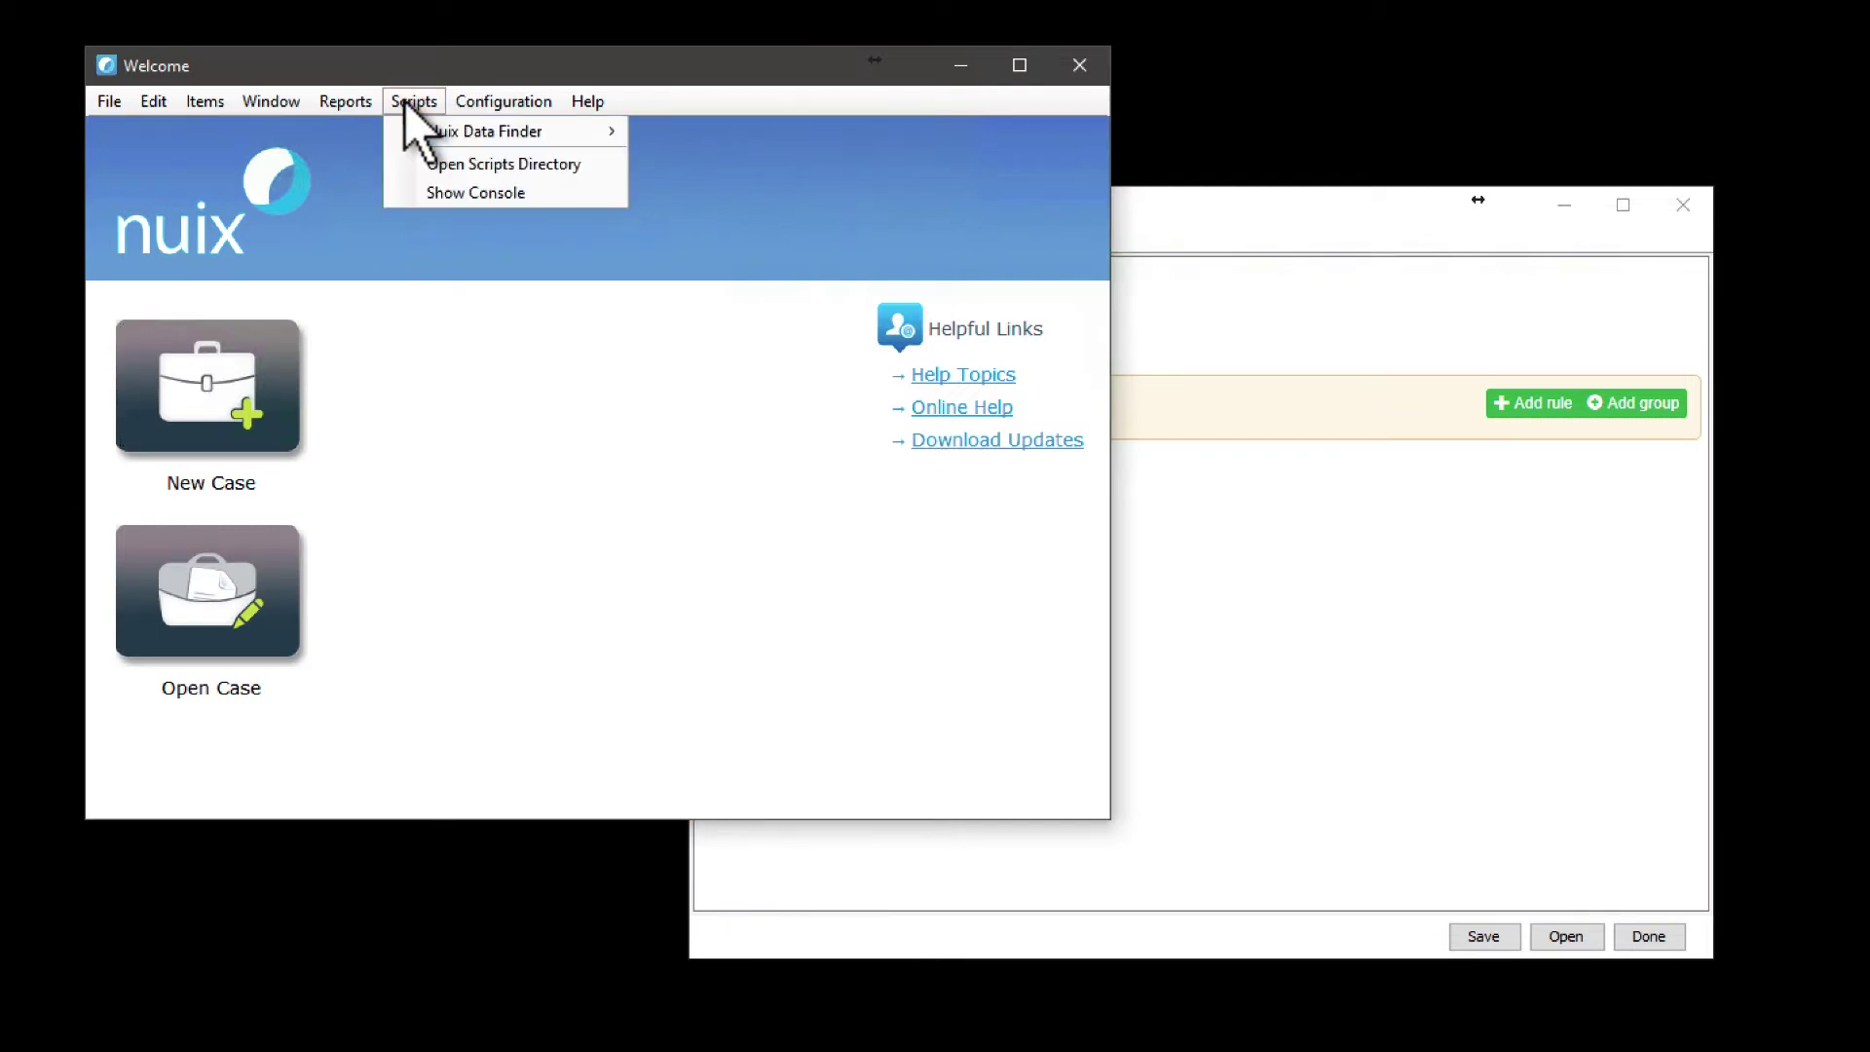
mouse_move(525, 134)
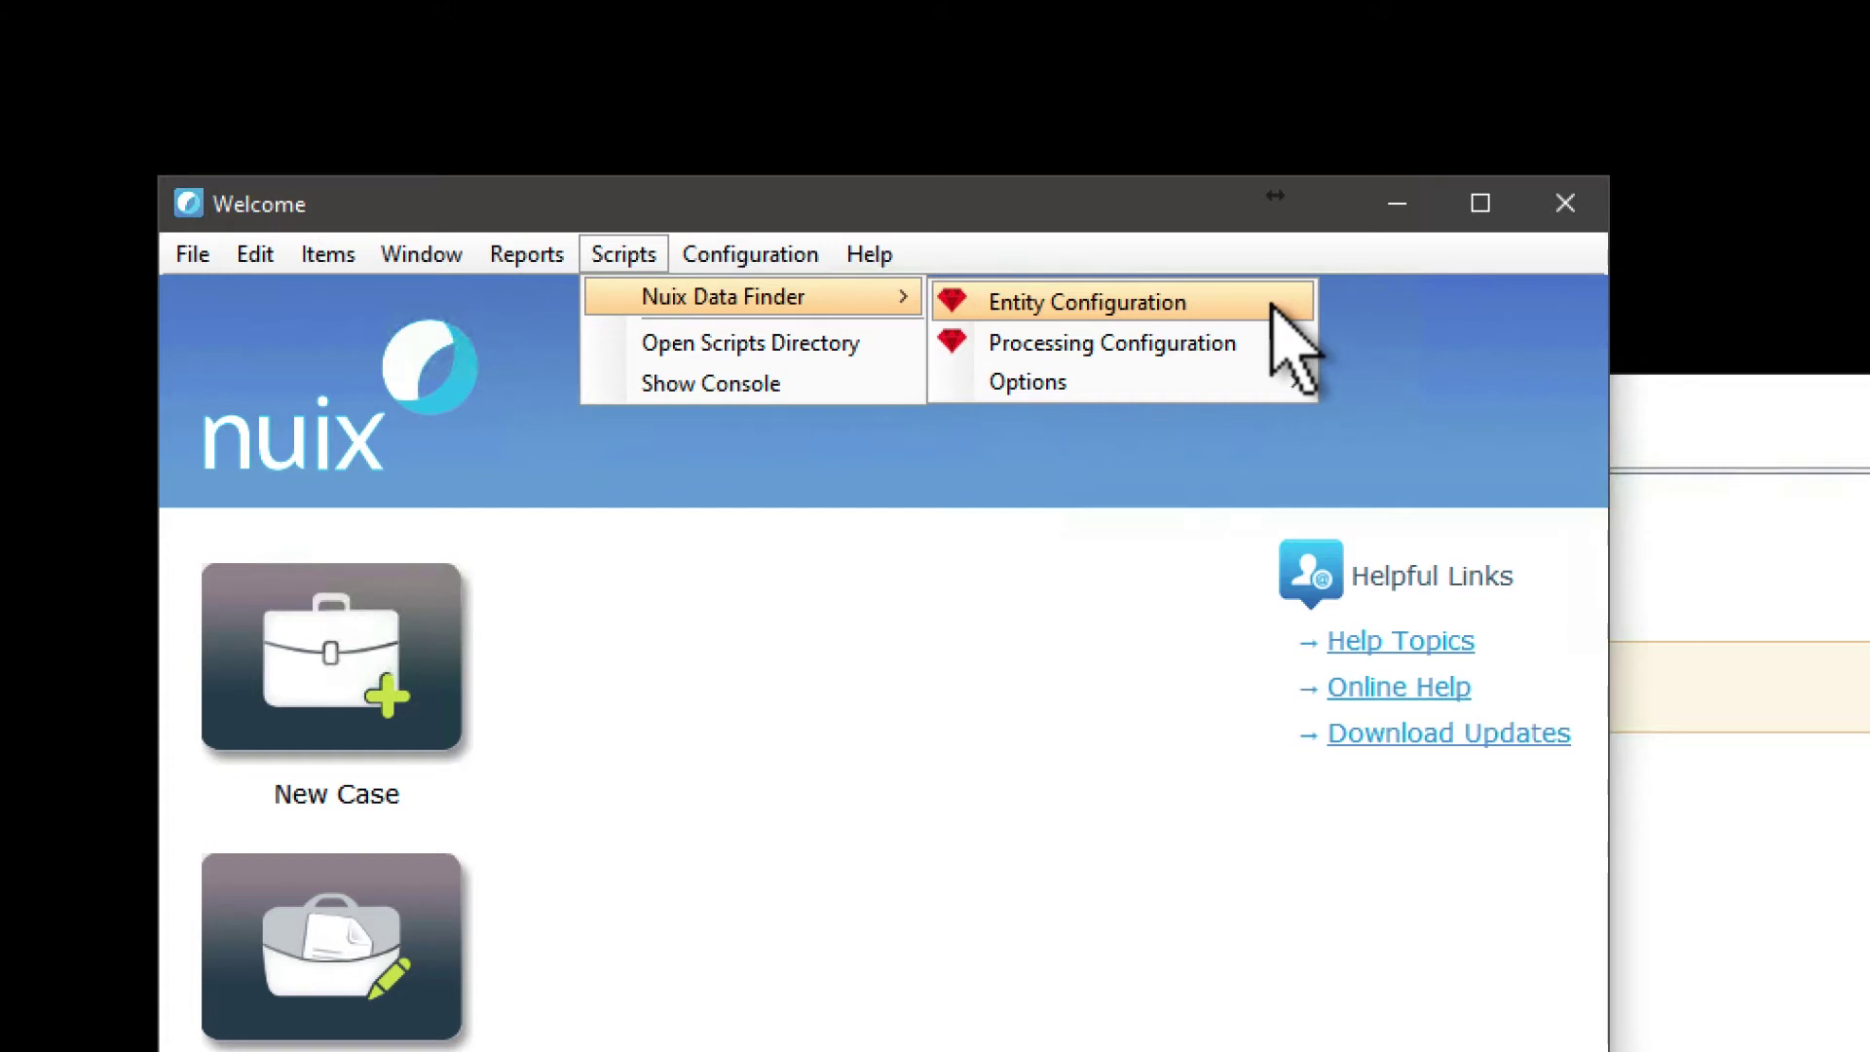
mouse_move(1278, 379)
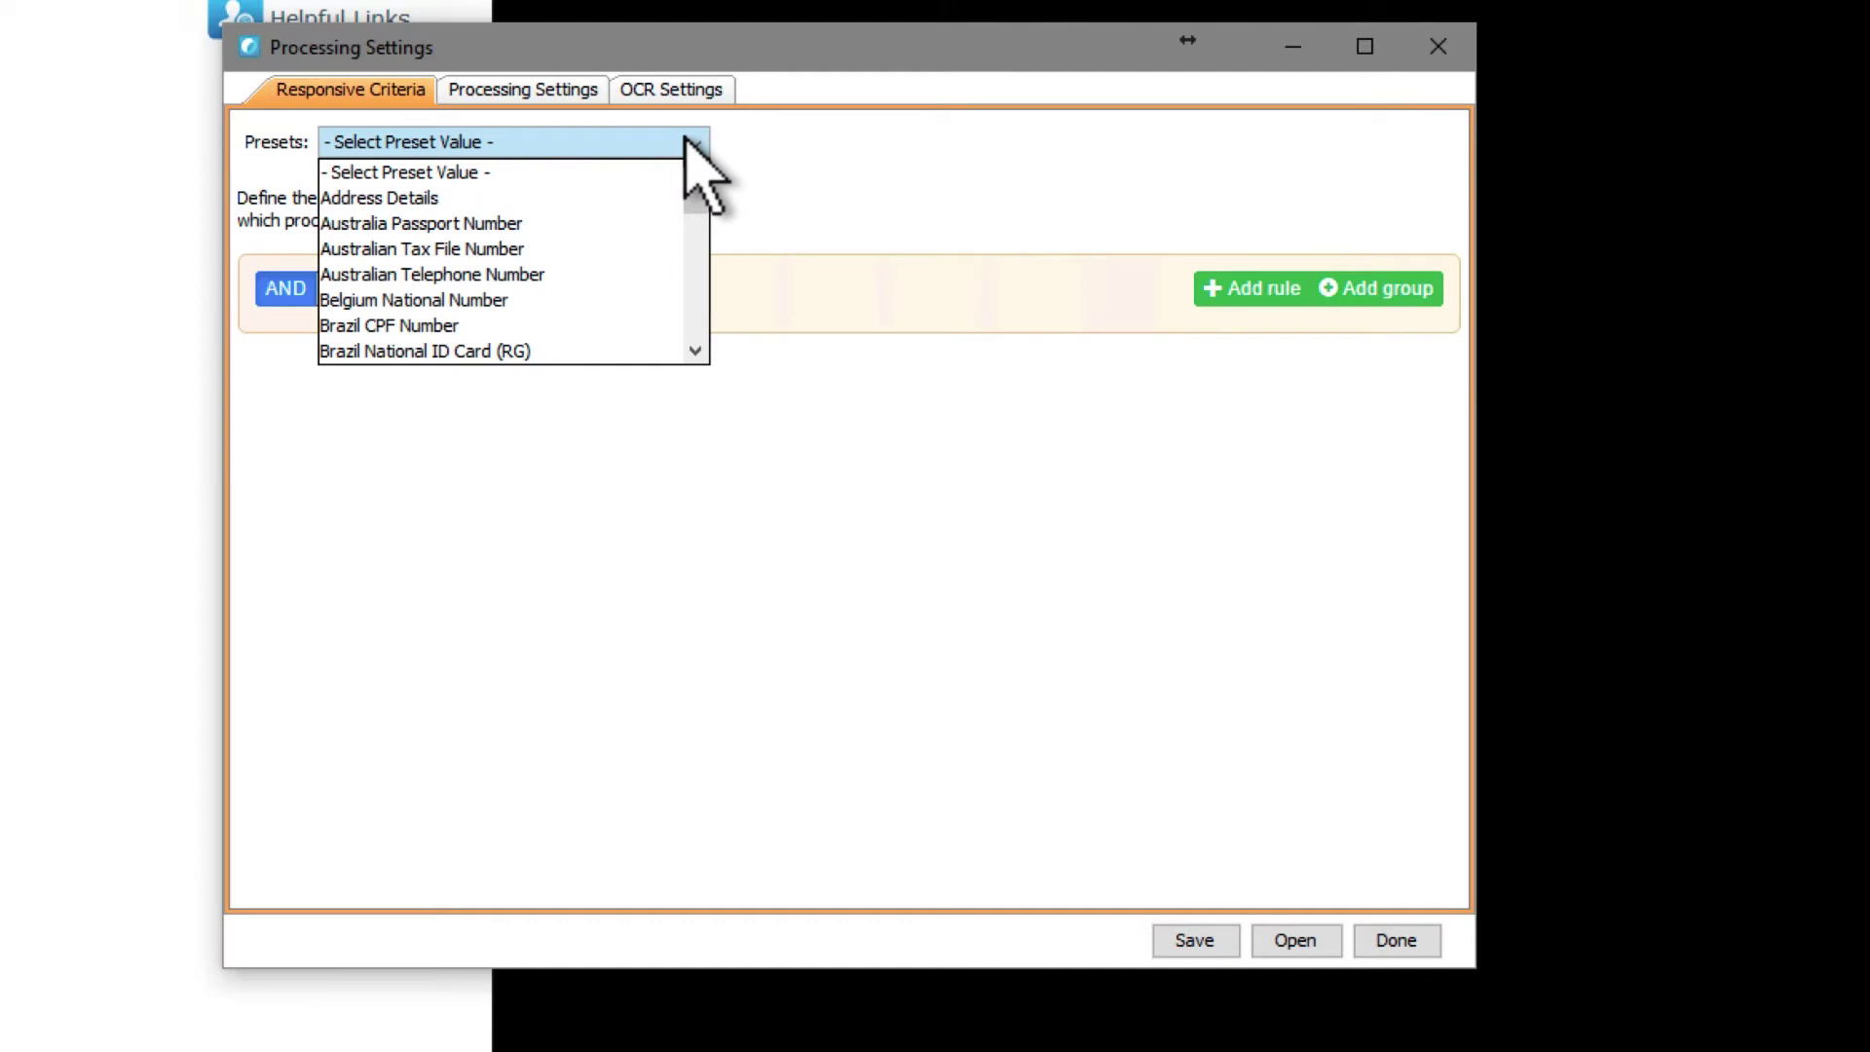
Step: Dismiss the presets list, then add two empty criteria rules and a nested rule group joined by AND
click(687, 142)
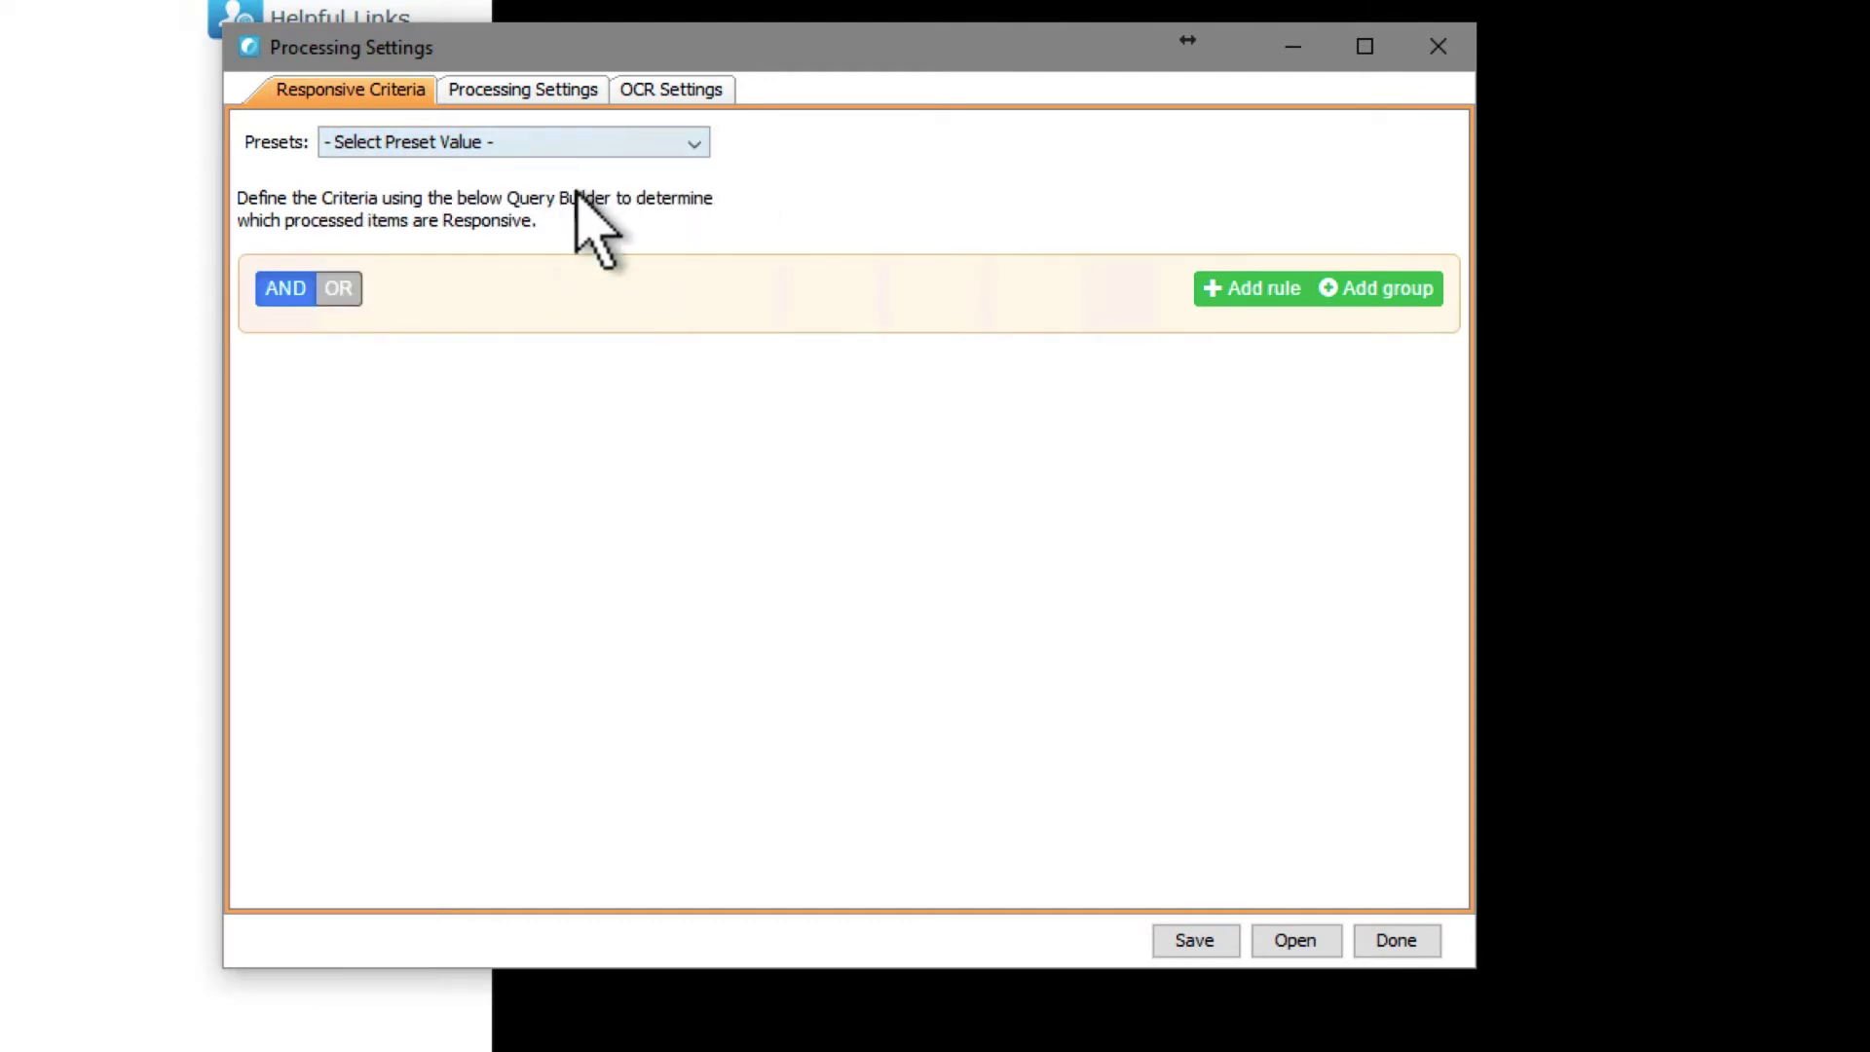
click(1255, 286)
click(1267, 291)
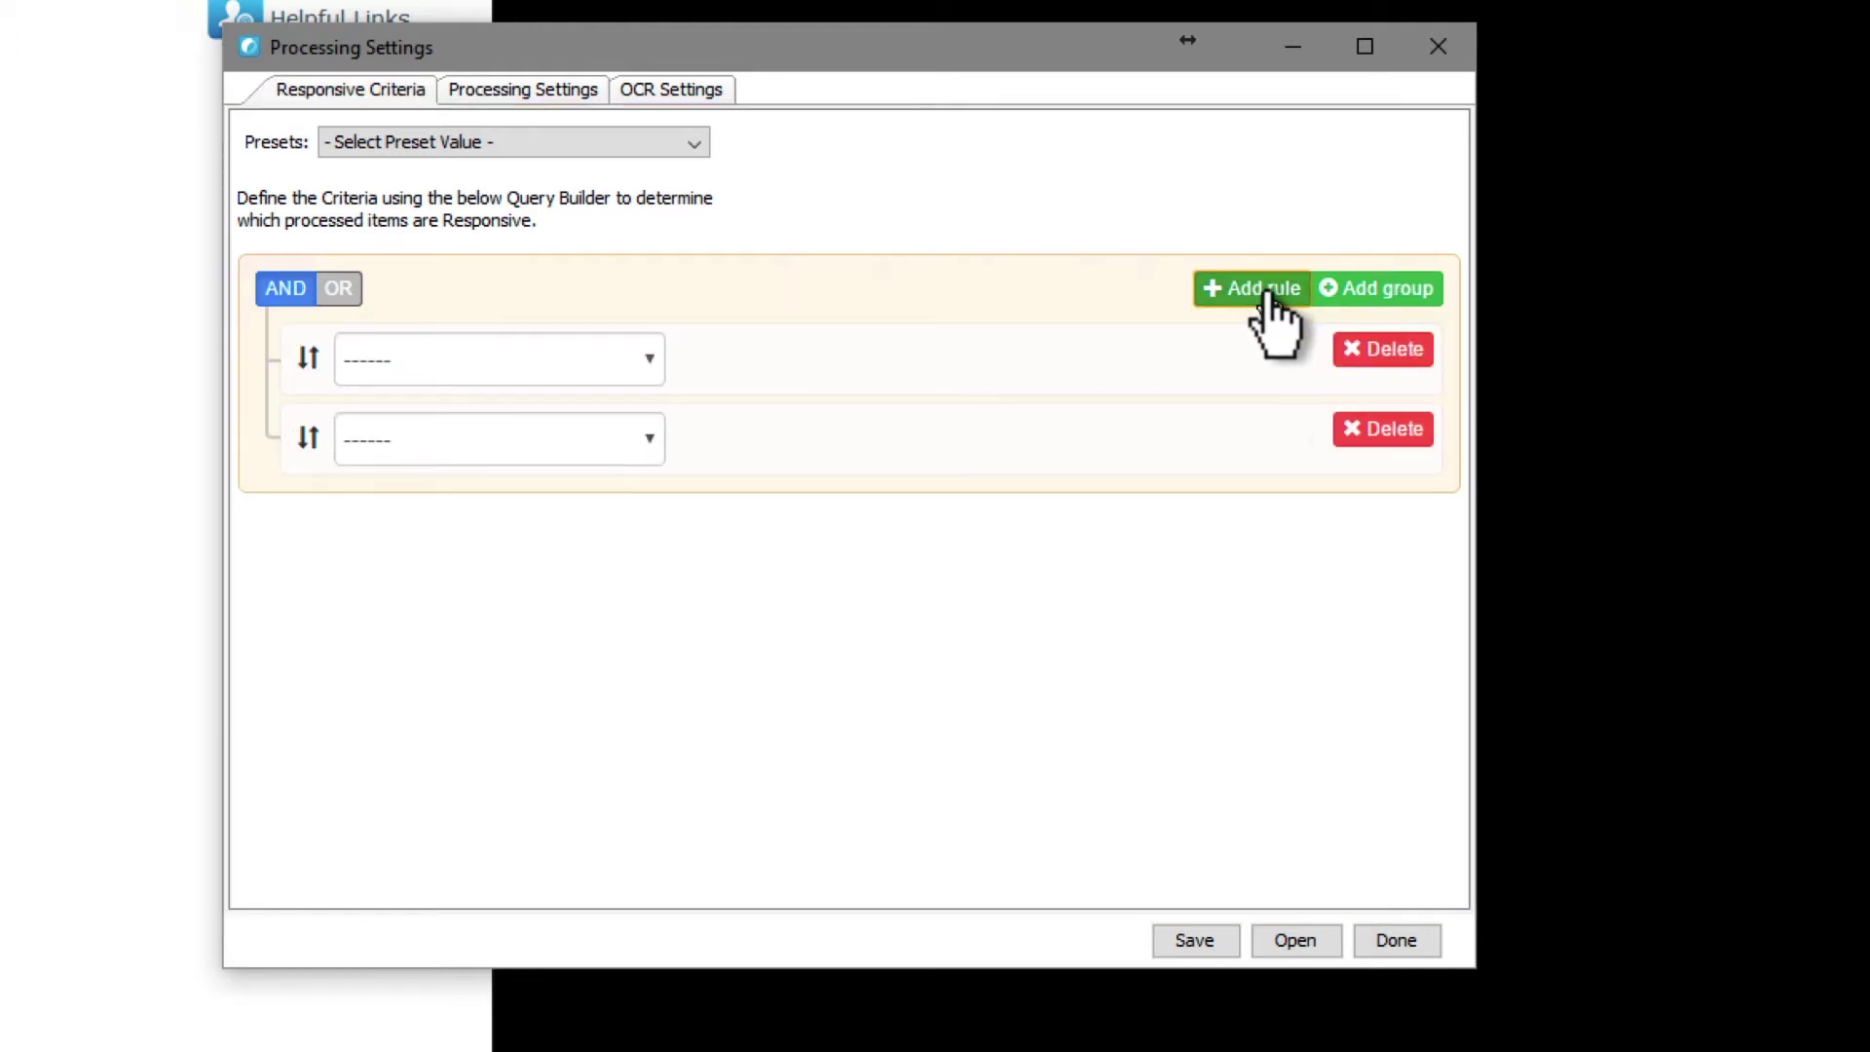
click(334, 291)
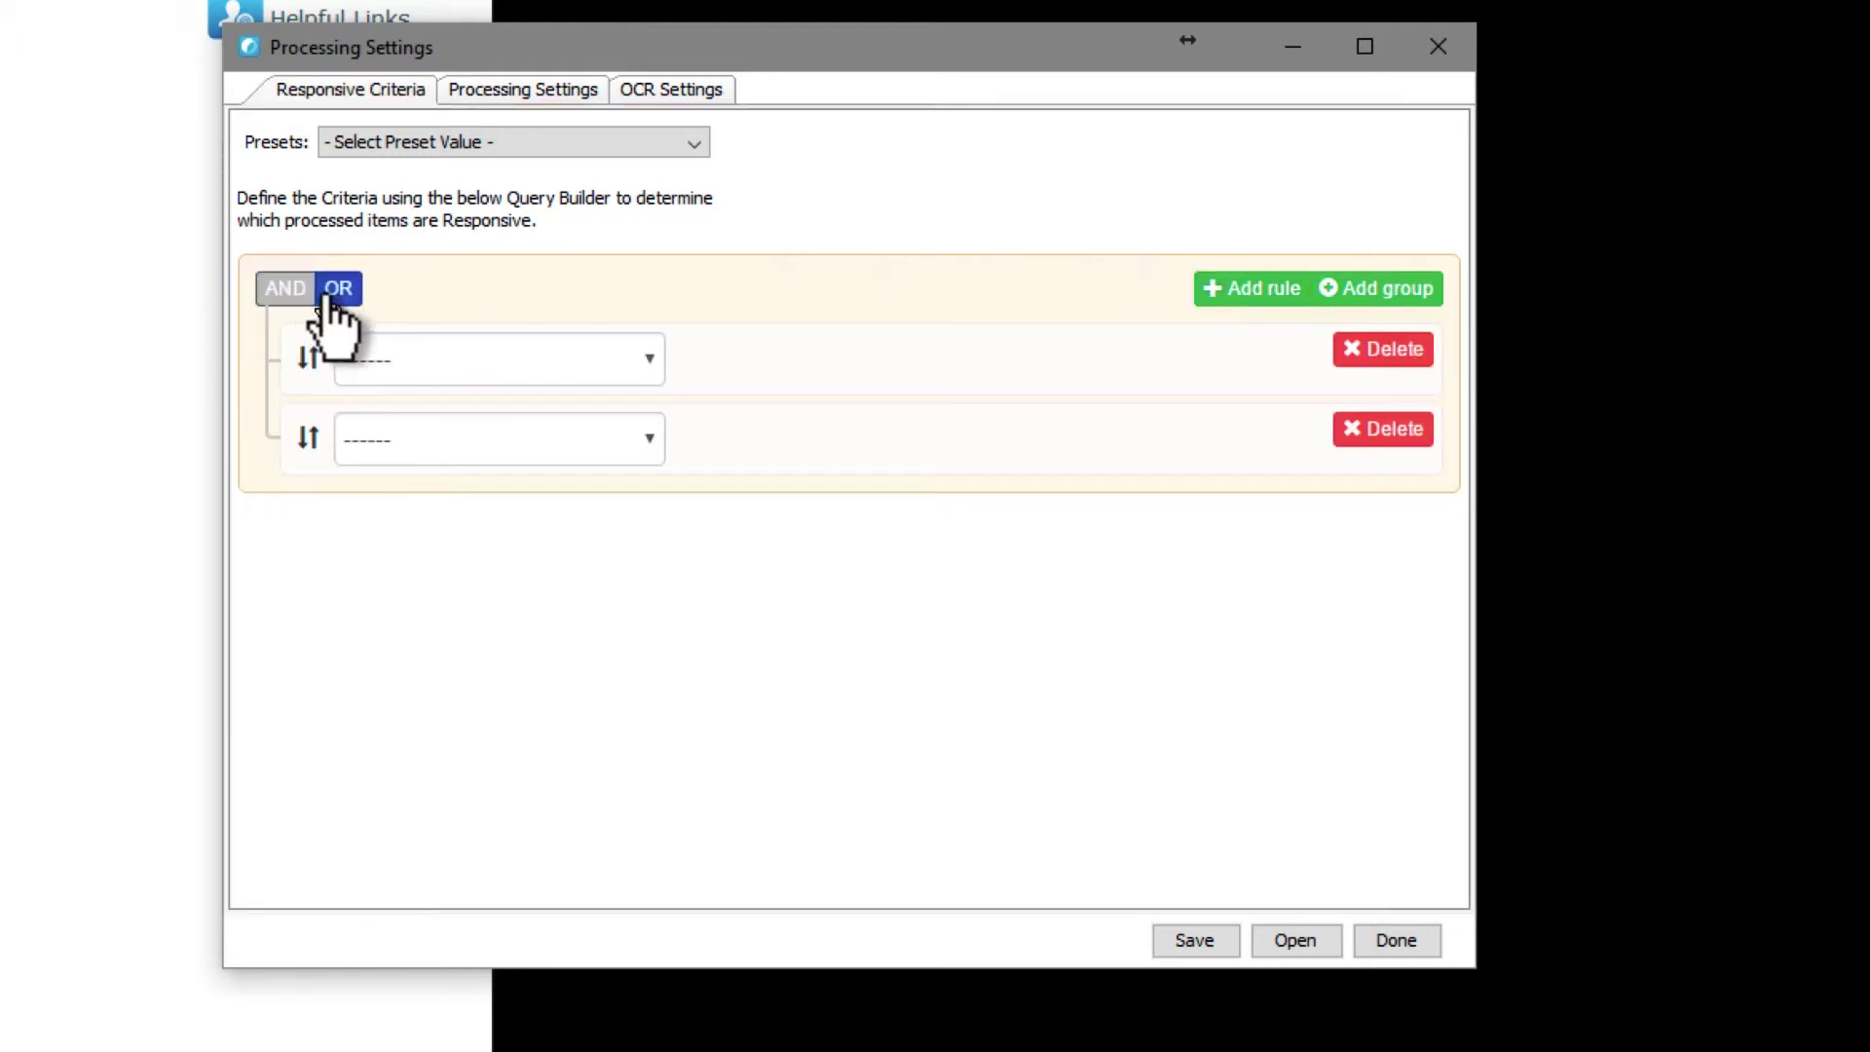
click(308, 290)
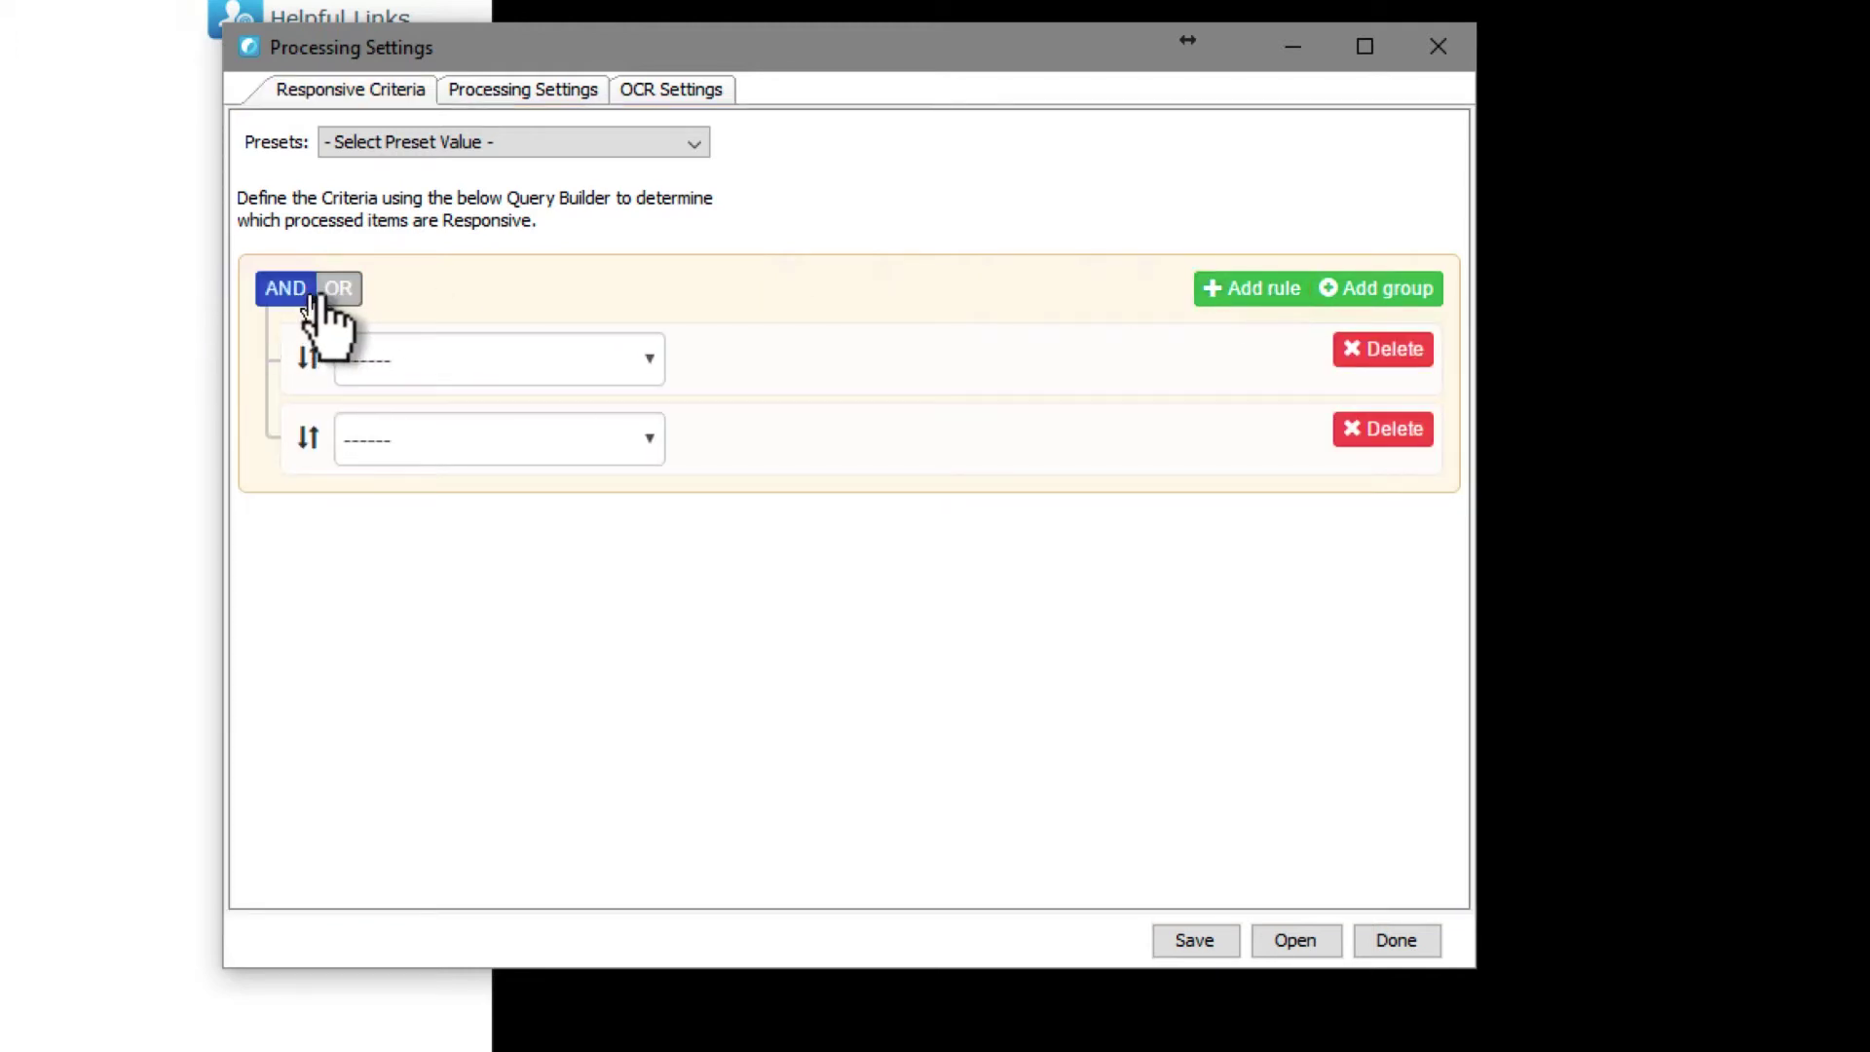
click(1409, 290)
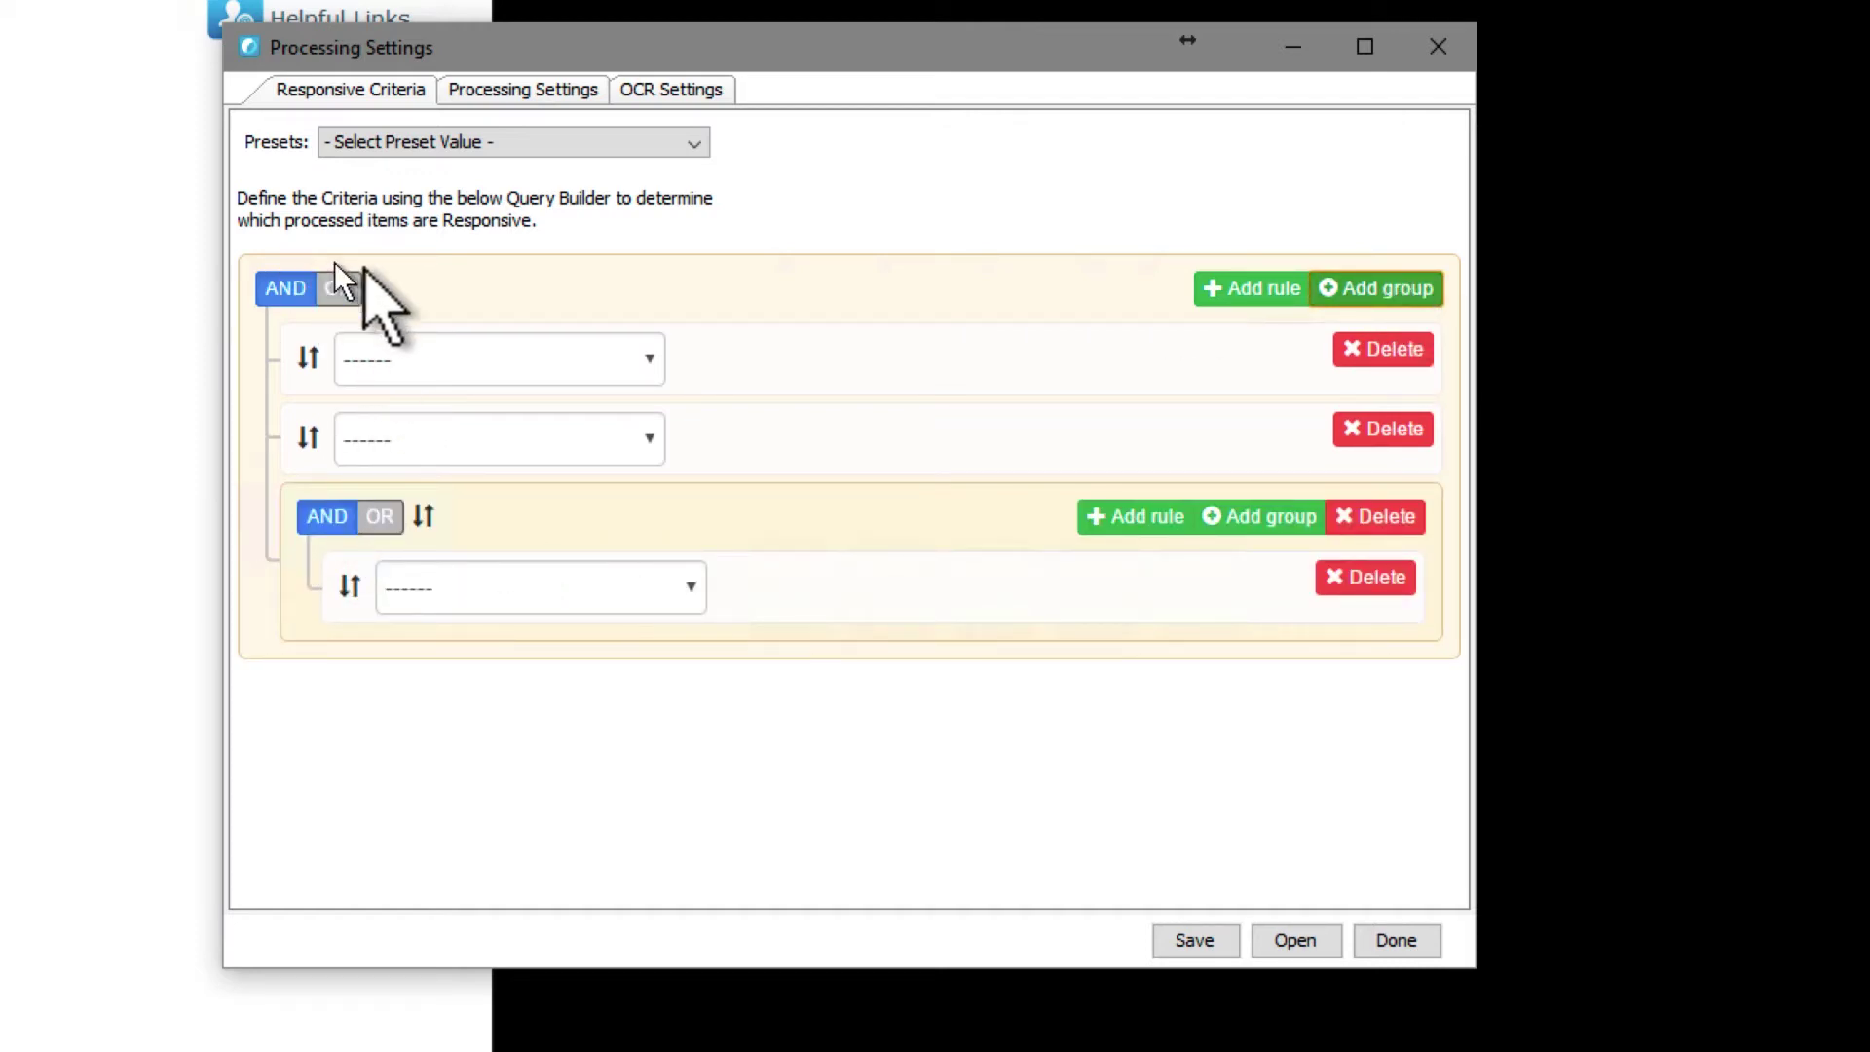
Step: Delete the nested group's rule and try the Item Date and Keywords fields on the remaining rule
click(1362, 577)
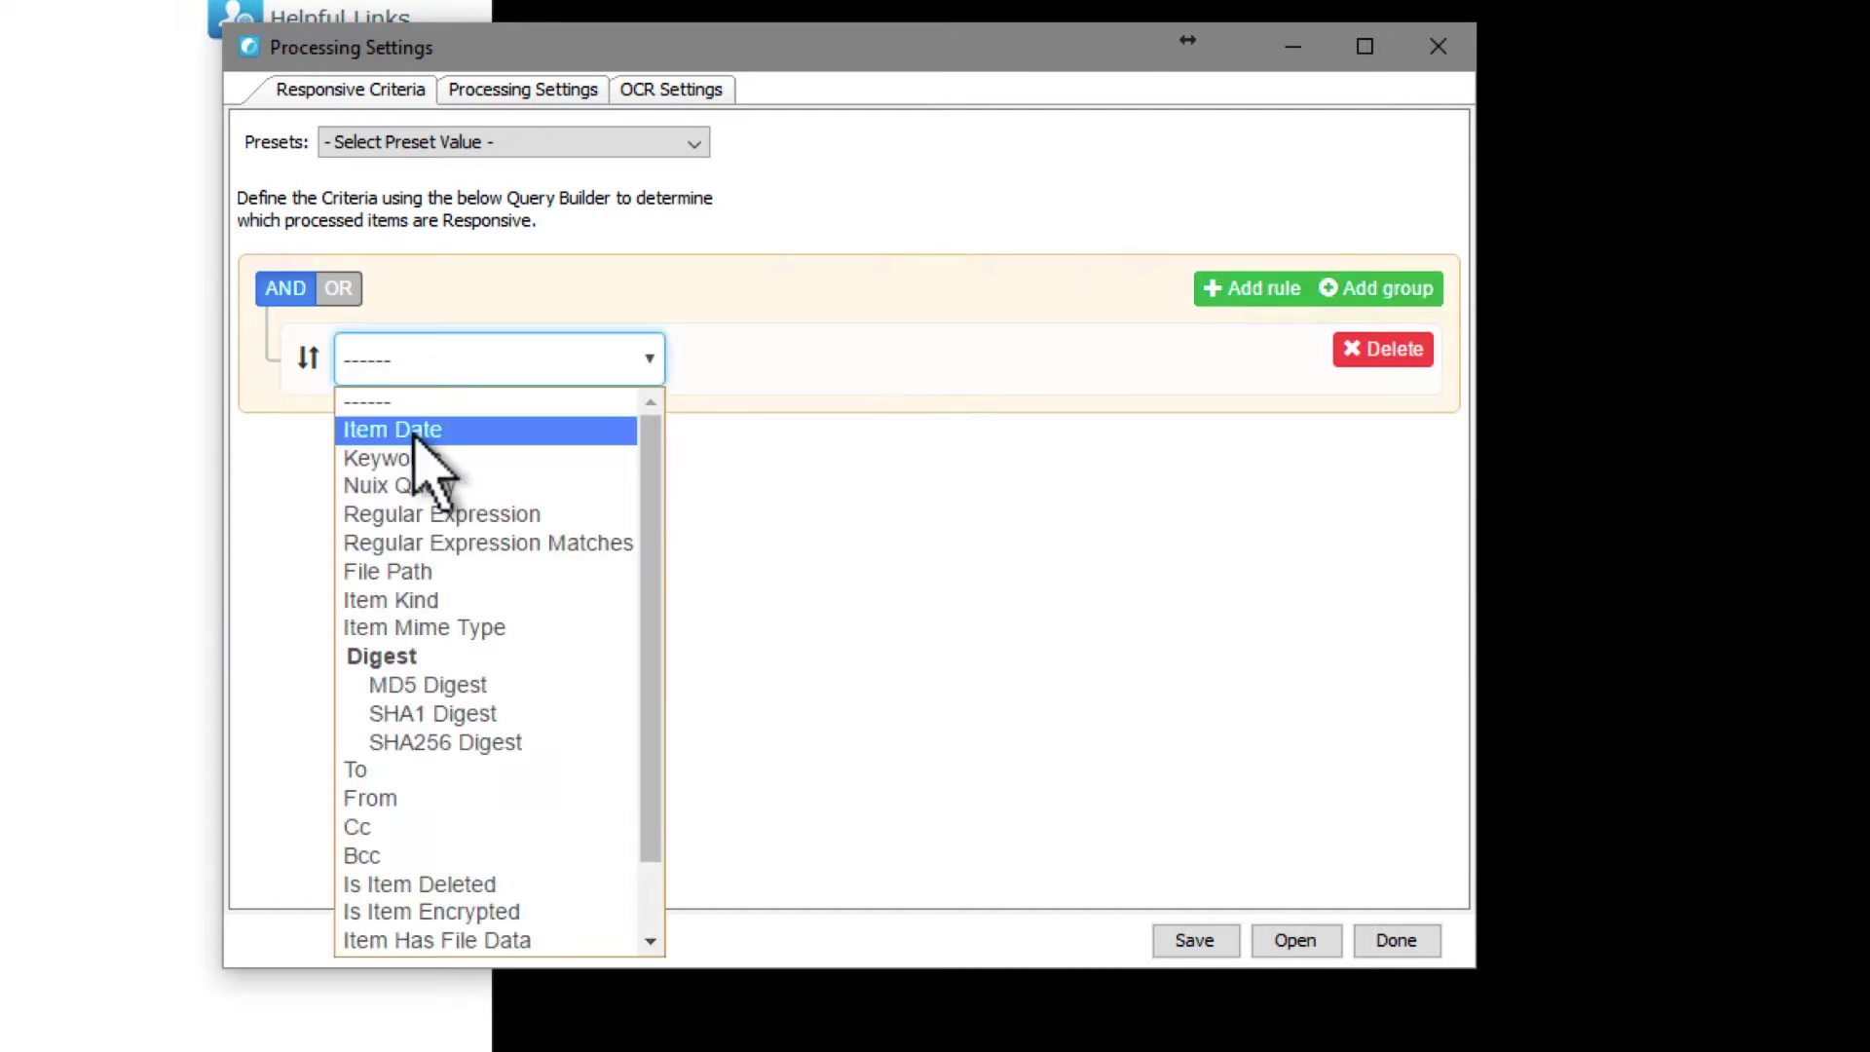
click(408, 426)
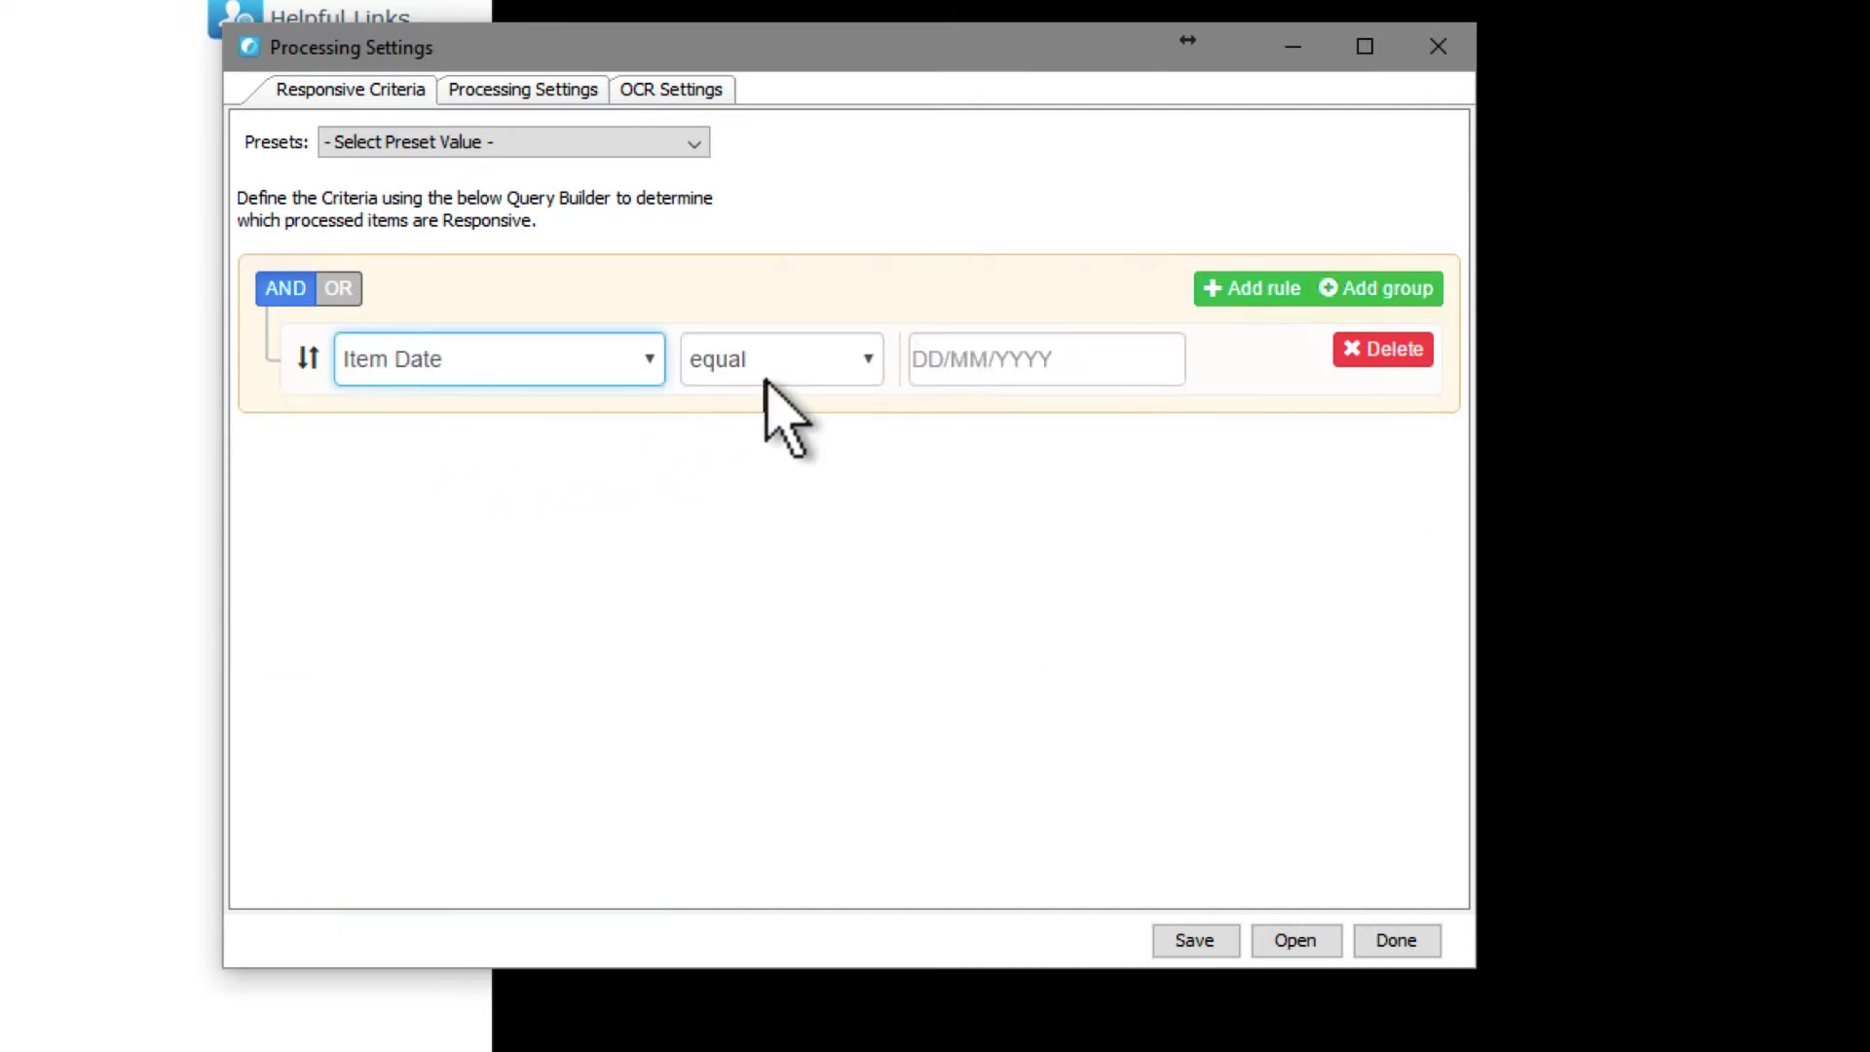
click(823, 368)
click(782, 572)
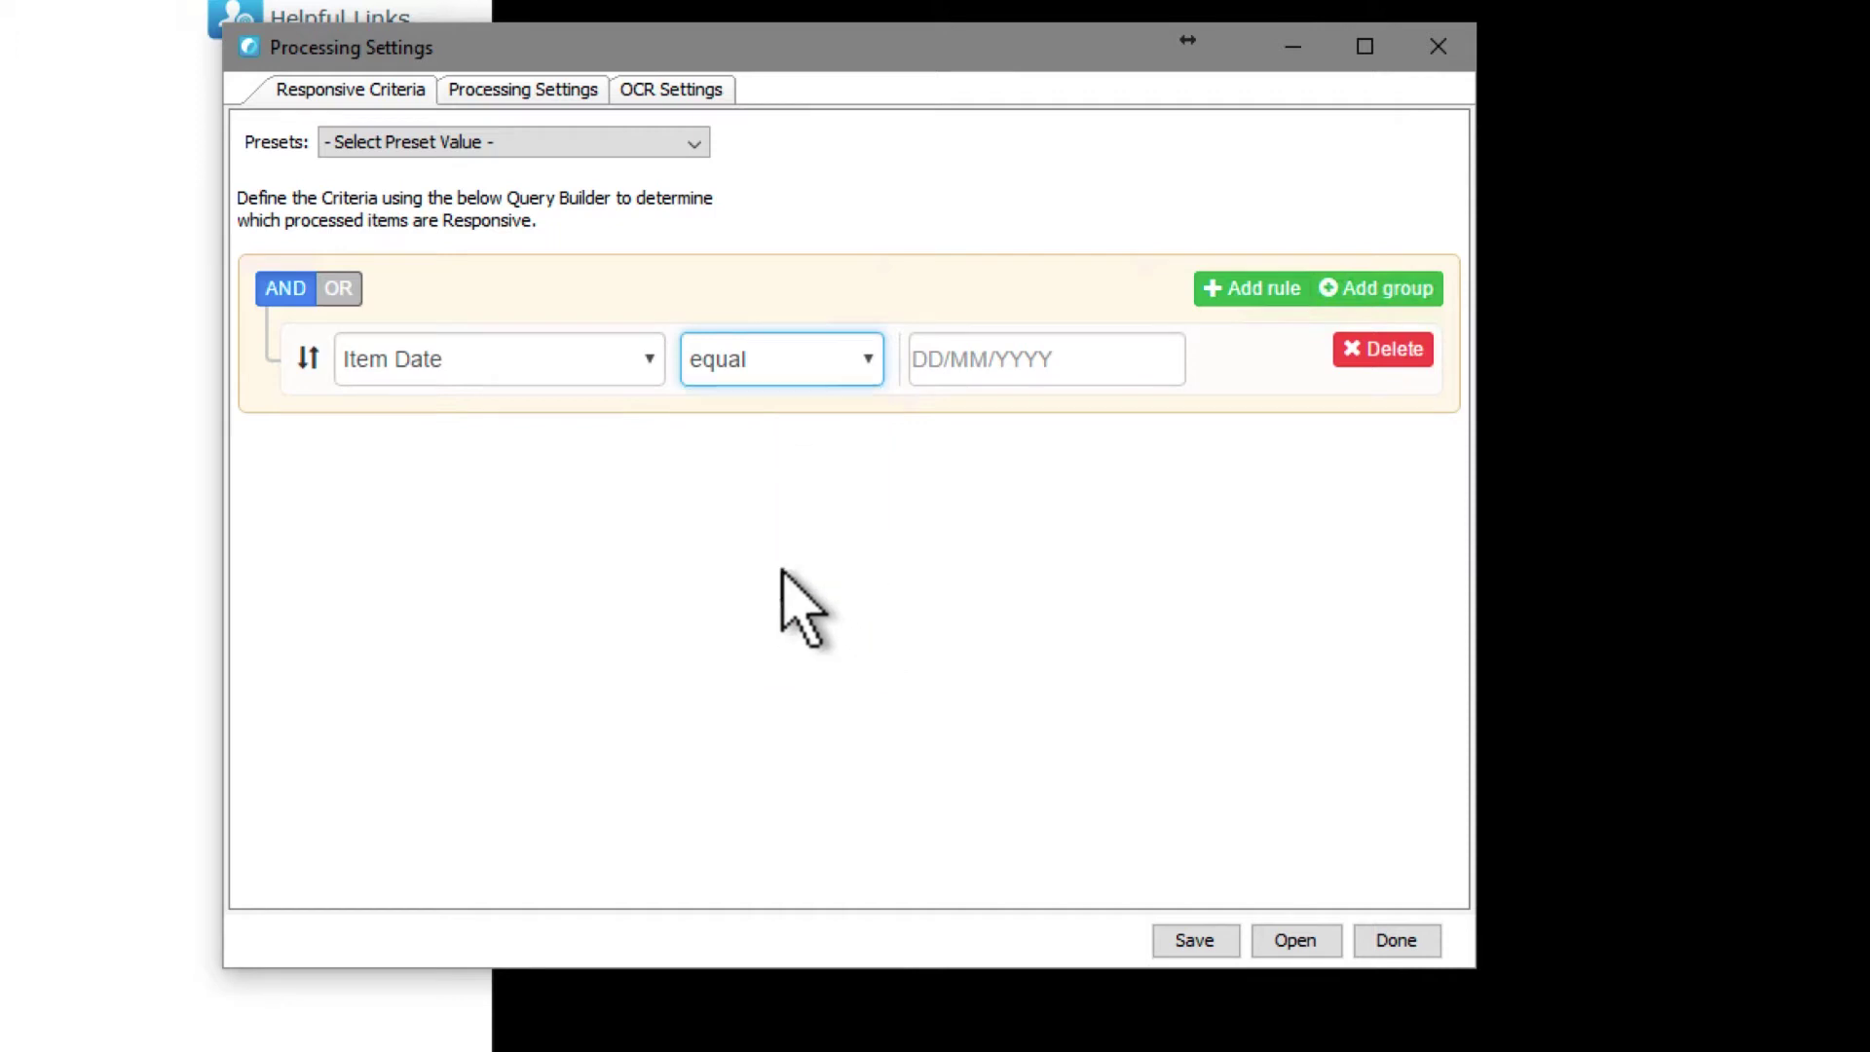
click(526, 418)
click(465, 502)
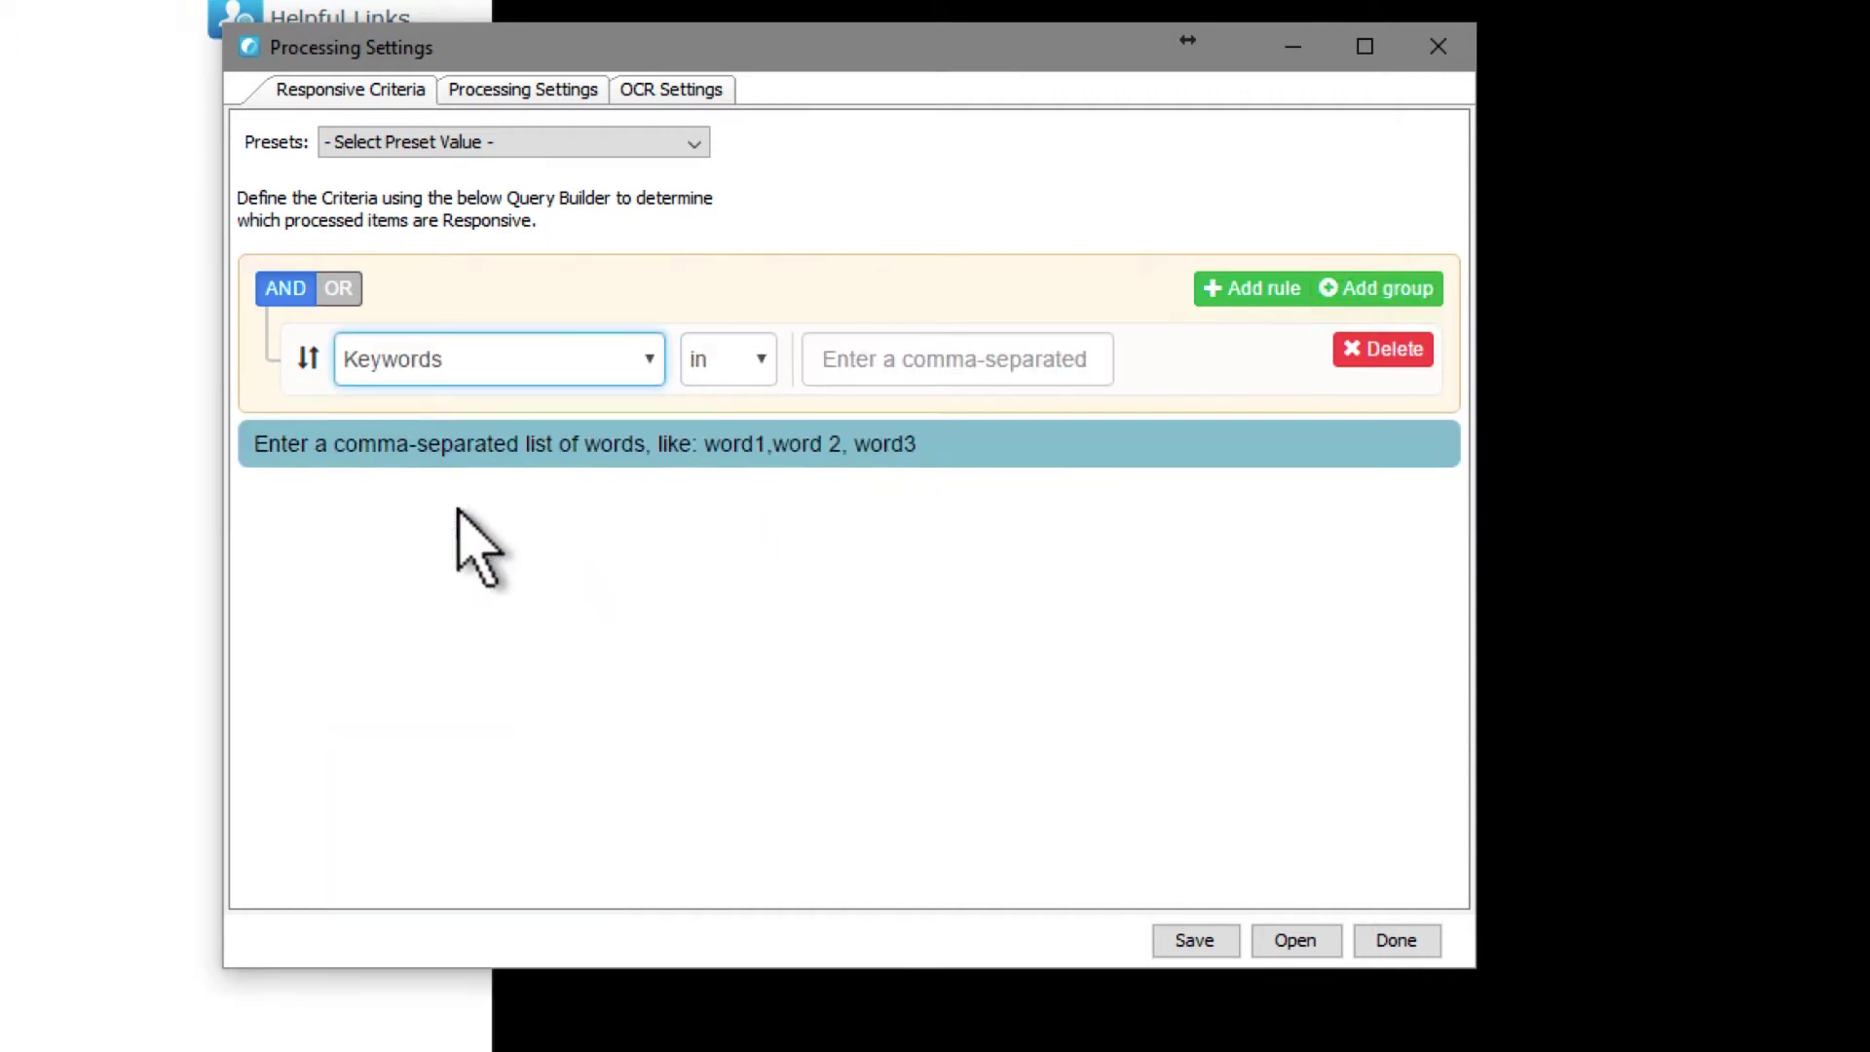
click(732, 368)
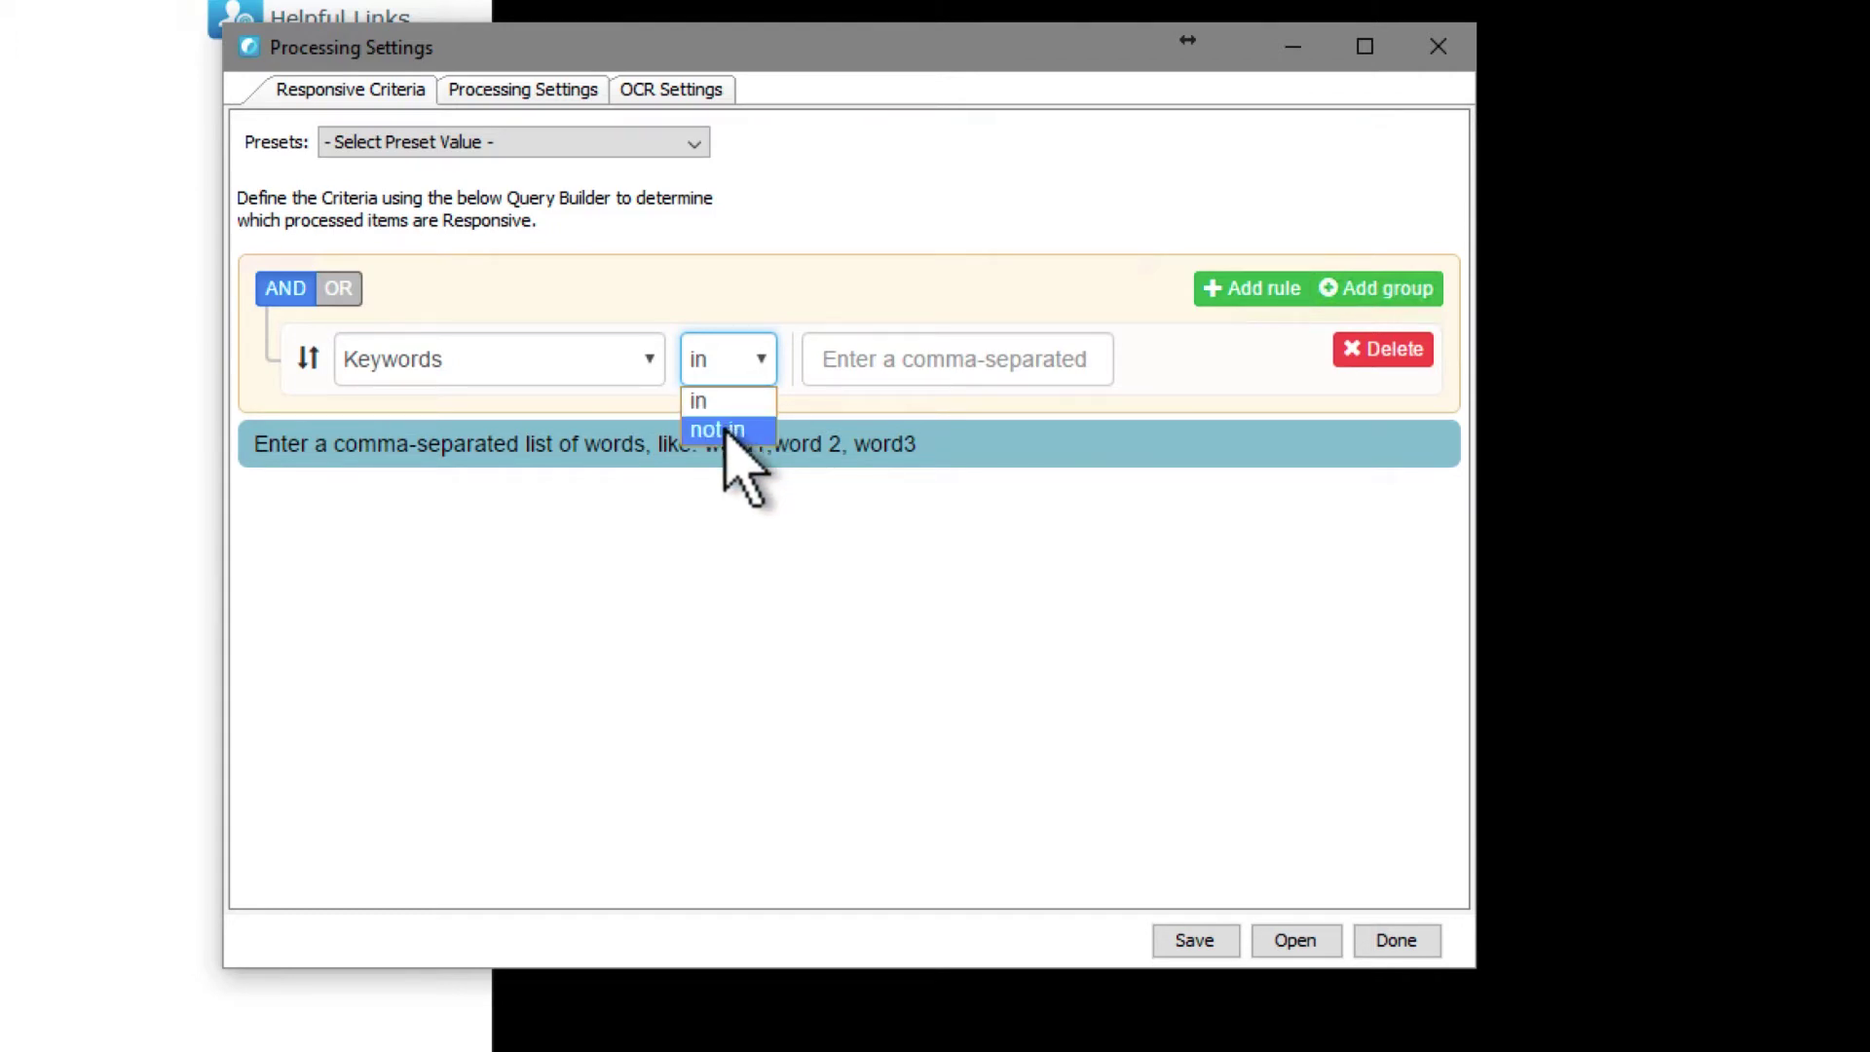
Step: Set the remaining rule to File Path 'ends with', keeping AND after briefly trying Nuix Query
click(333, 292)
click(287, 292)
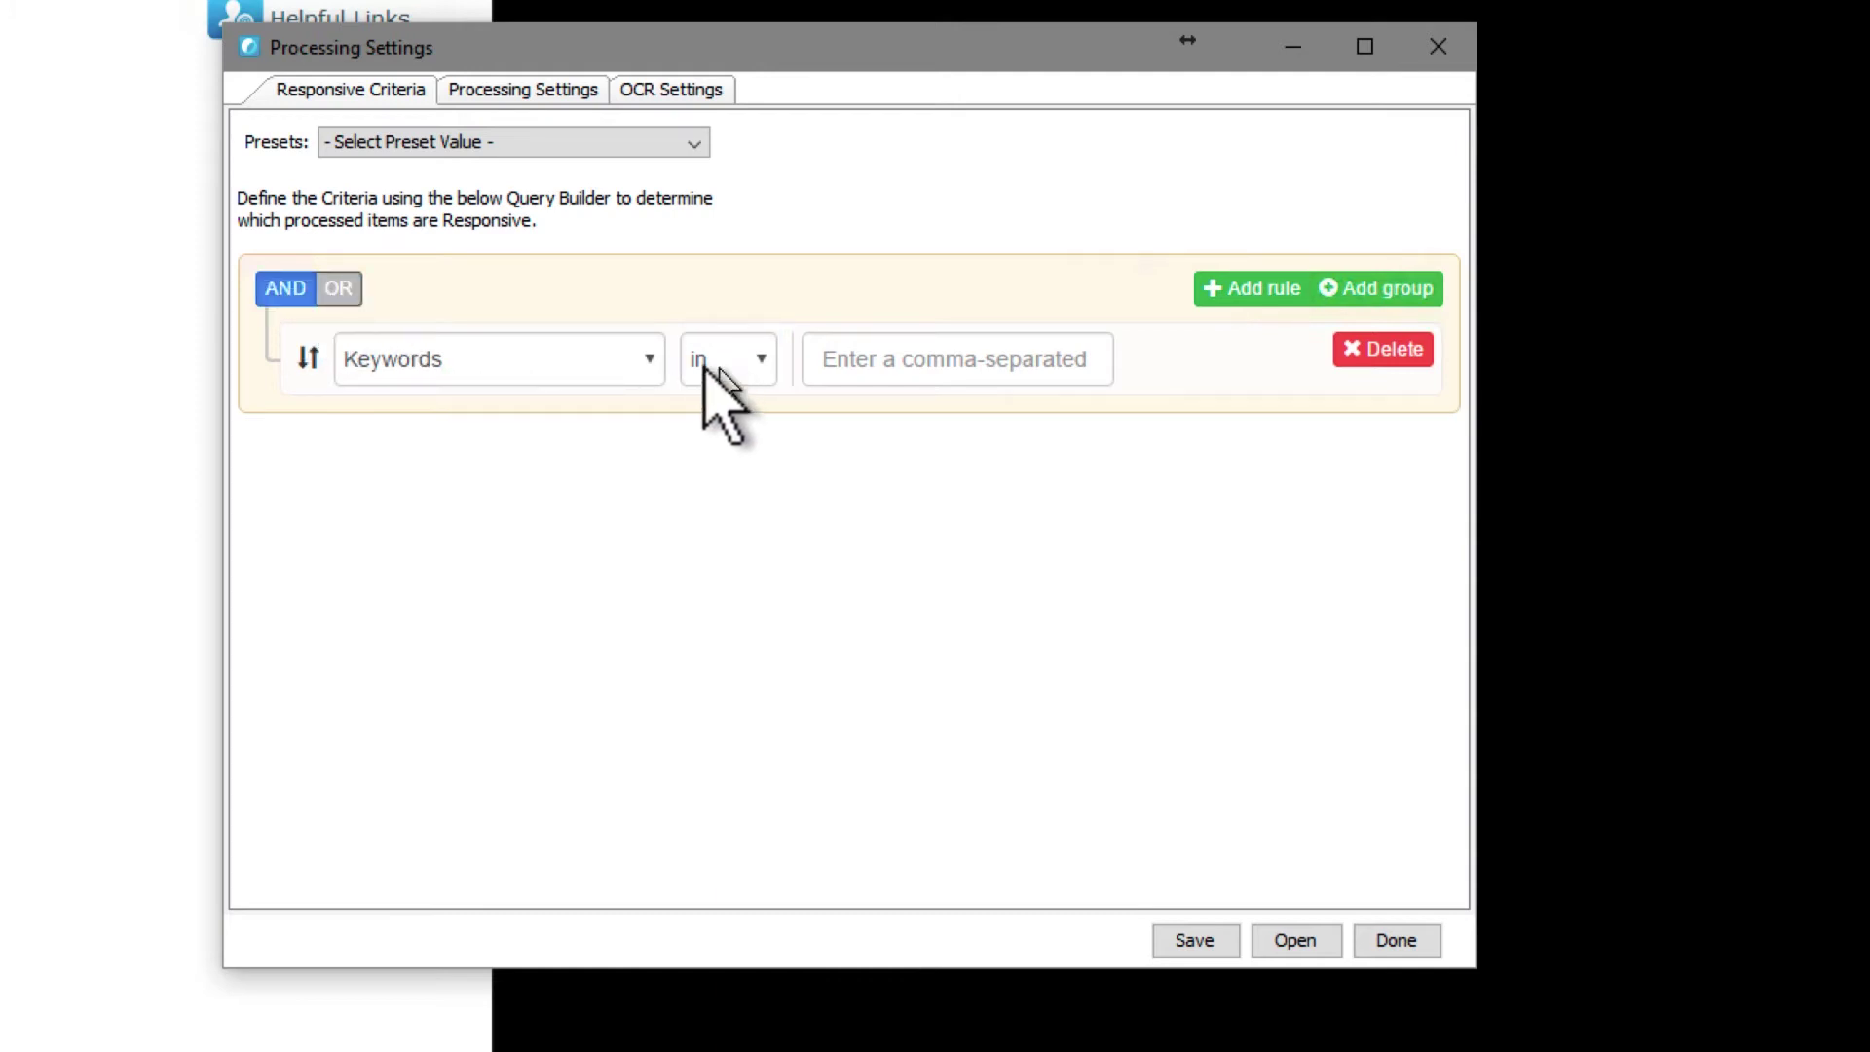
click(438, 370)
click(437, 485)
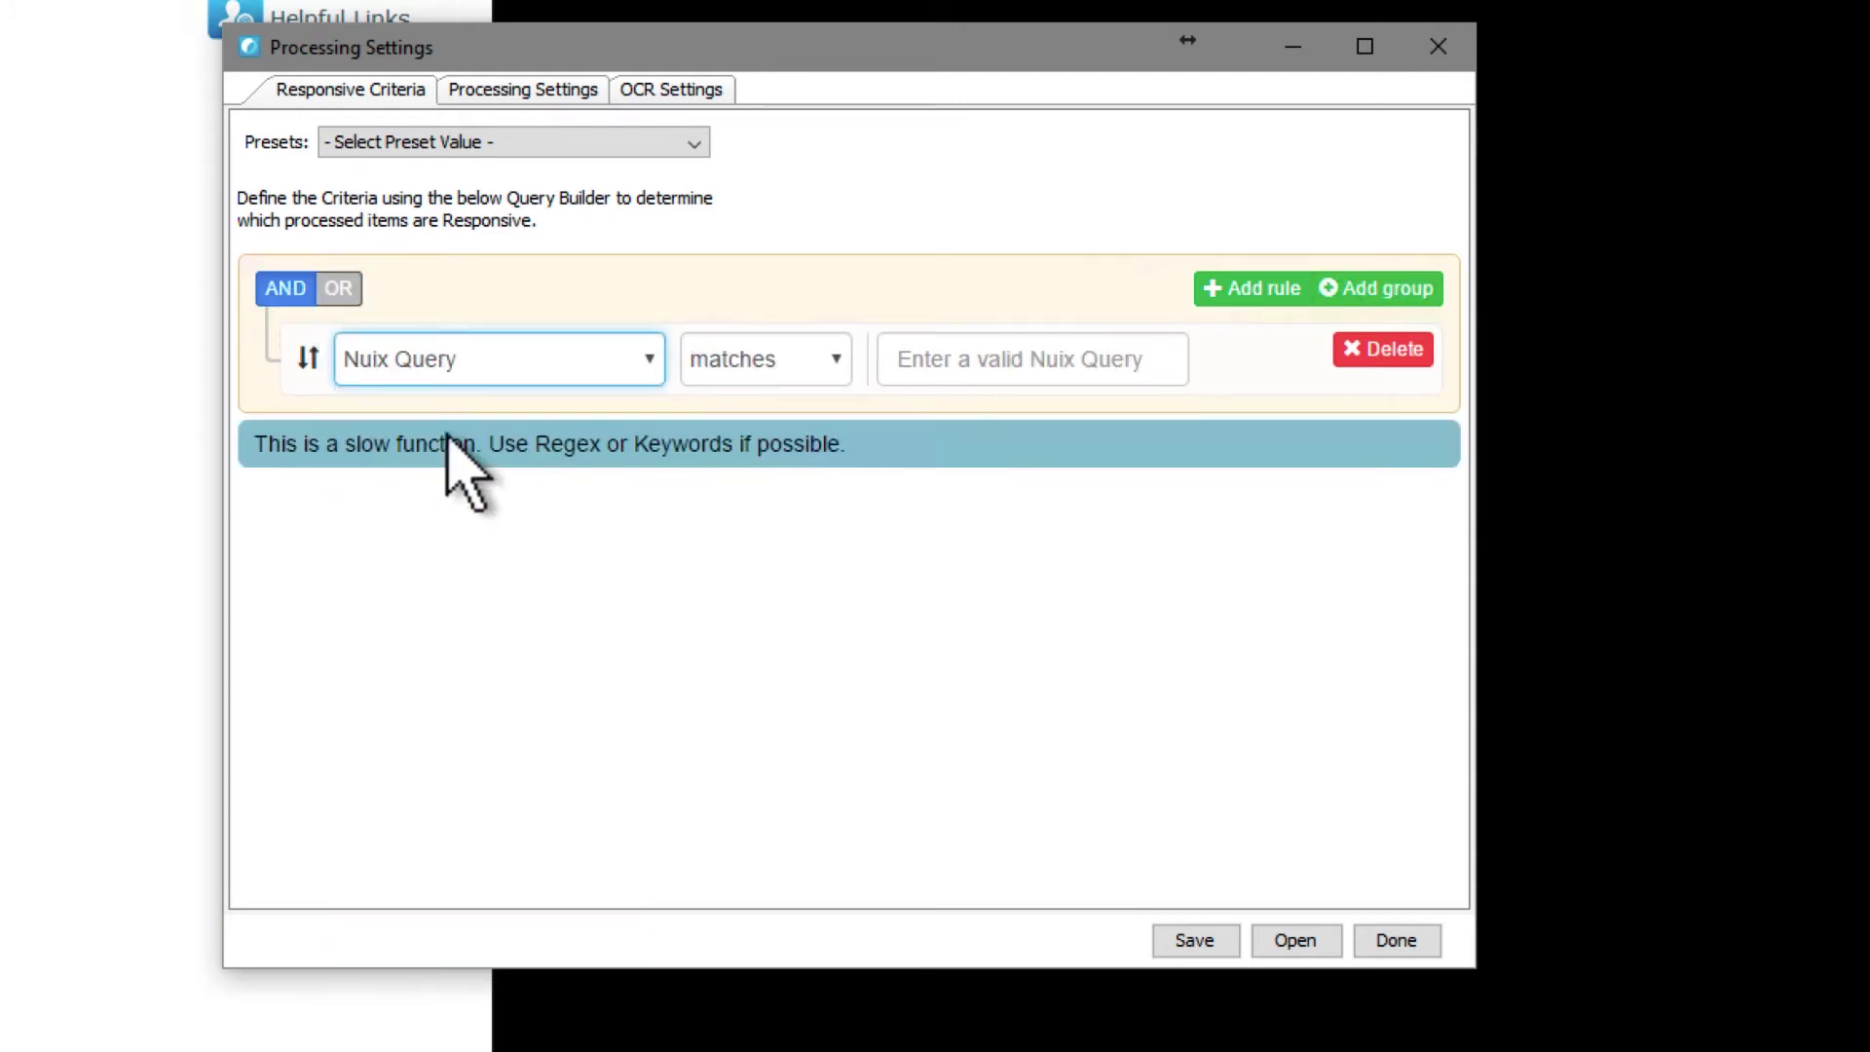
click(502, 375)
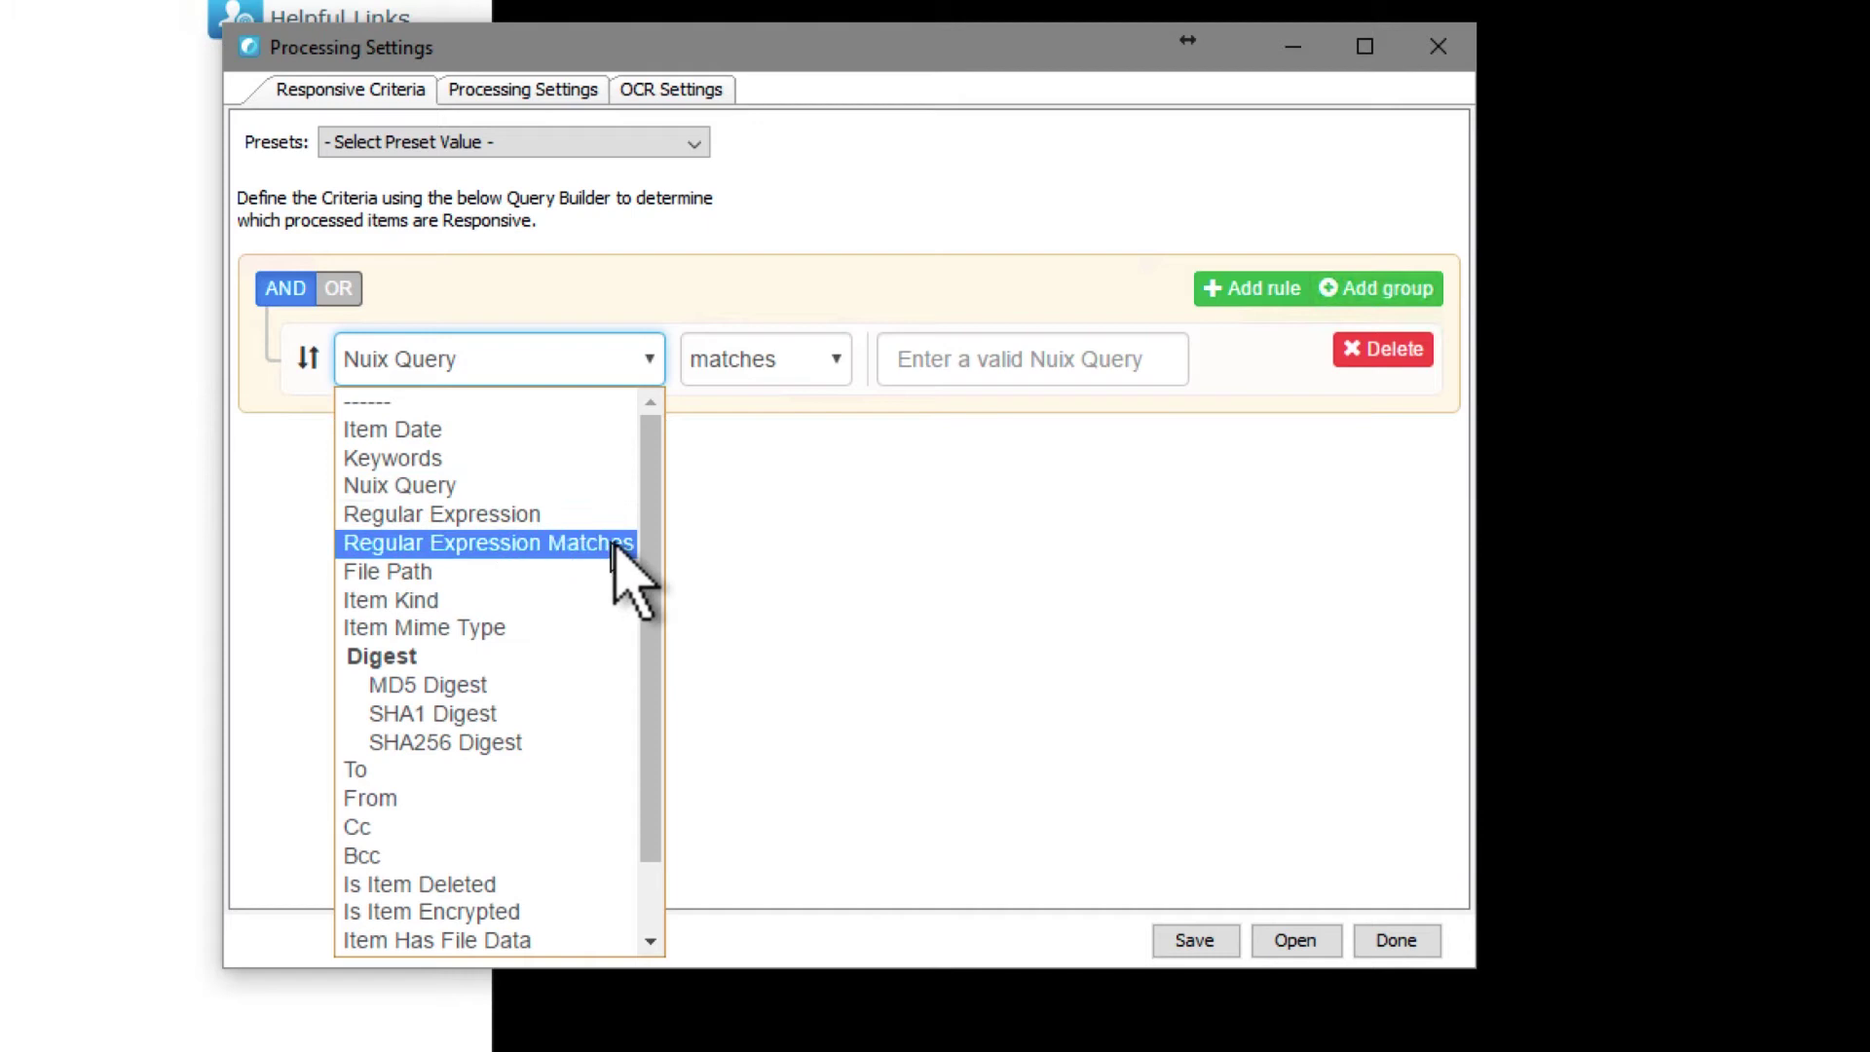
click(498, 571)
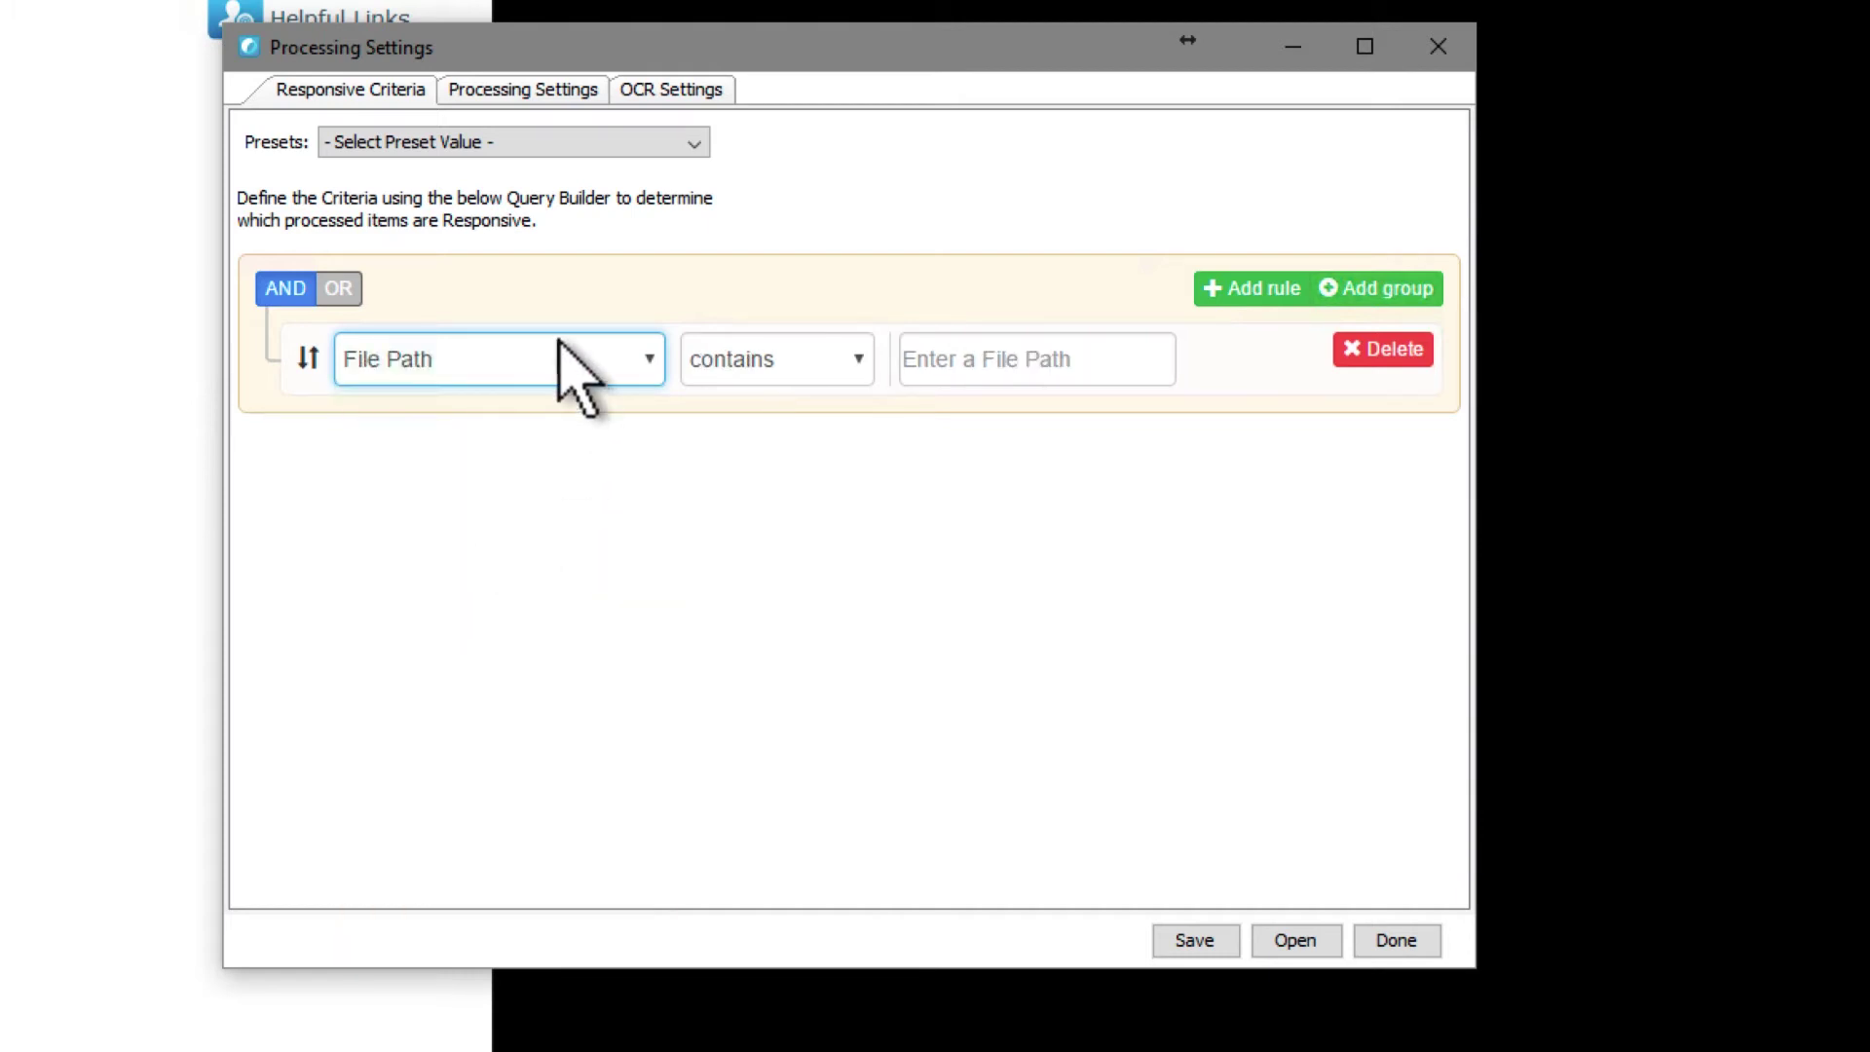
click(811, 361)
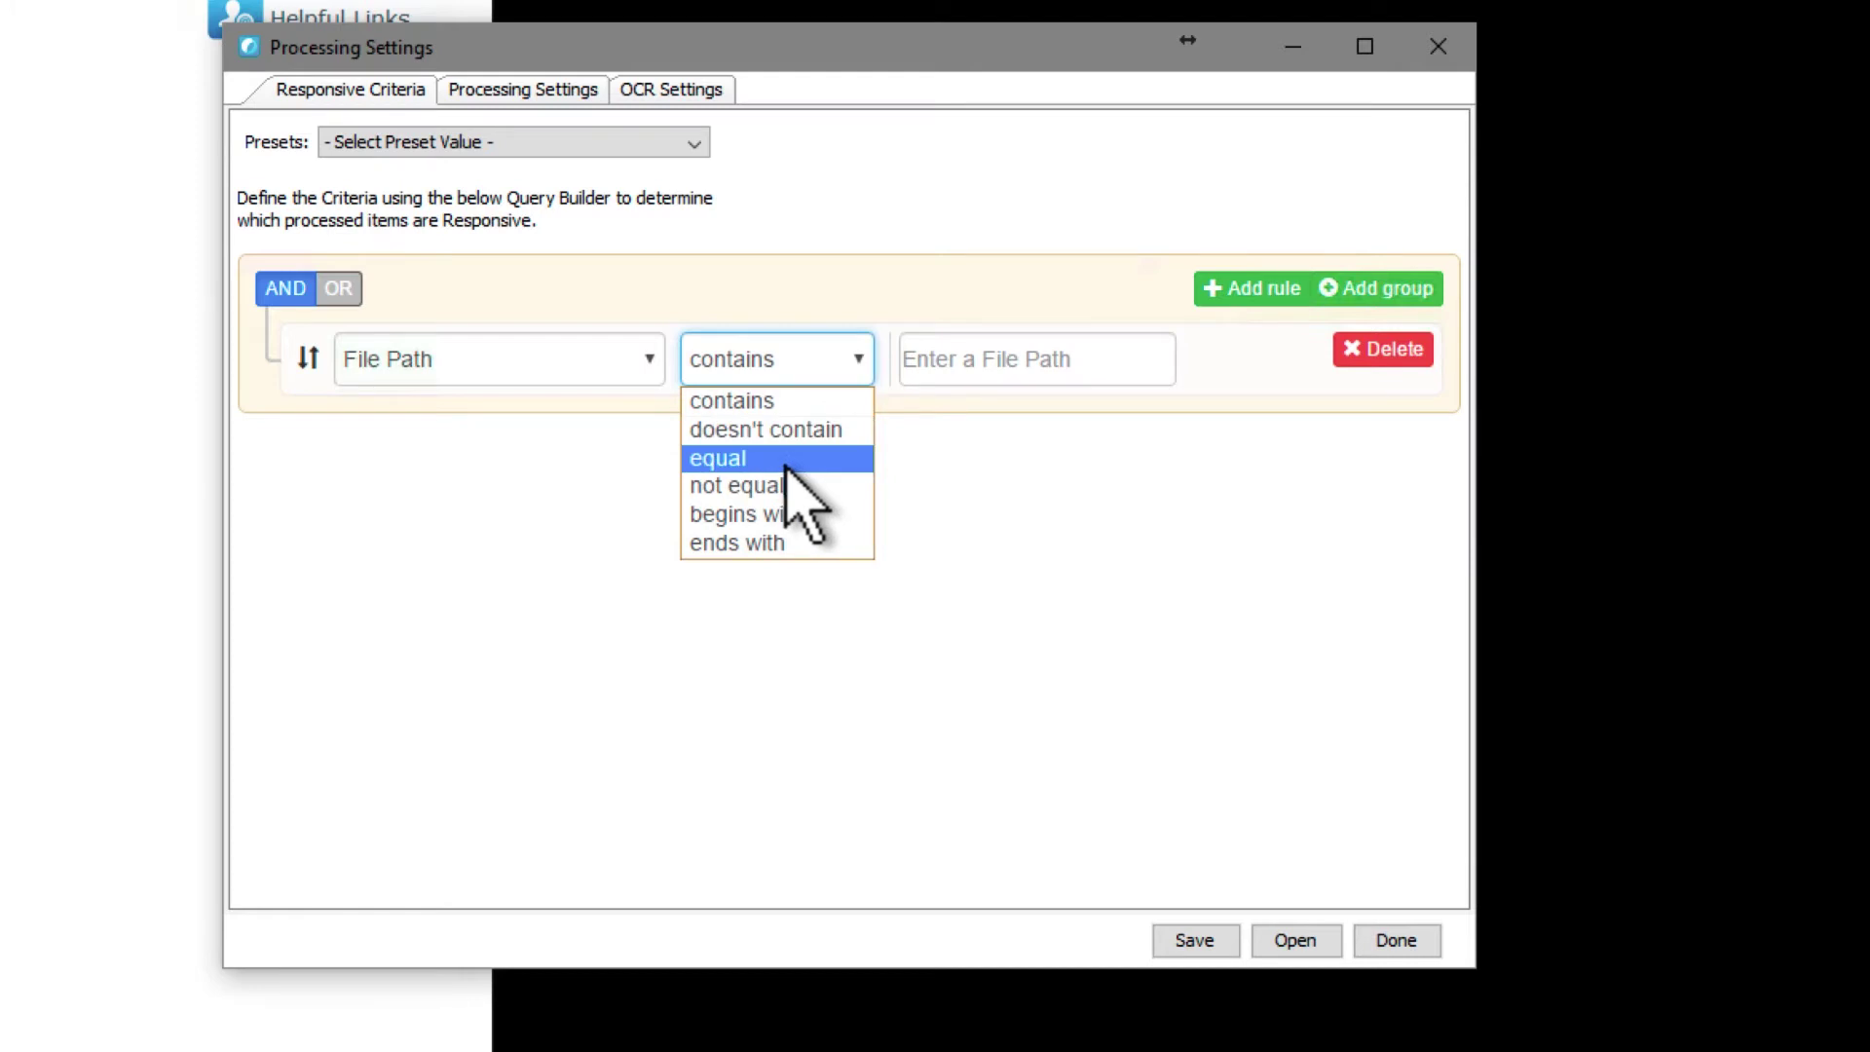
click(768, 543)
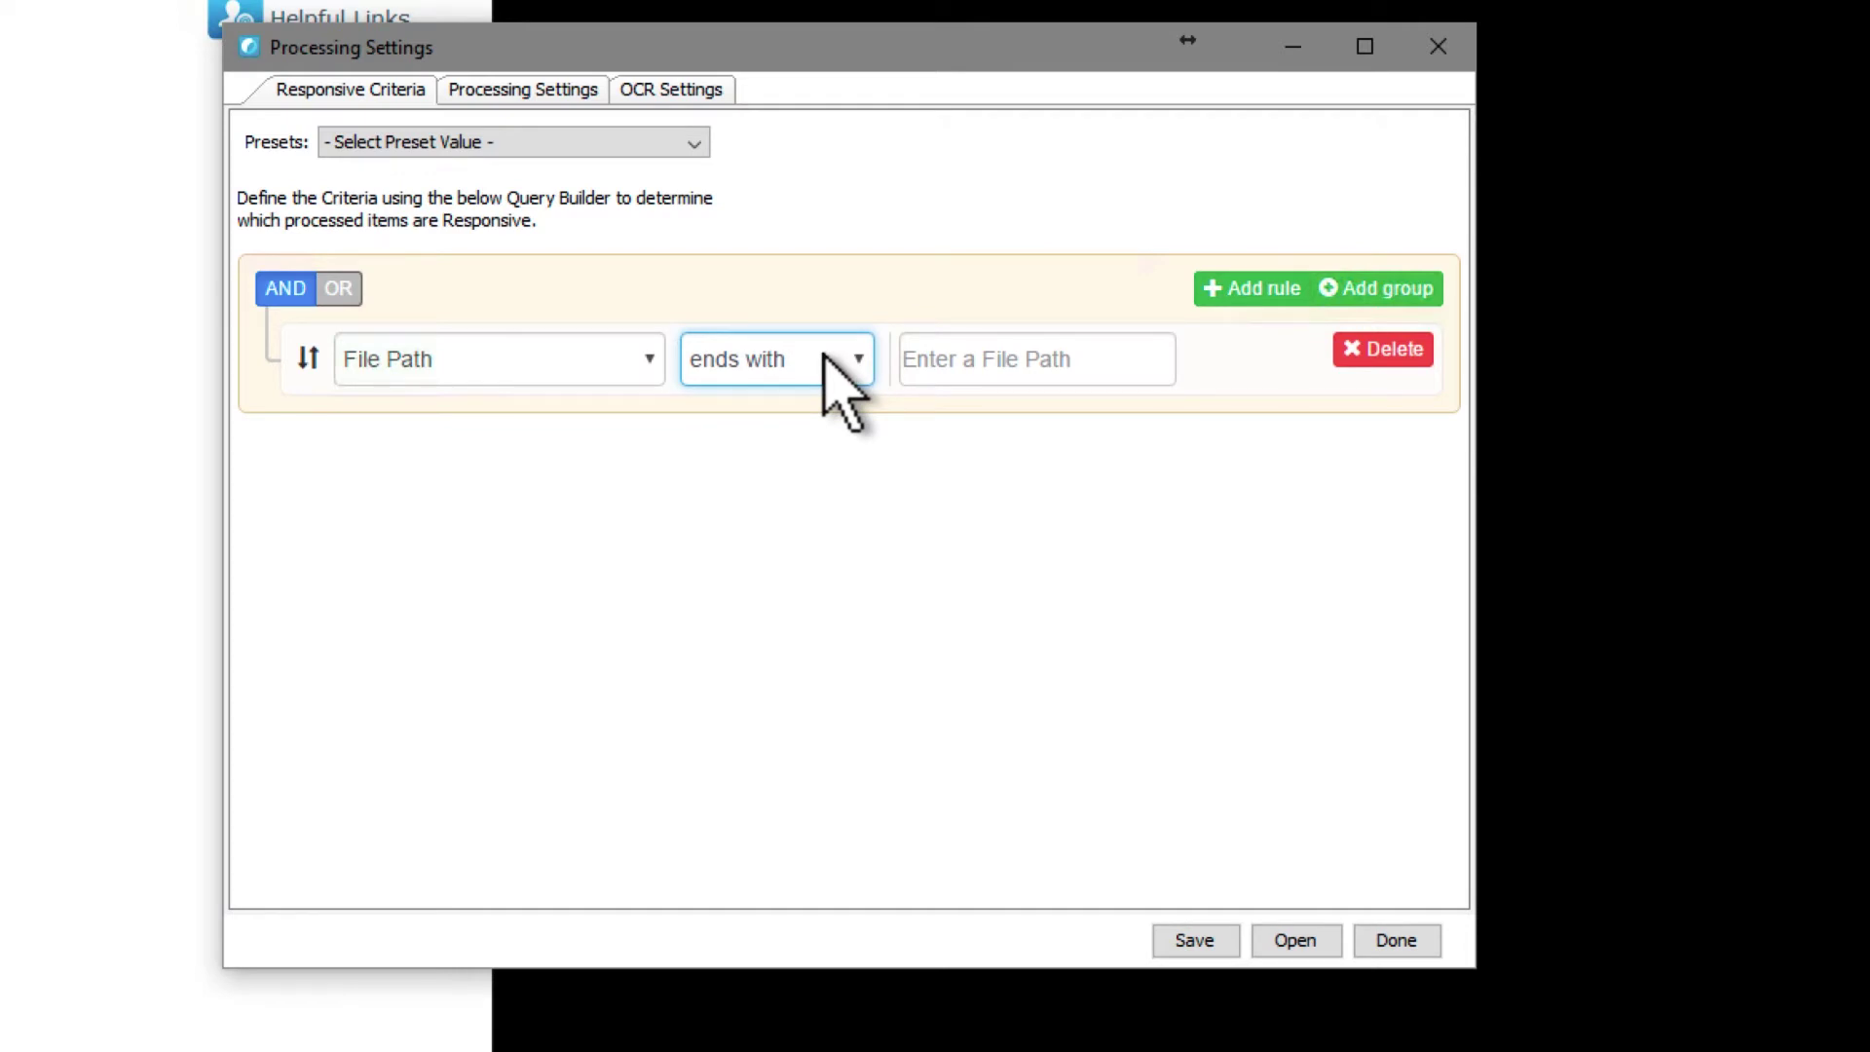
click(509, 375)
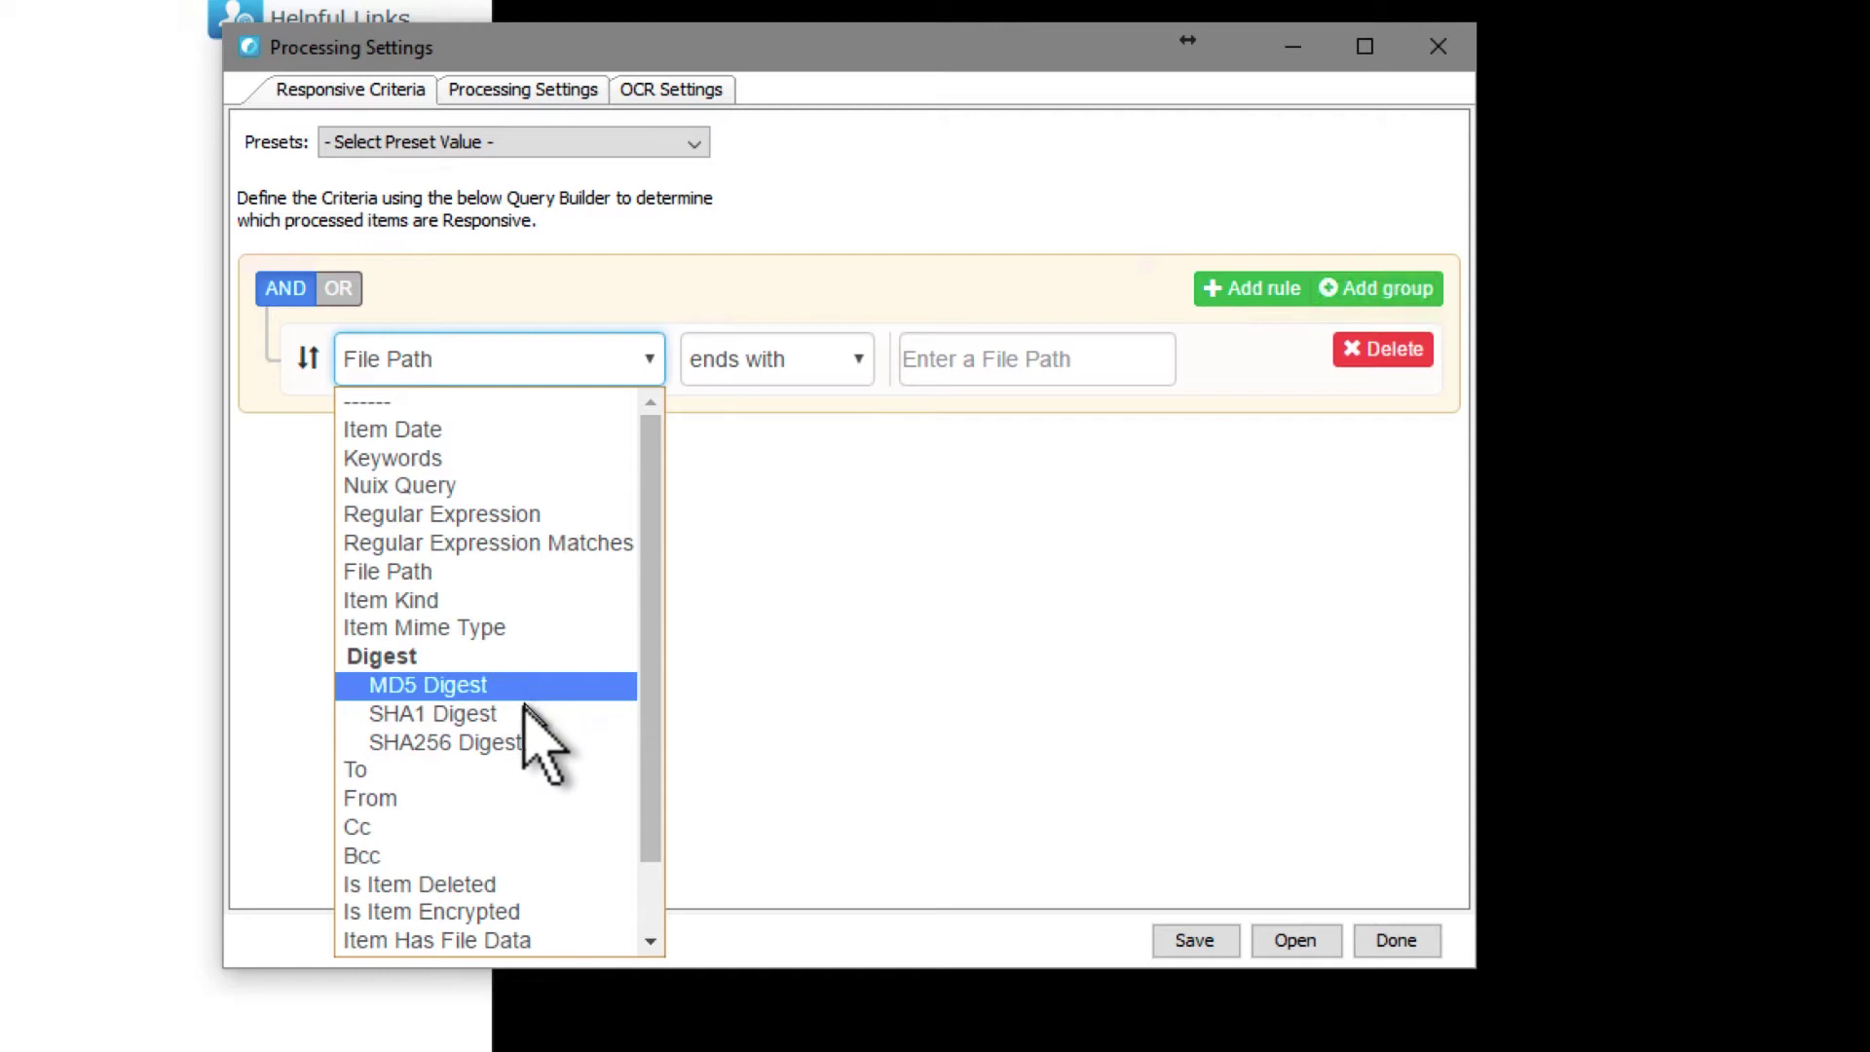
scroll(516, 808, down, 1)
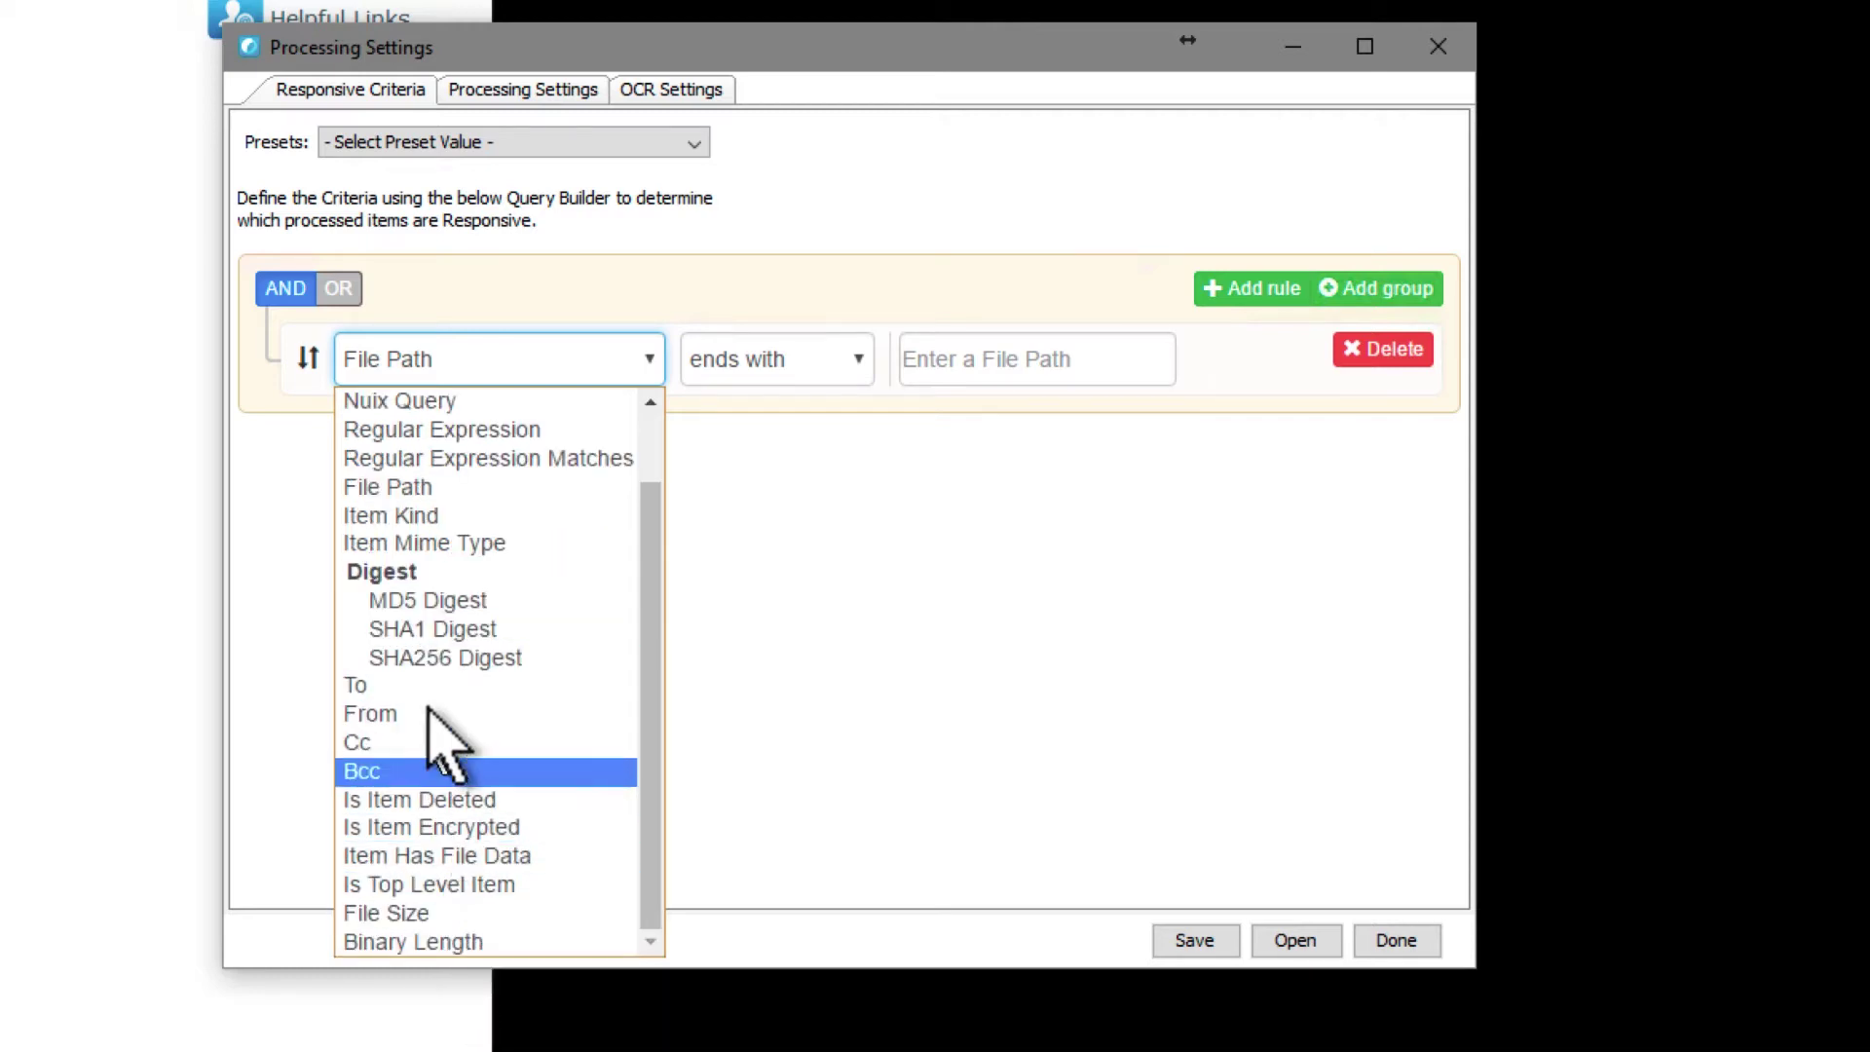
click(902, 272)
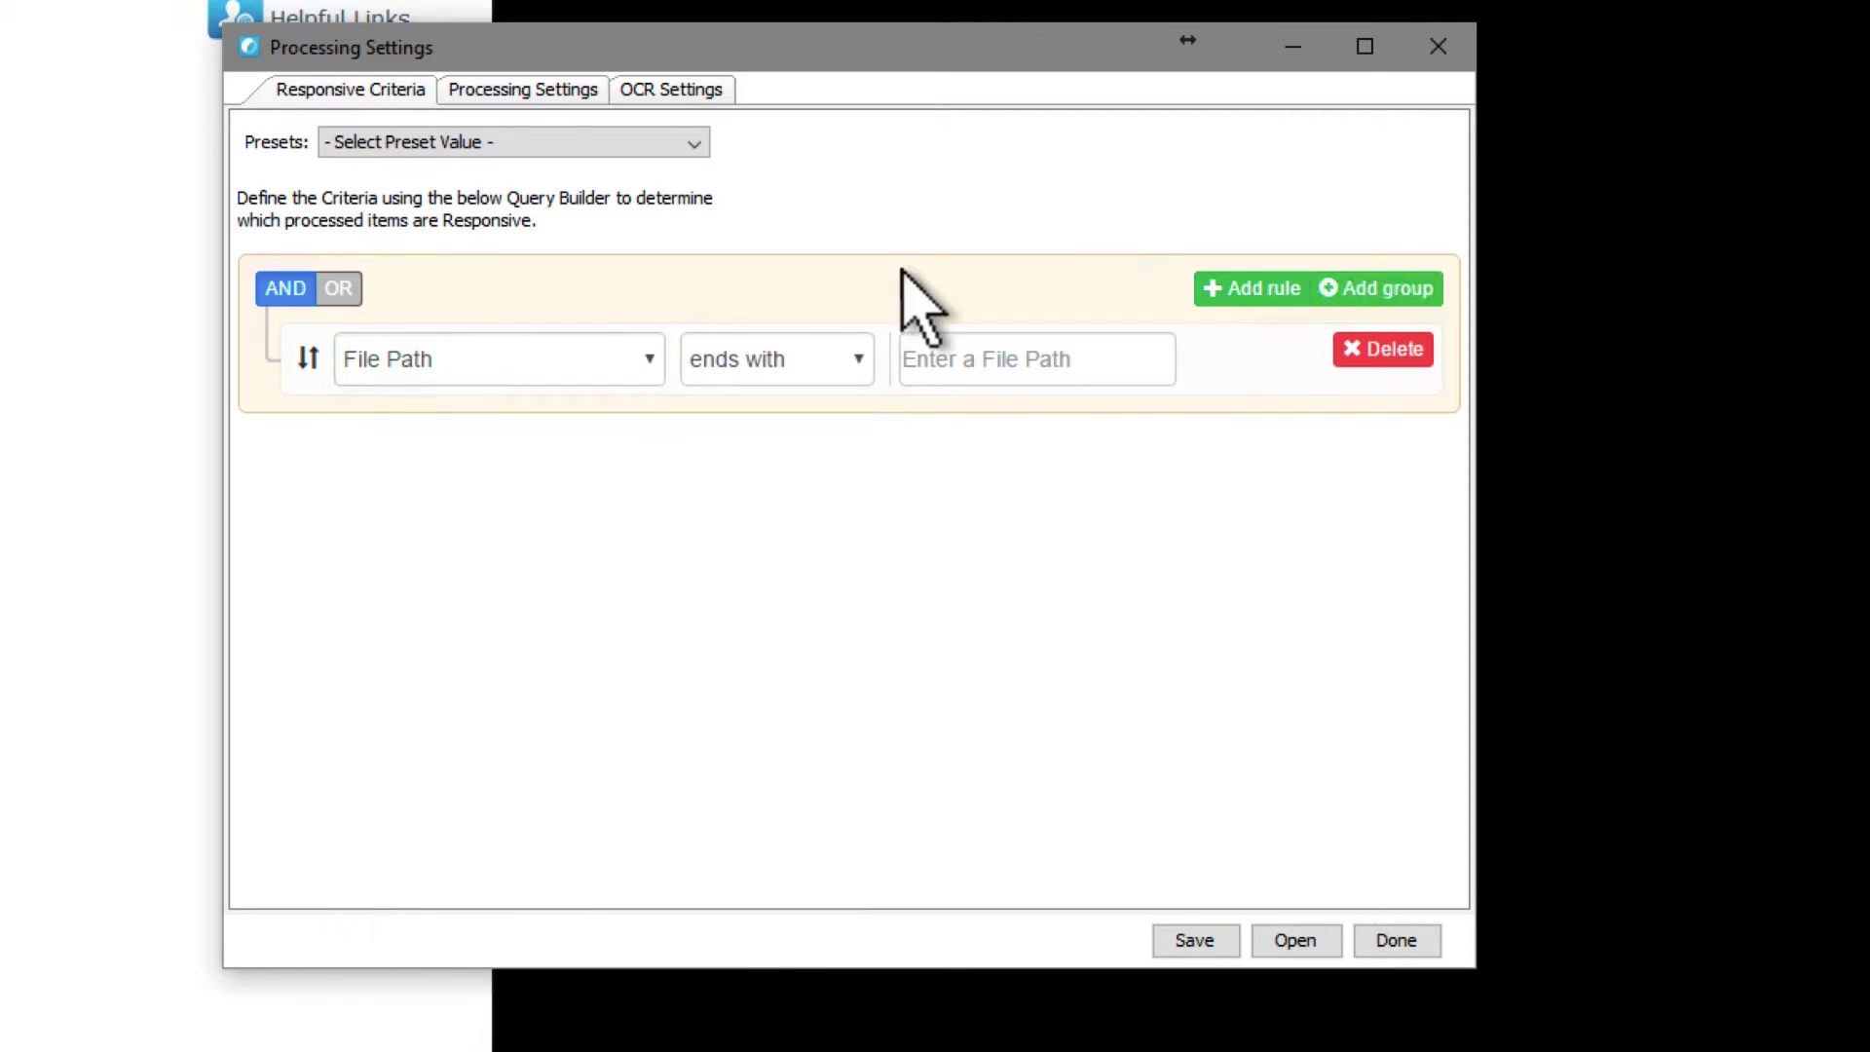
Step: Make the rule match Keywords in a typed person's name, then show the Processing Settings page
click(434, 376)
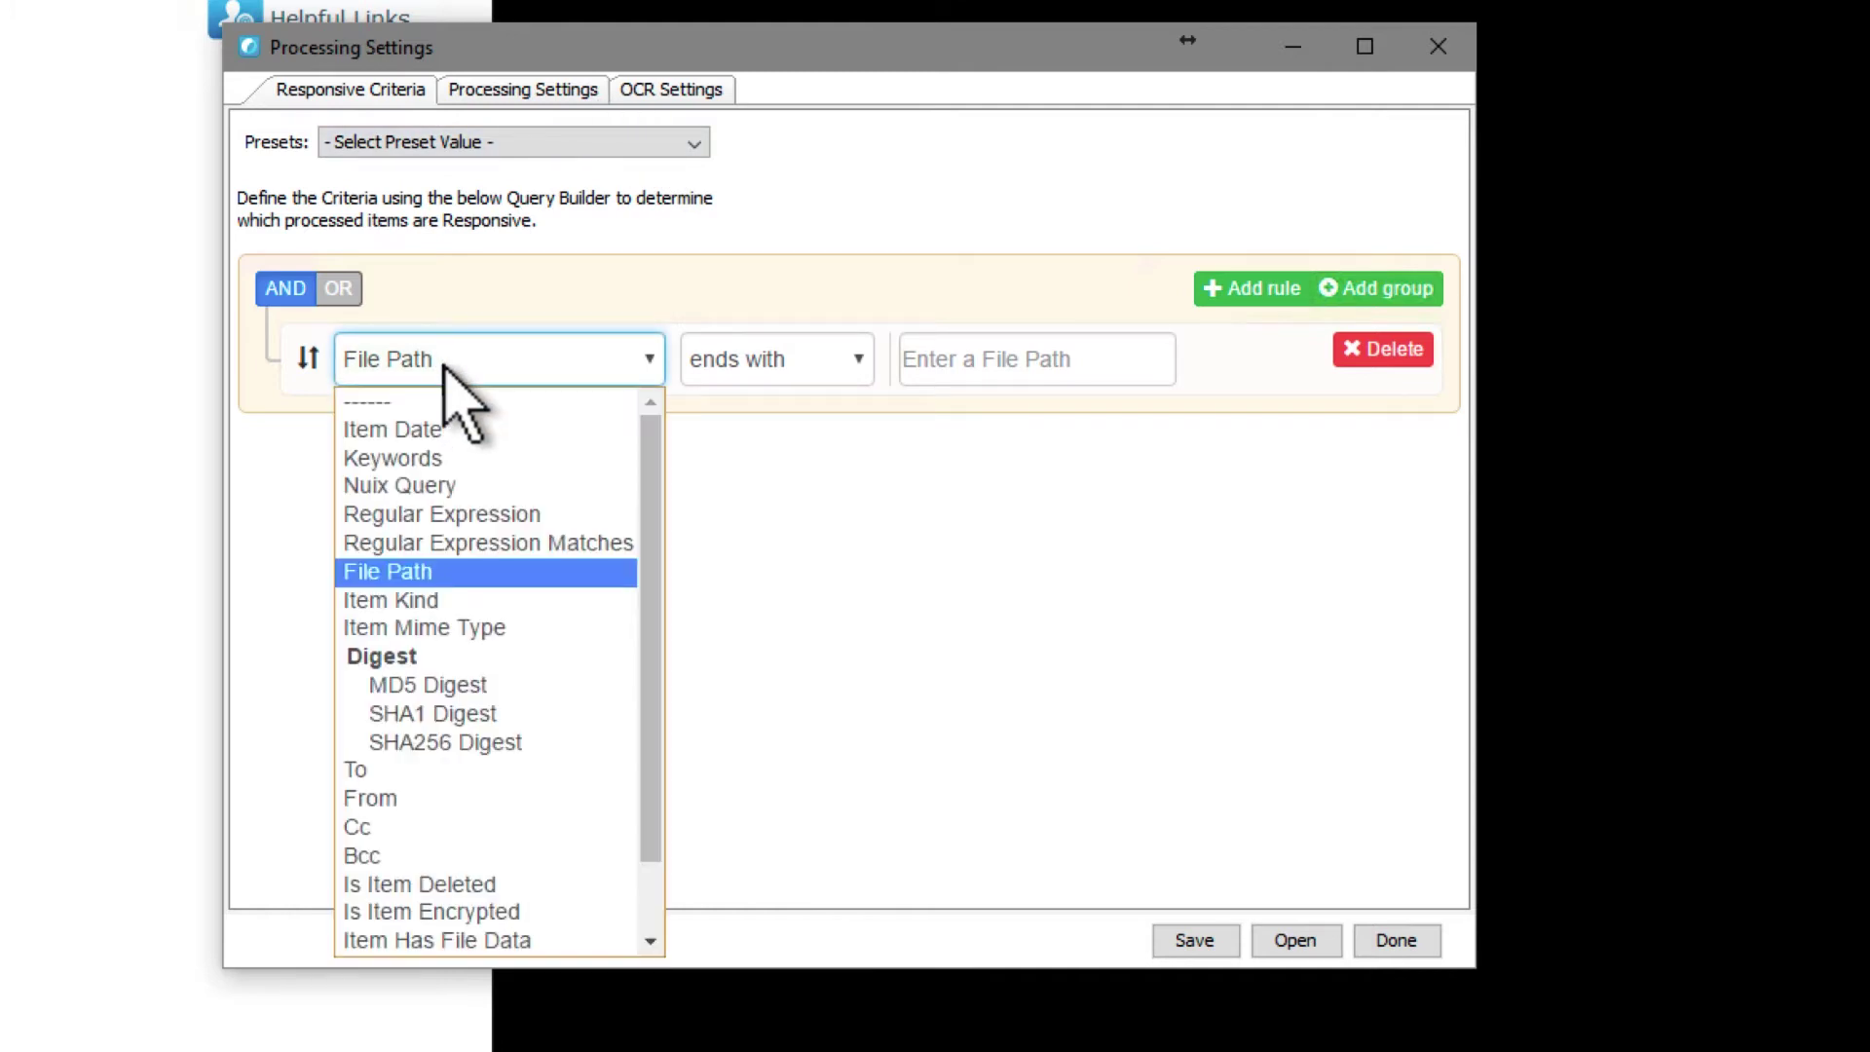
click(460, 458)
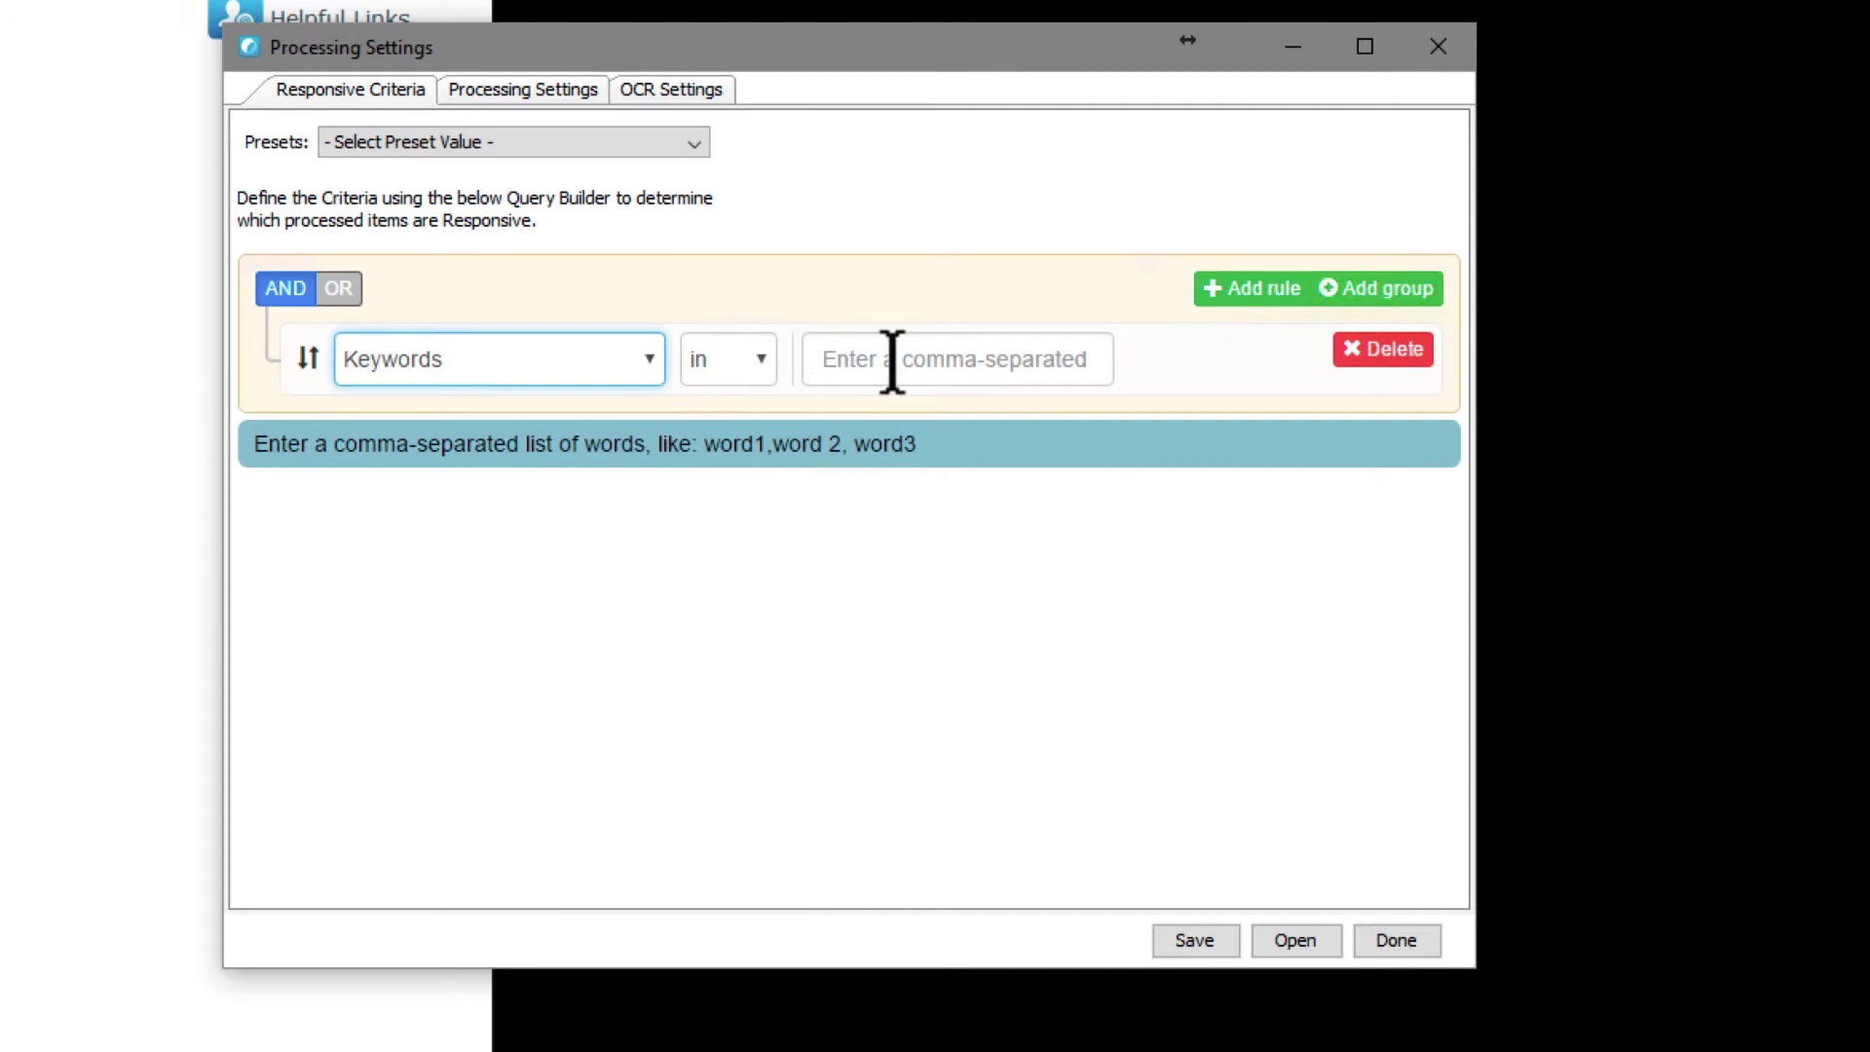
click(892, 360)
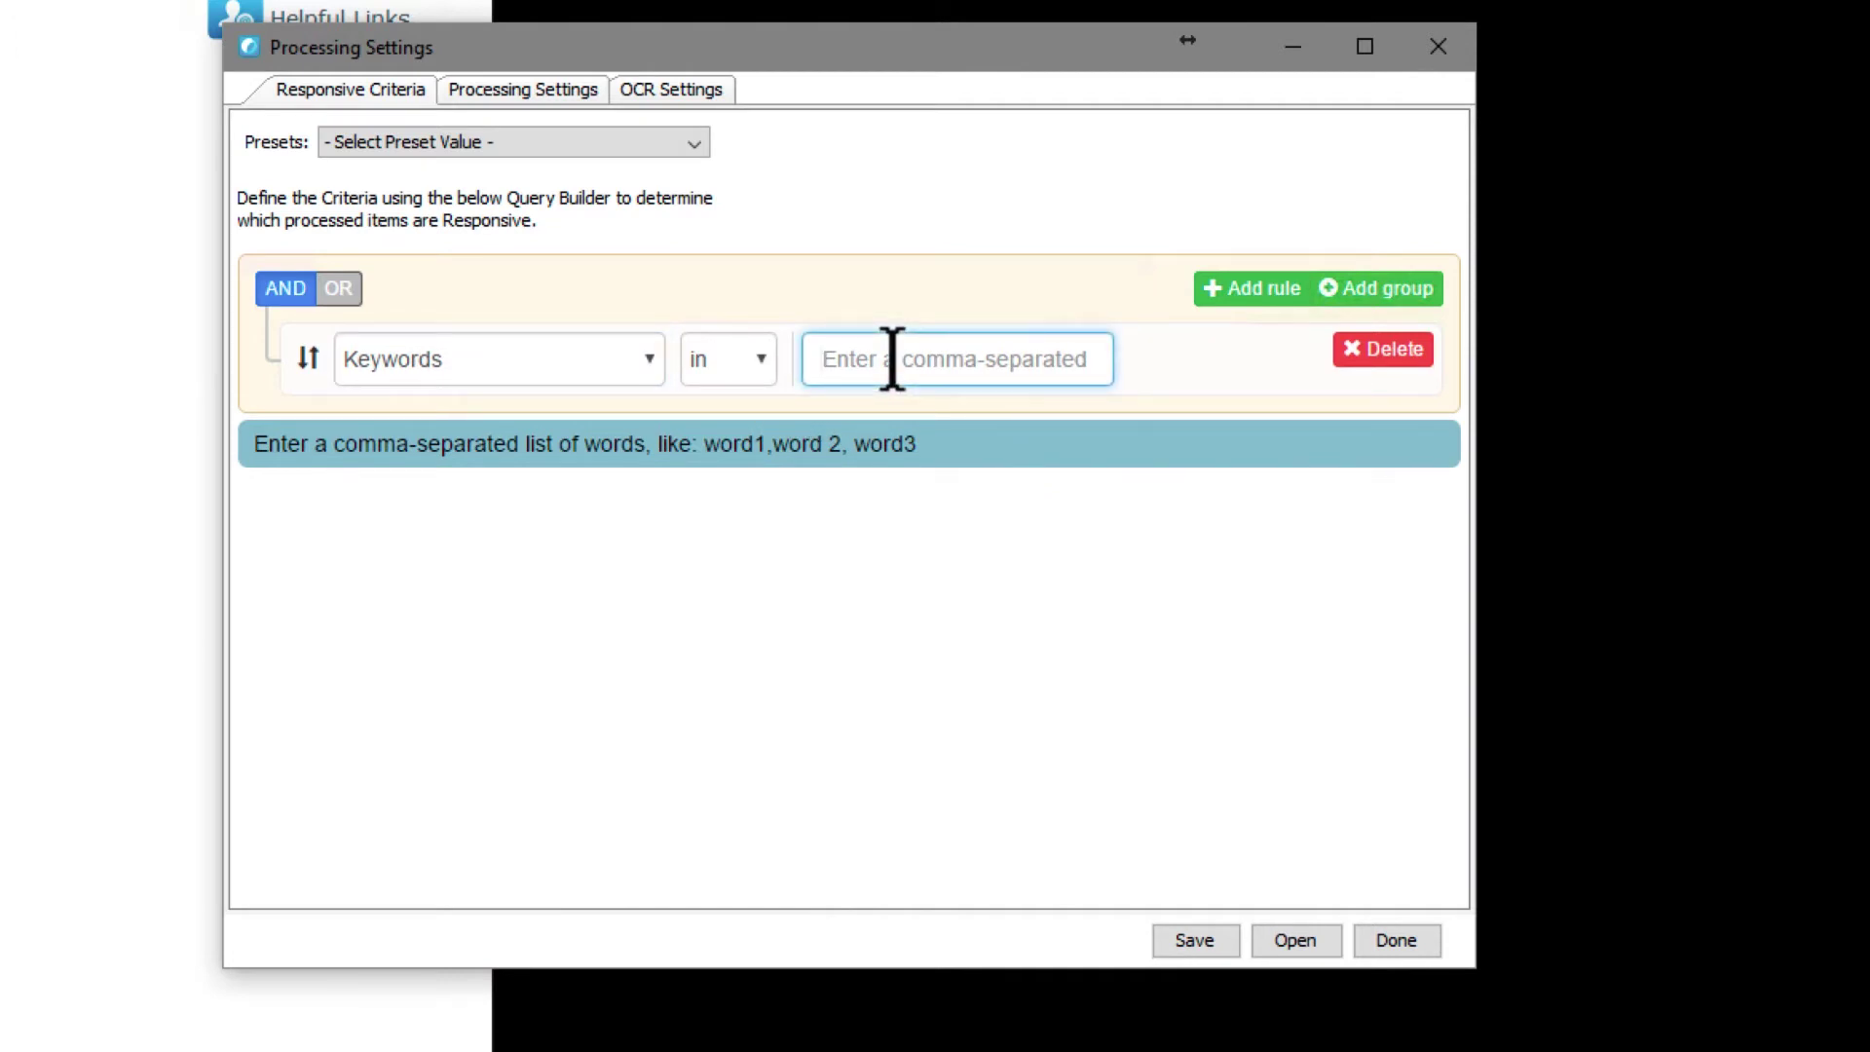
text(ken lay)
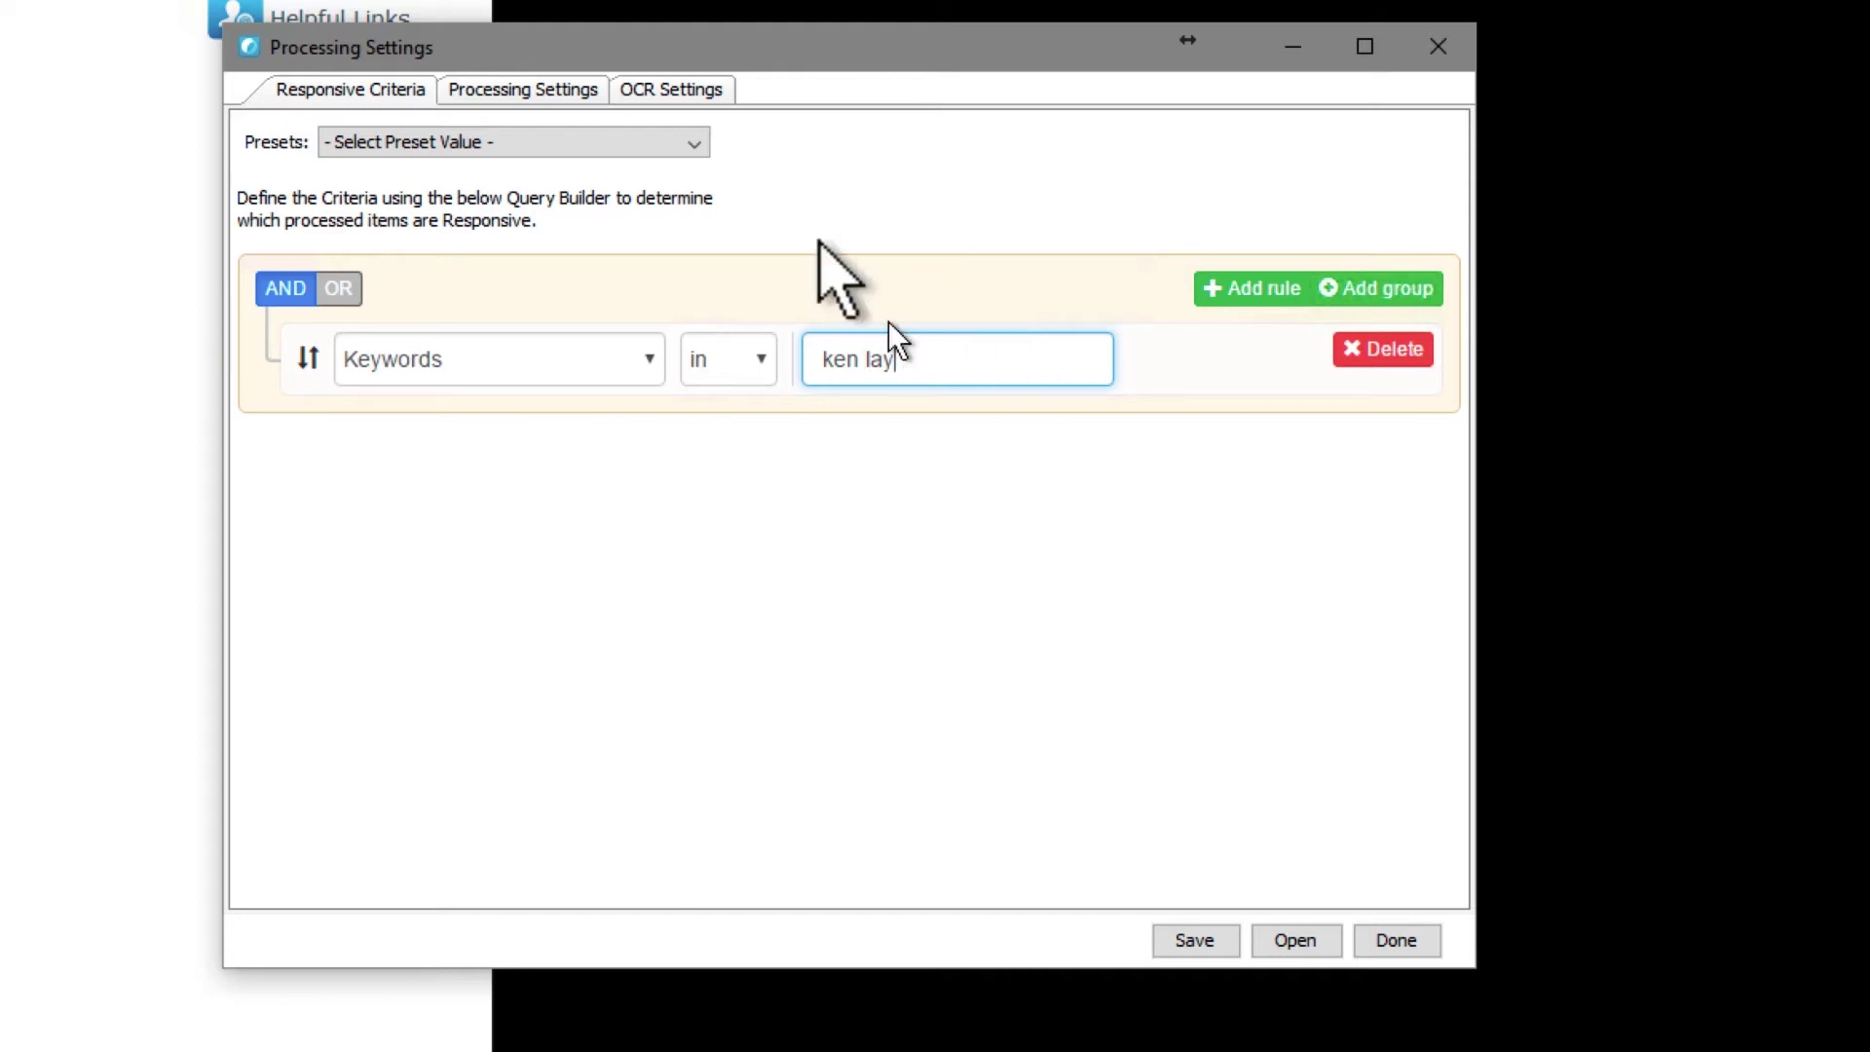
click(524, 89)
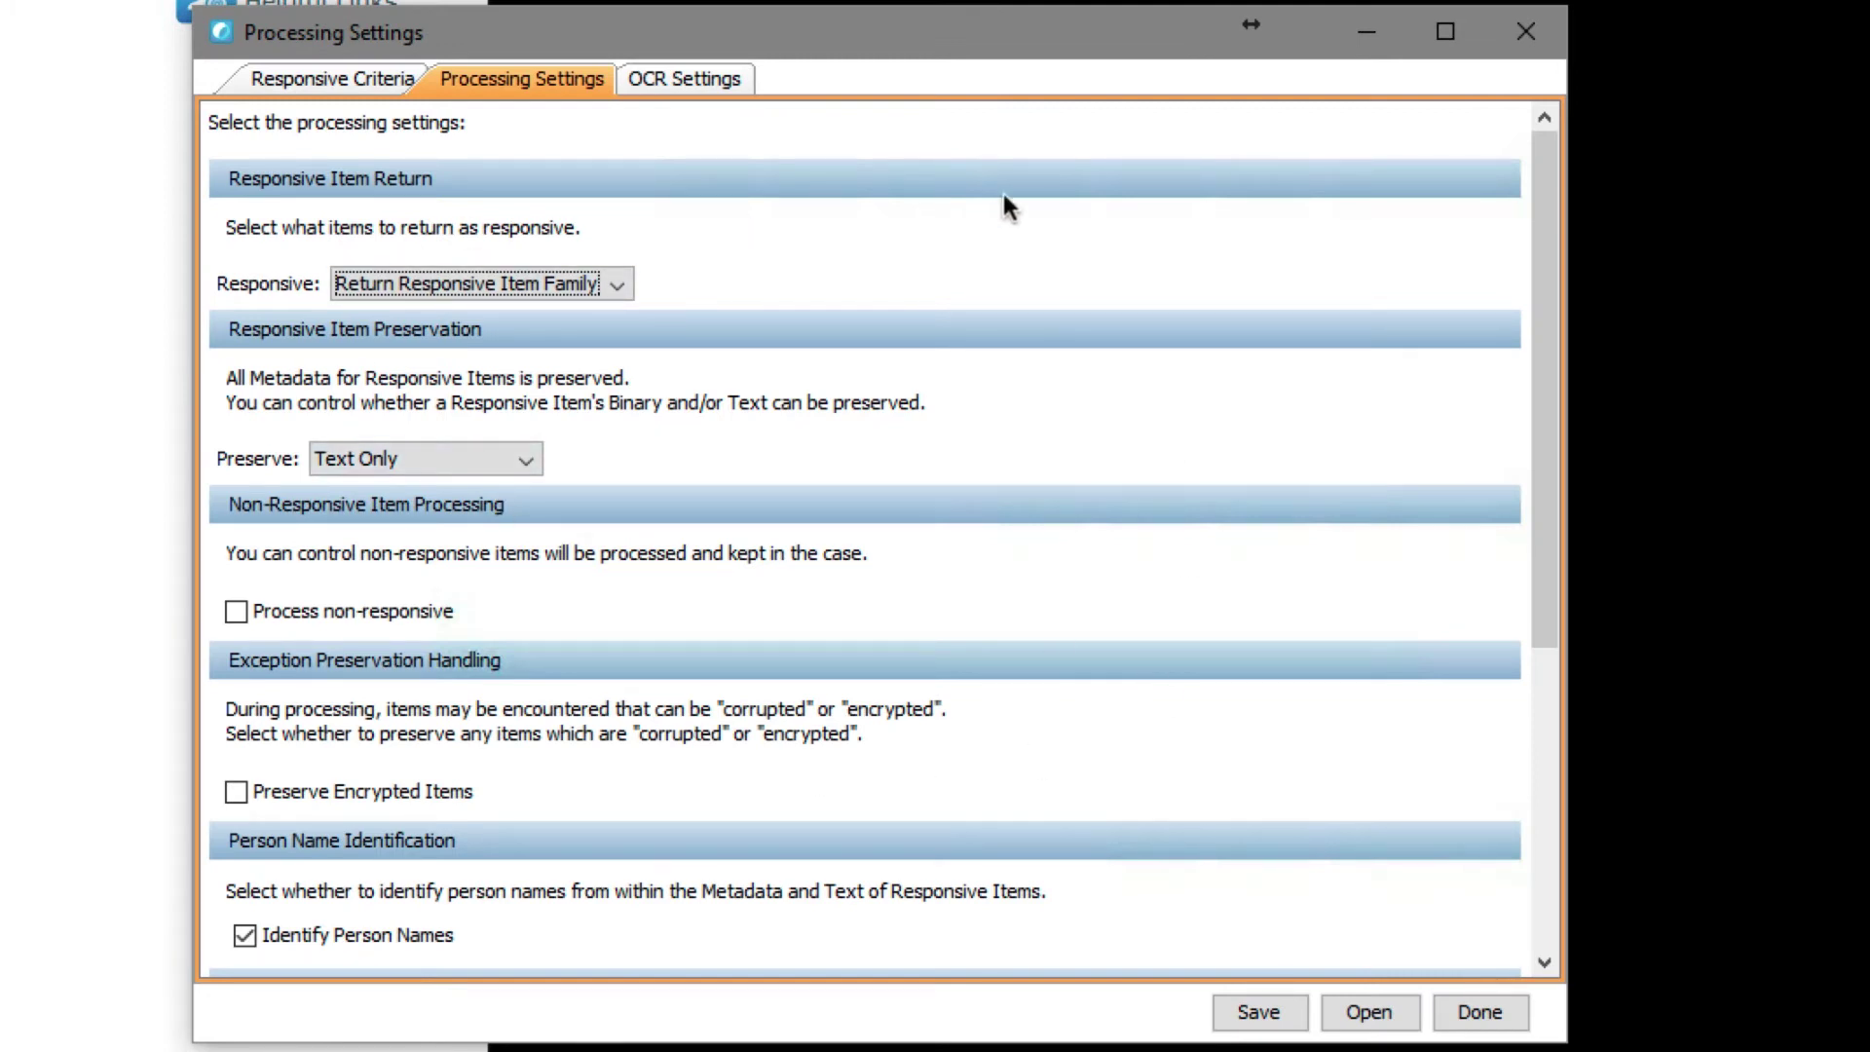
Step: Set responsiveness to Return Responsive Item Only and bring up the Preserve choices for Text Only
click(575, 284)
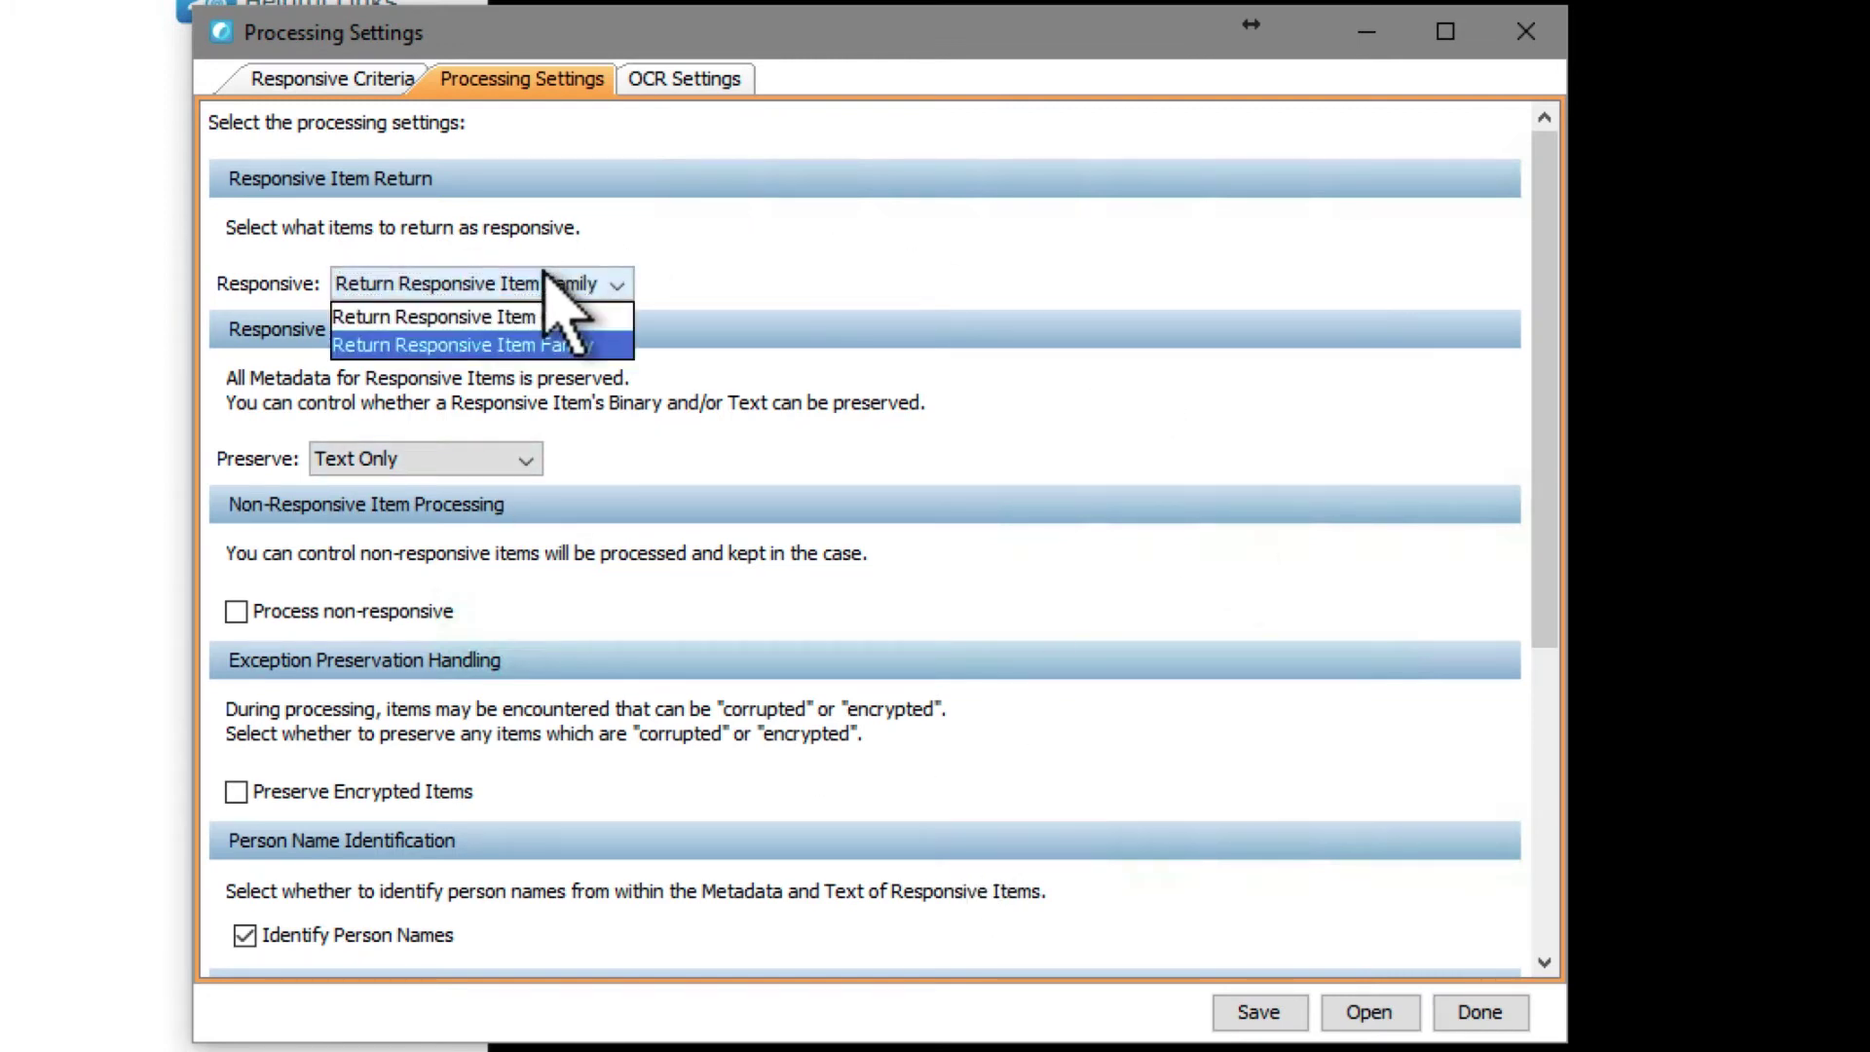
click(563, 318)
scroll(760, 375, down, 3)
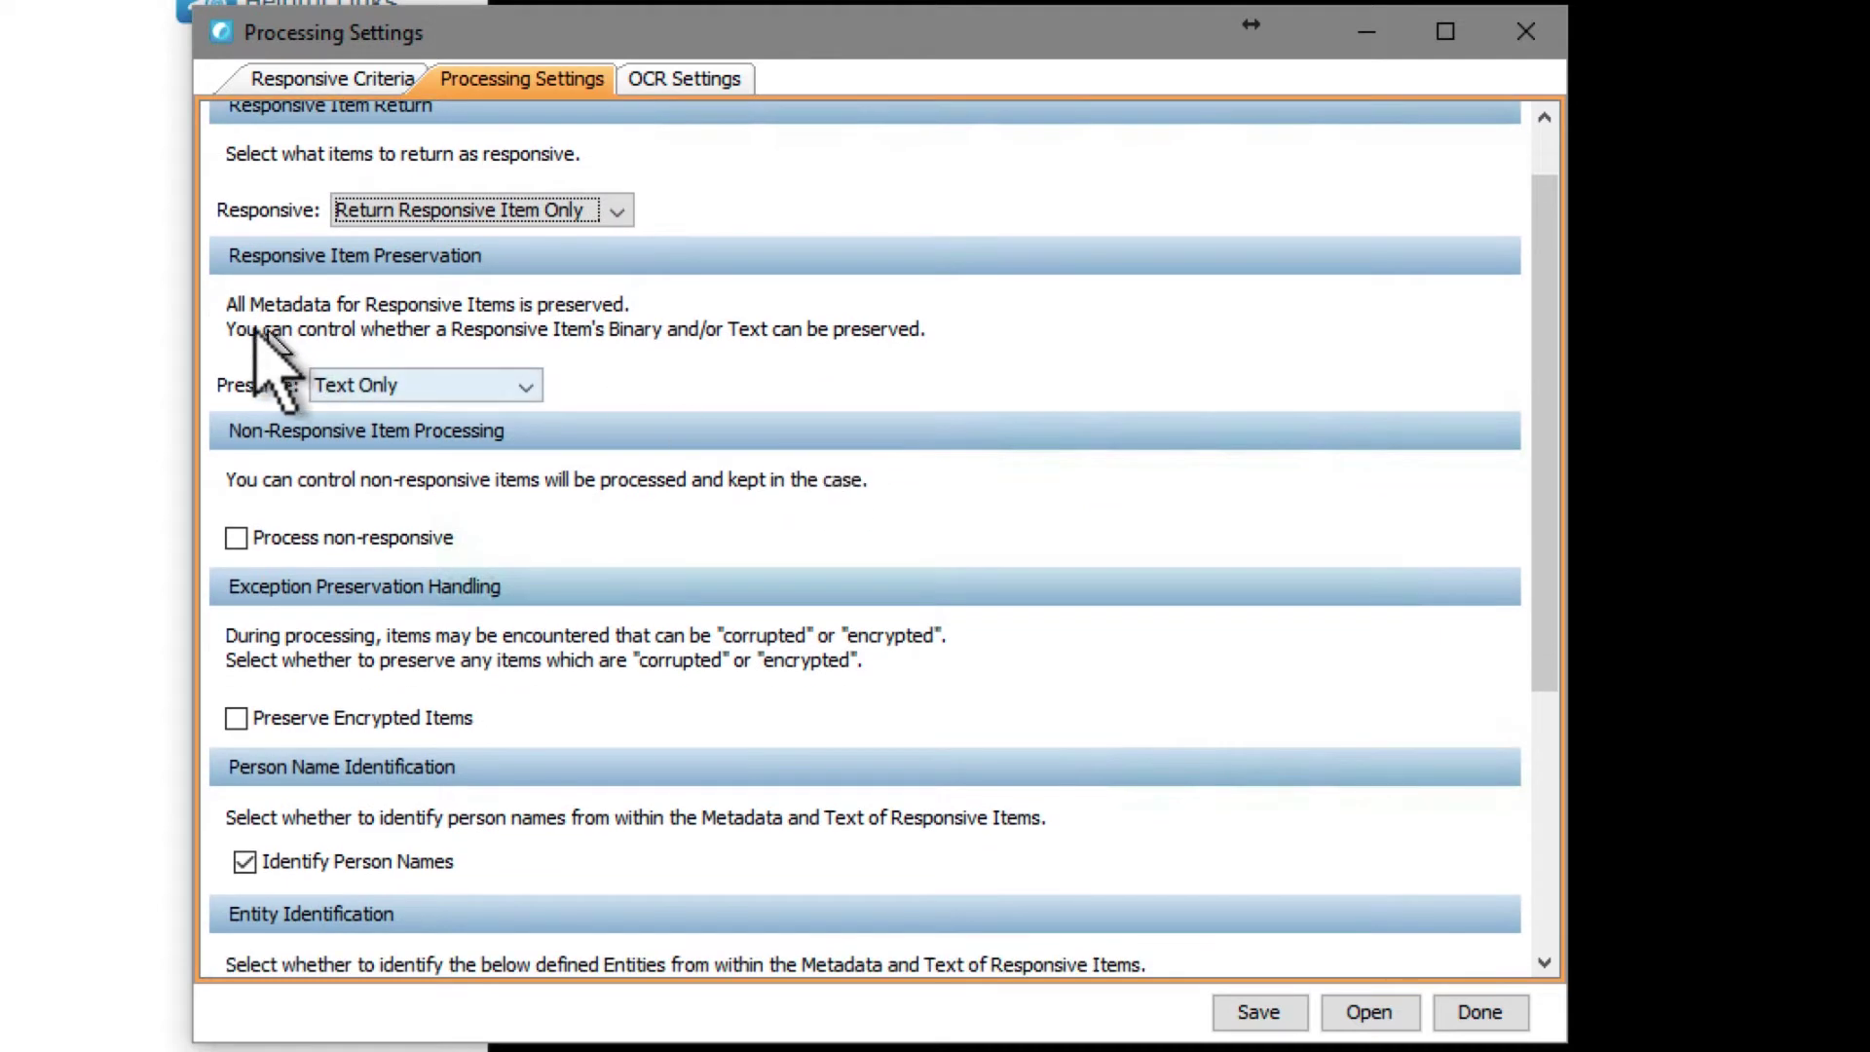
click(468, 388)
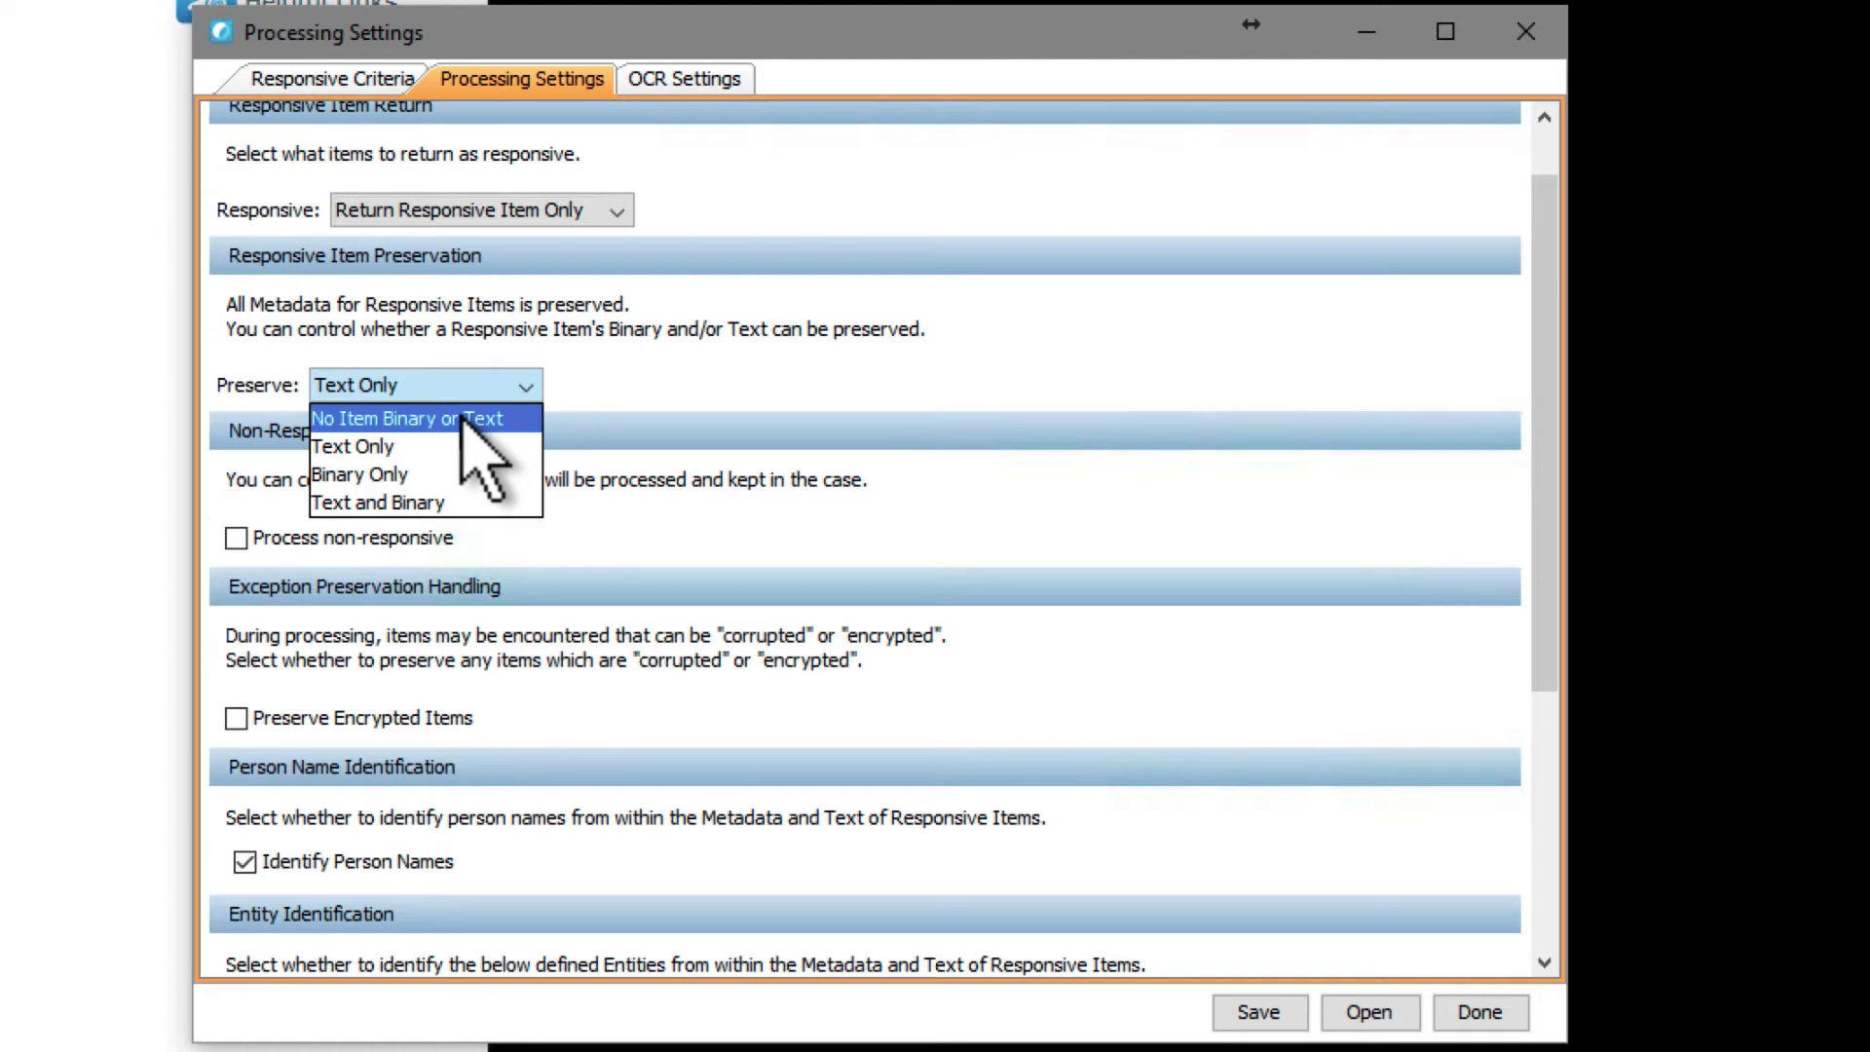
click(468, 447)
scroll(467, 448, down, 1)
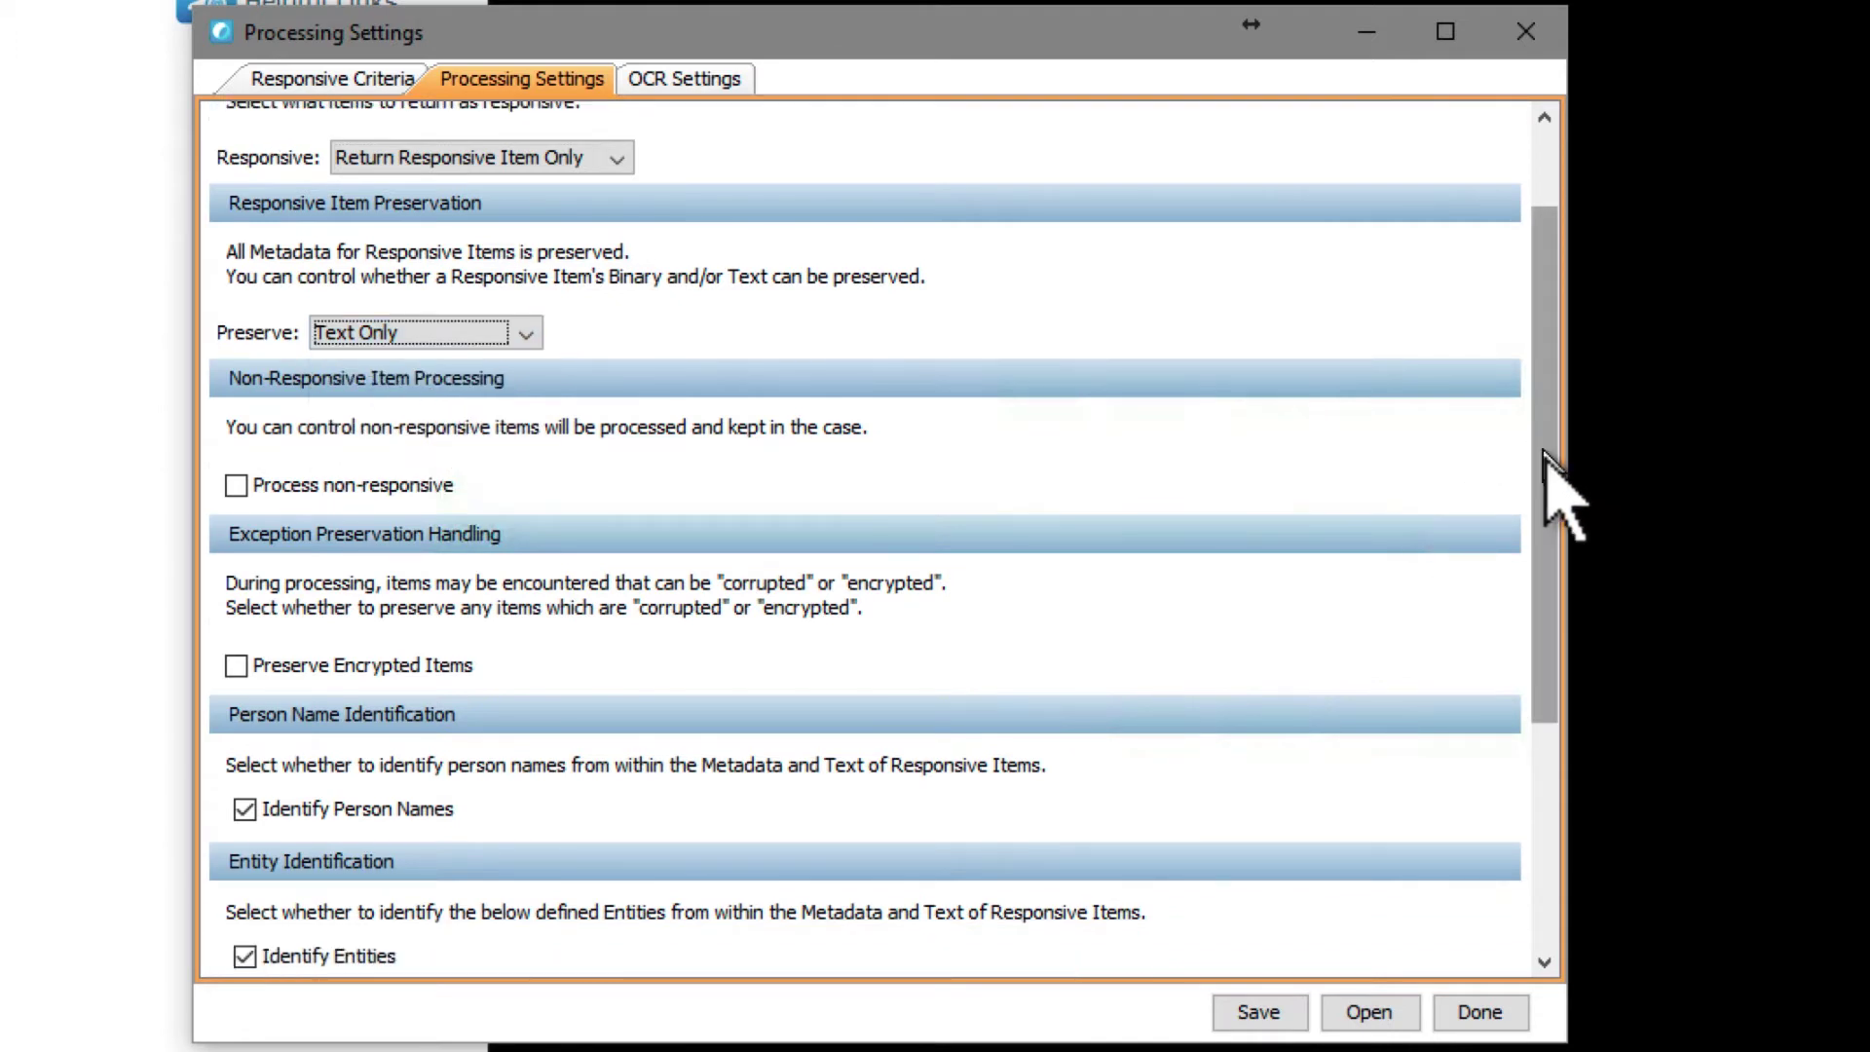
drag(1547, 458, 1548, 597)
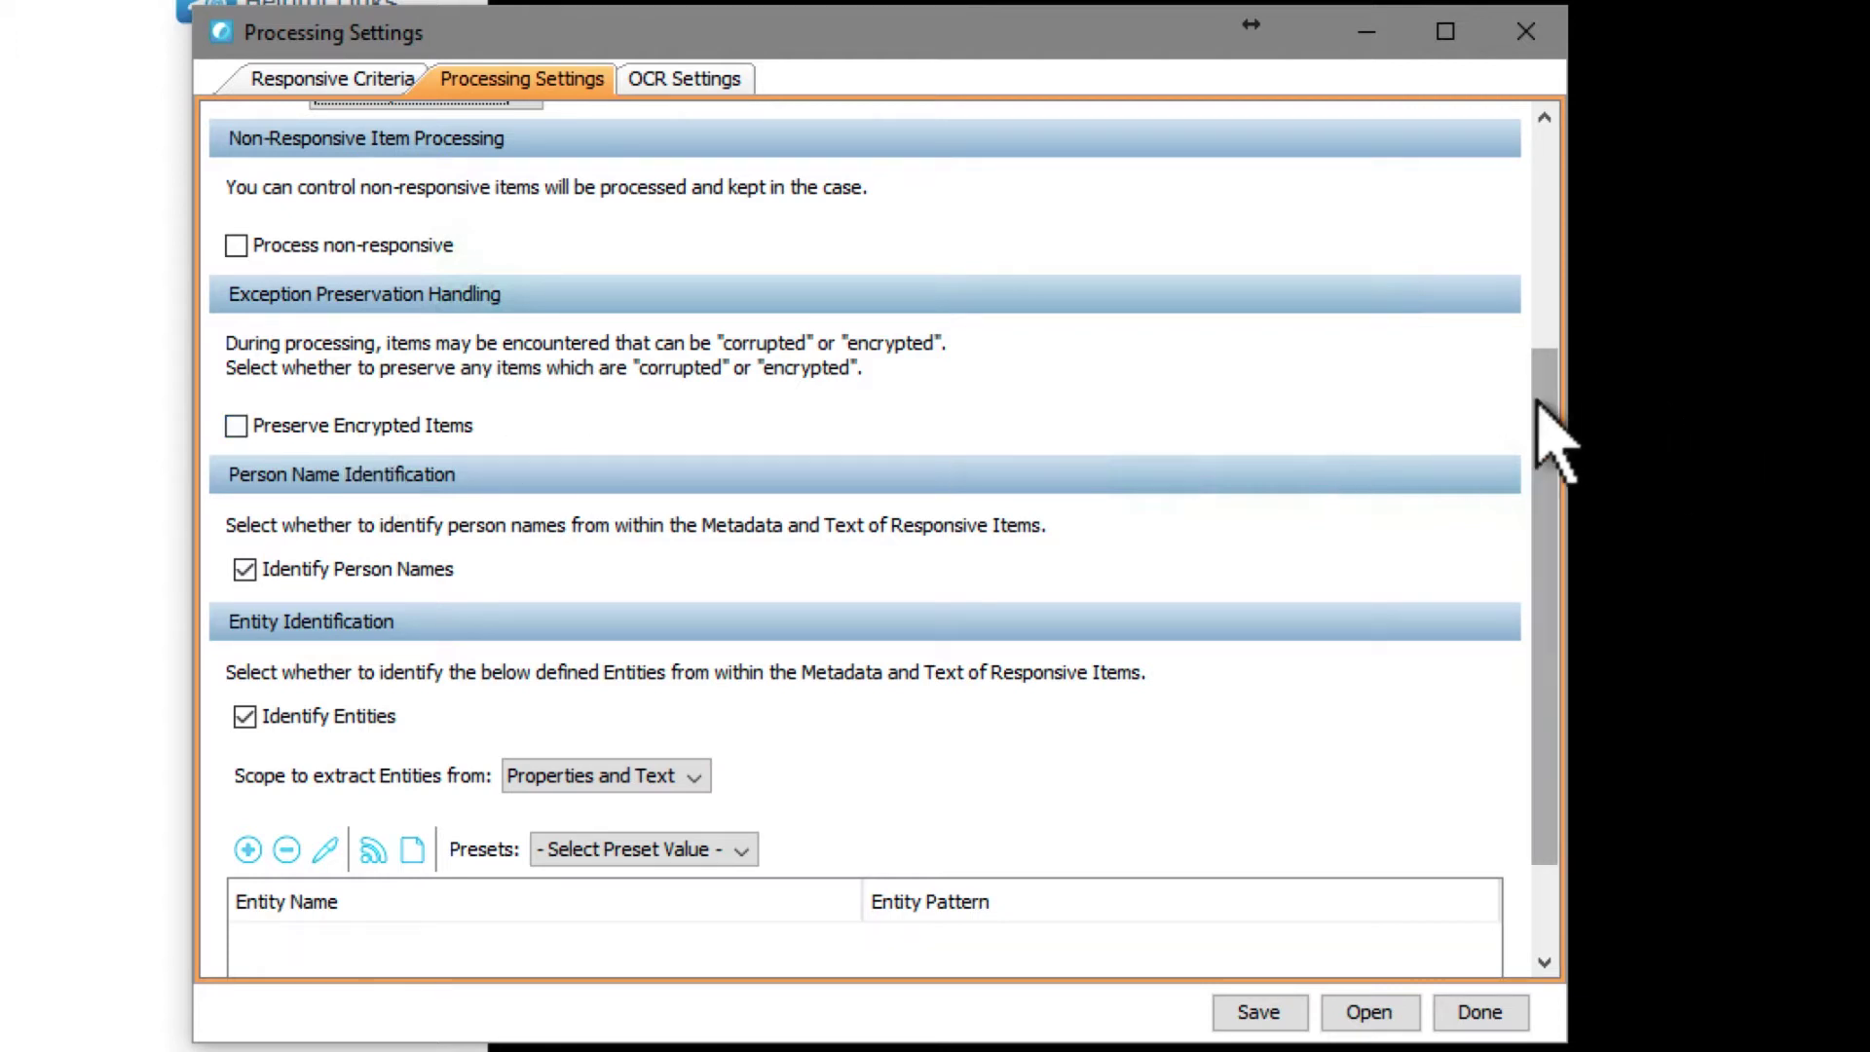
drag(1548, 429, 1544, 506)
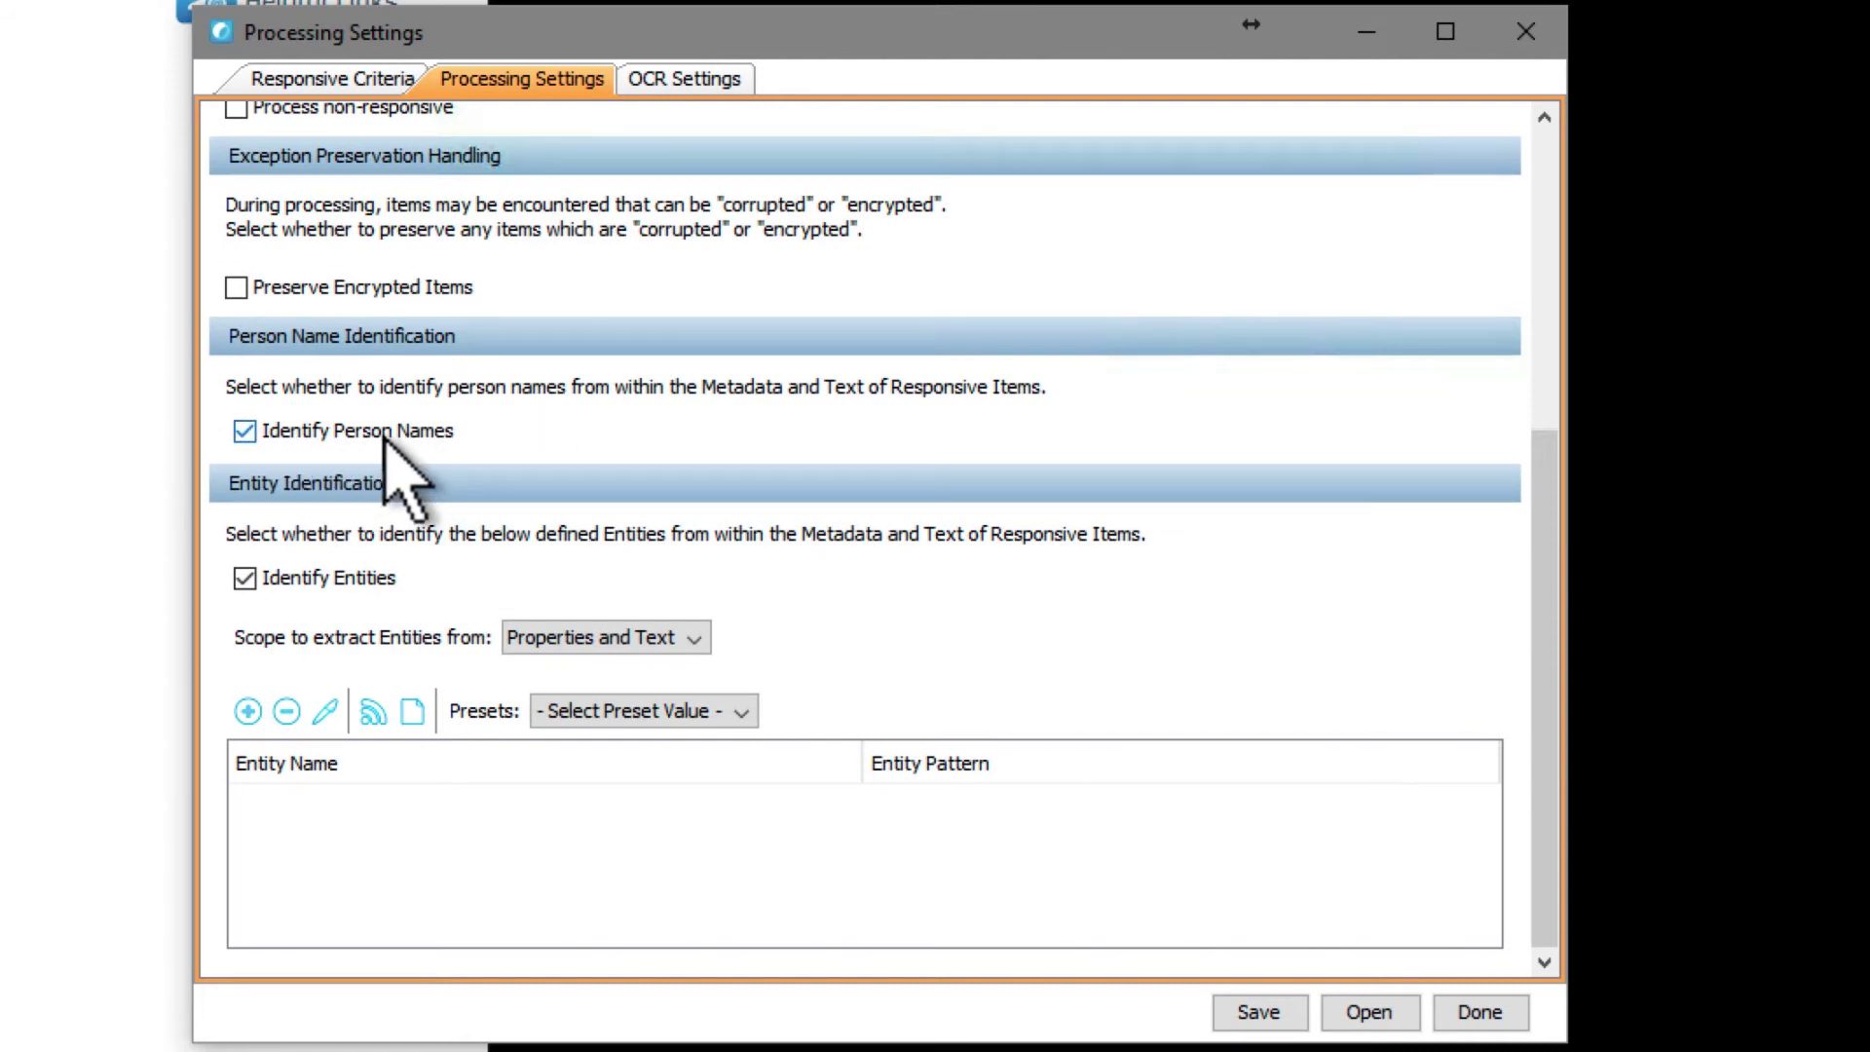
Step: Keep person name identification on, set entity Scope to Text Only and load the Australia preset
click(429, 431)
click(428, 431)
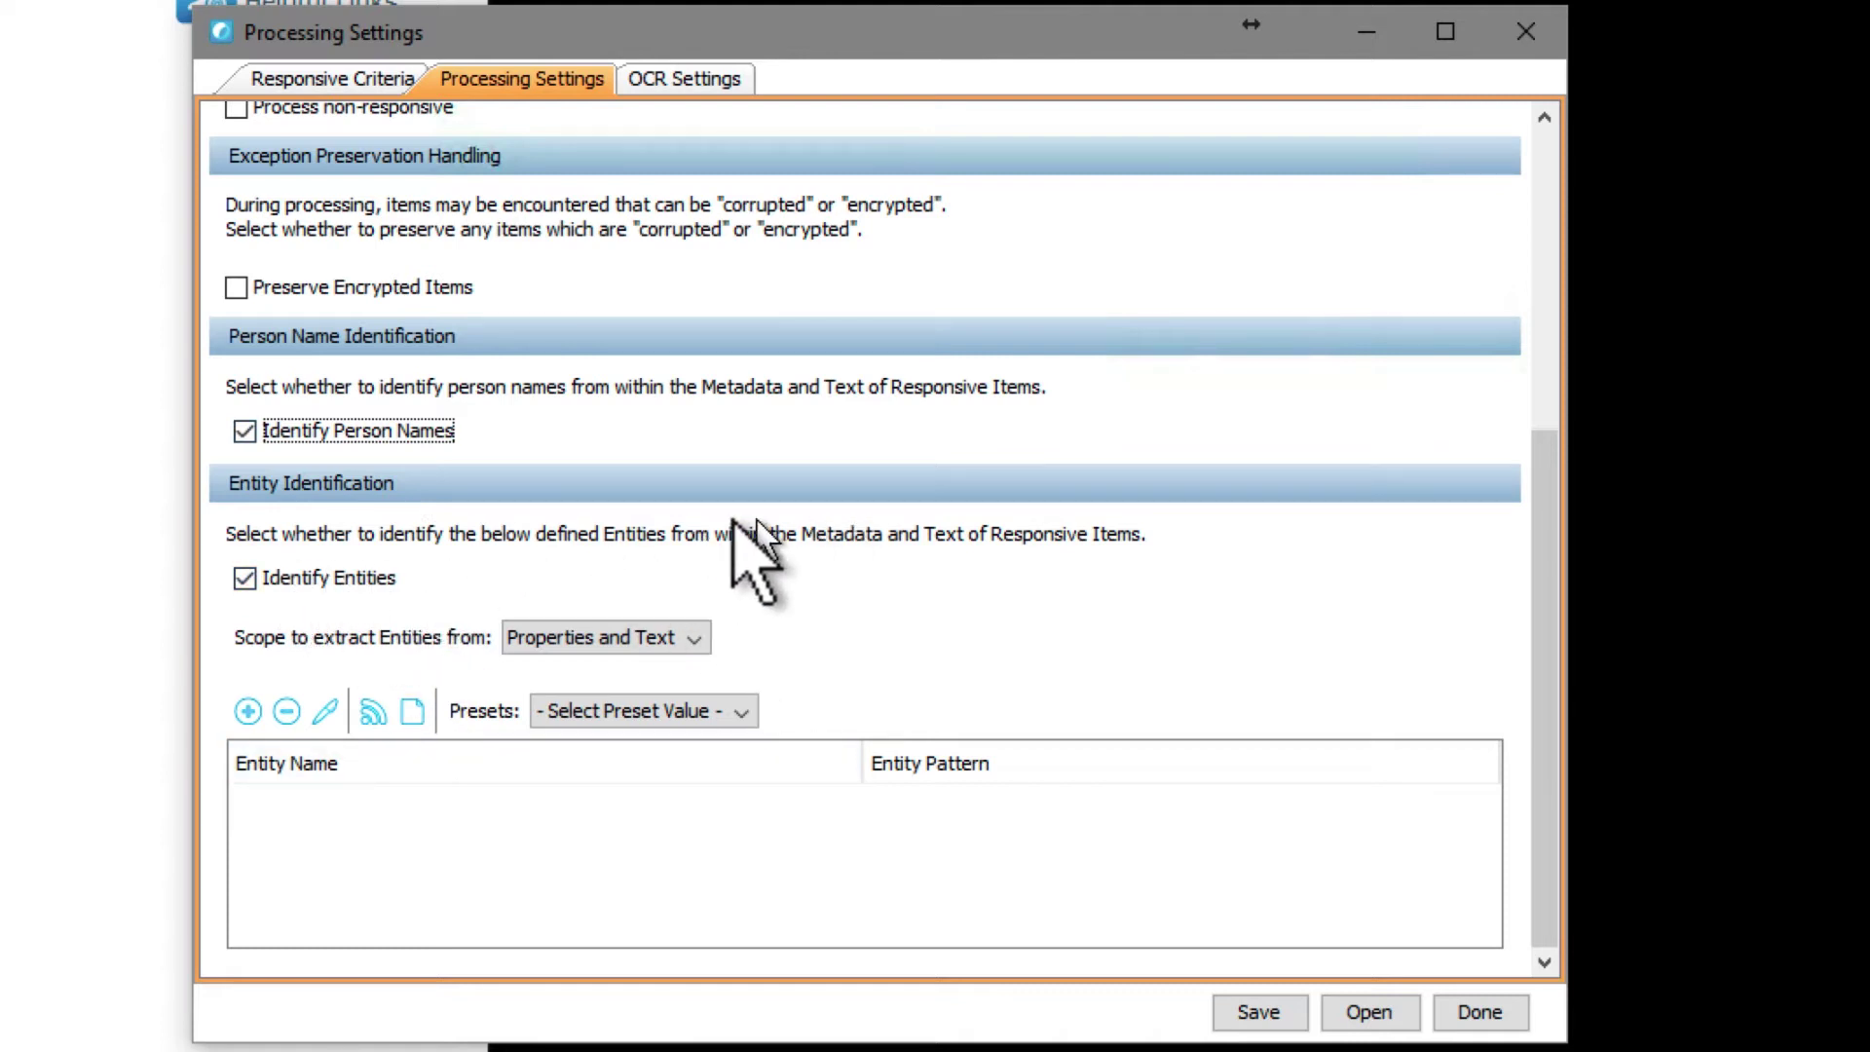
click(619, 637)
click(628, 697)
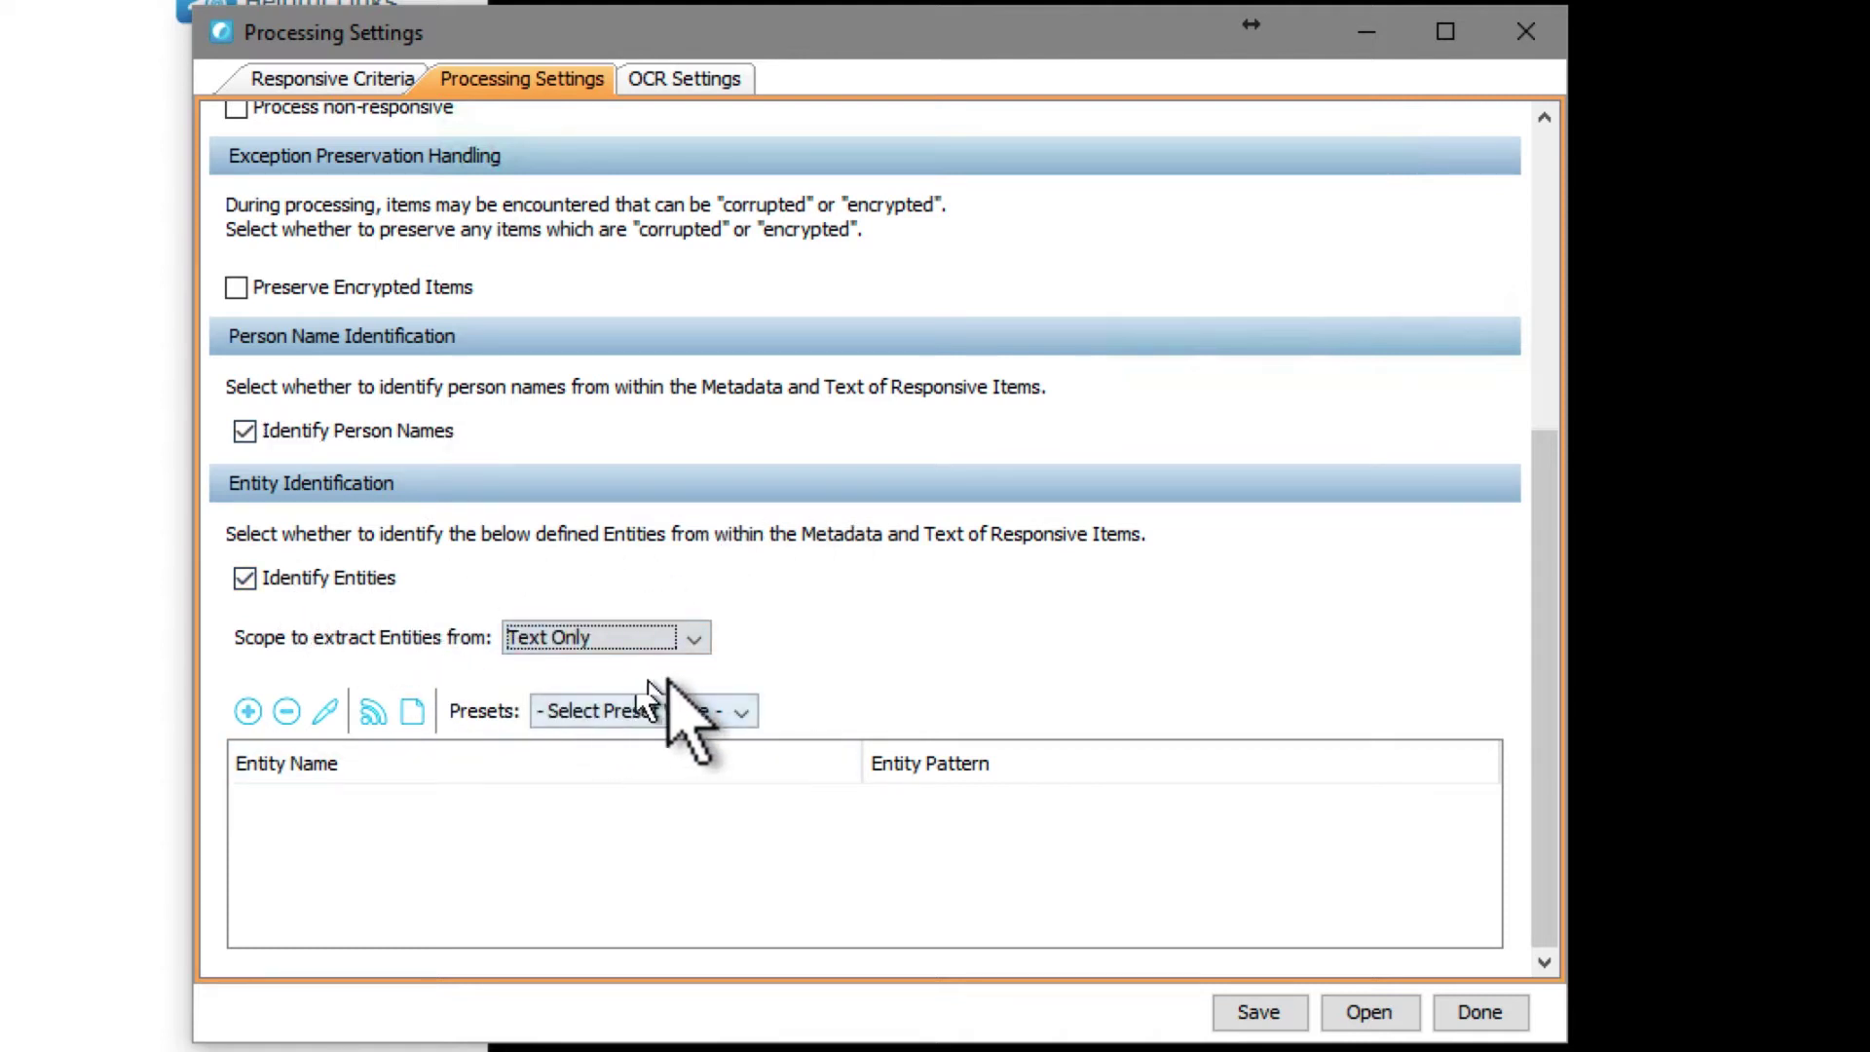
click(686, 711)
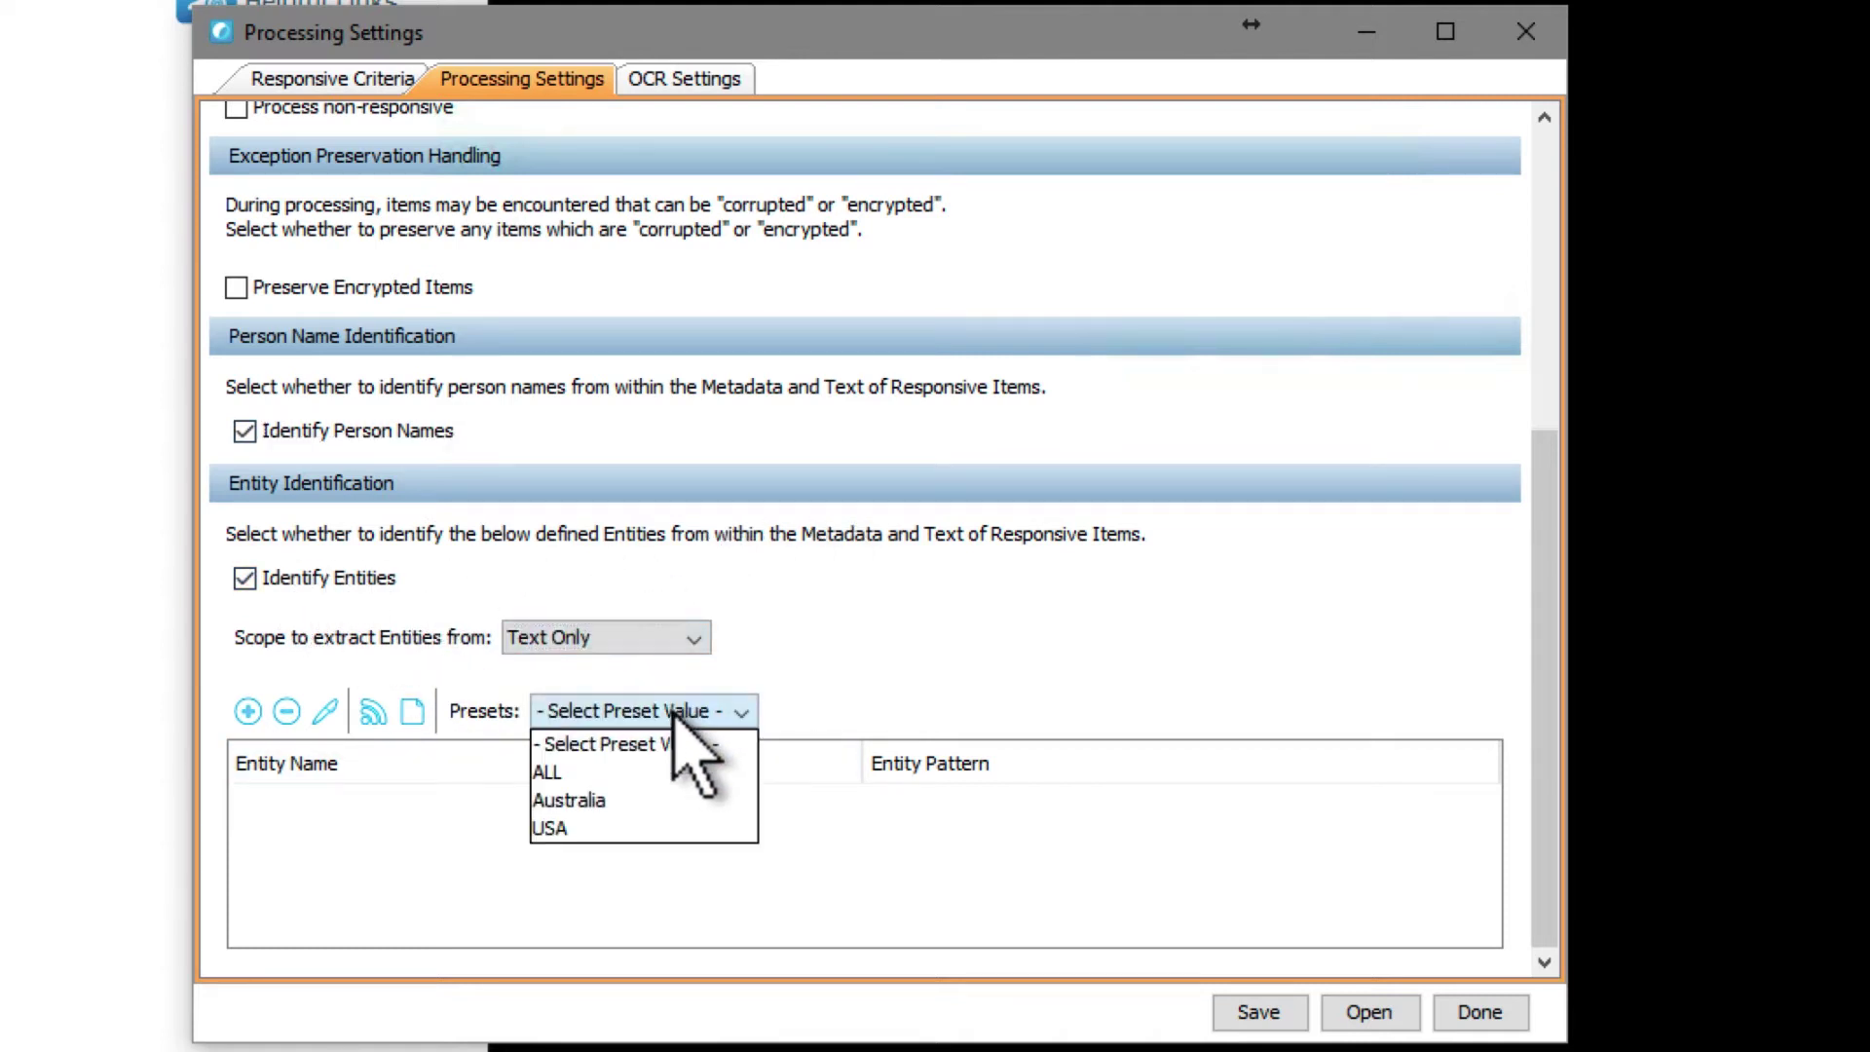
click(635, 799)
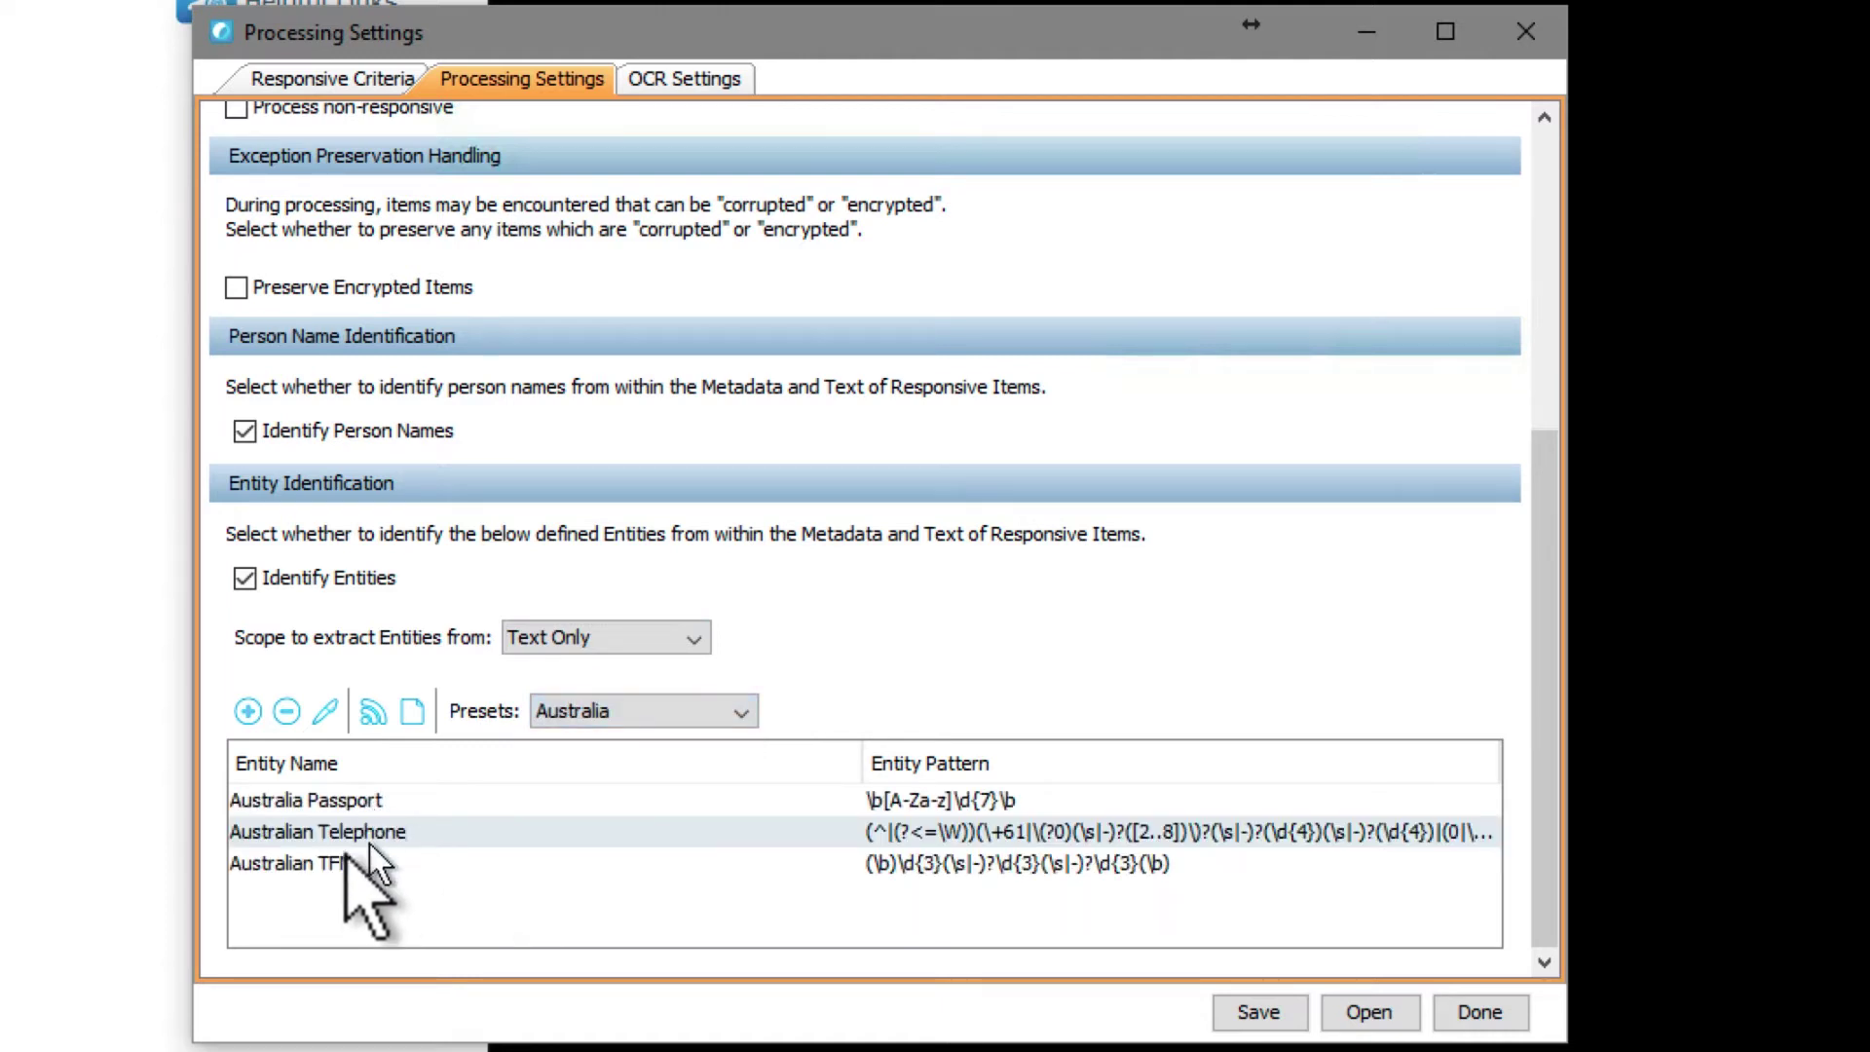
Step: Add Email Addresses to the entity extraction list
right_click(419, 910)
mouse_move(489, 930)
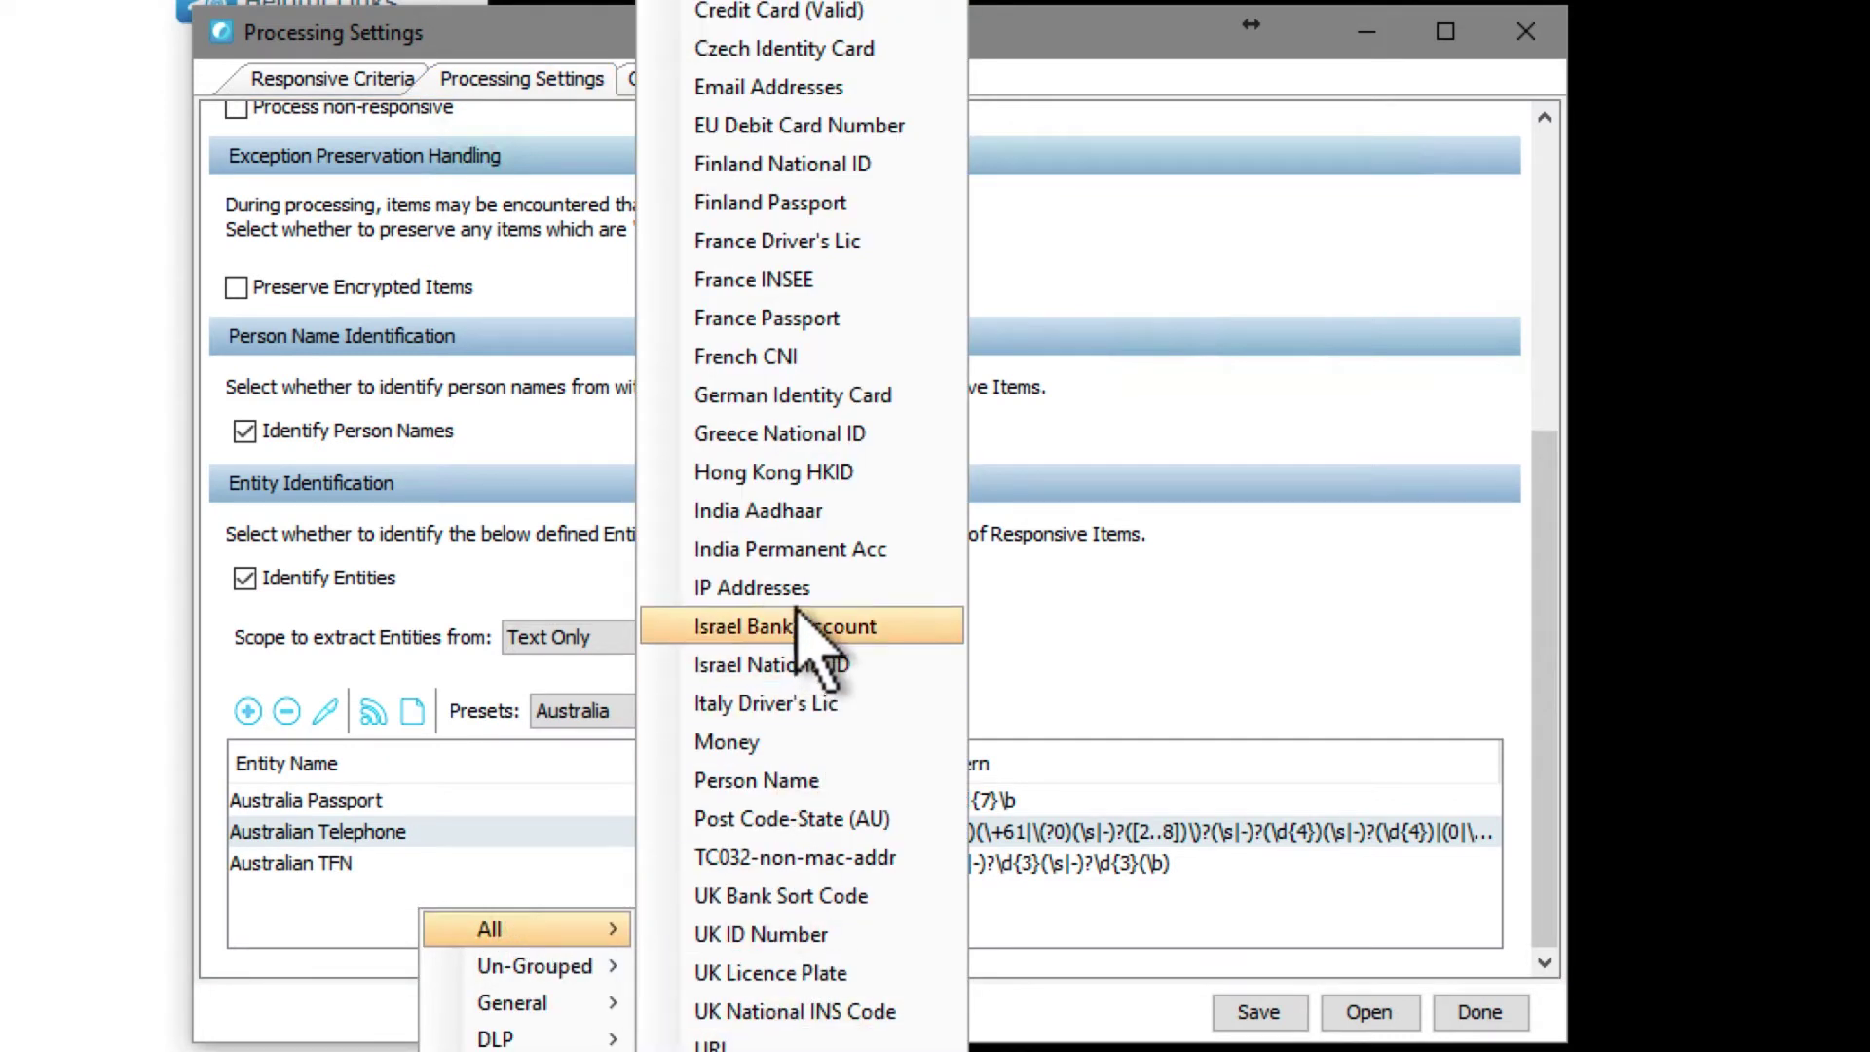
click(800, 87)
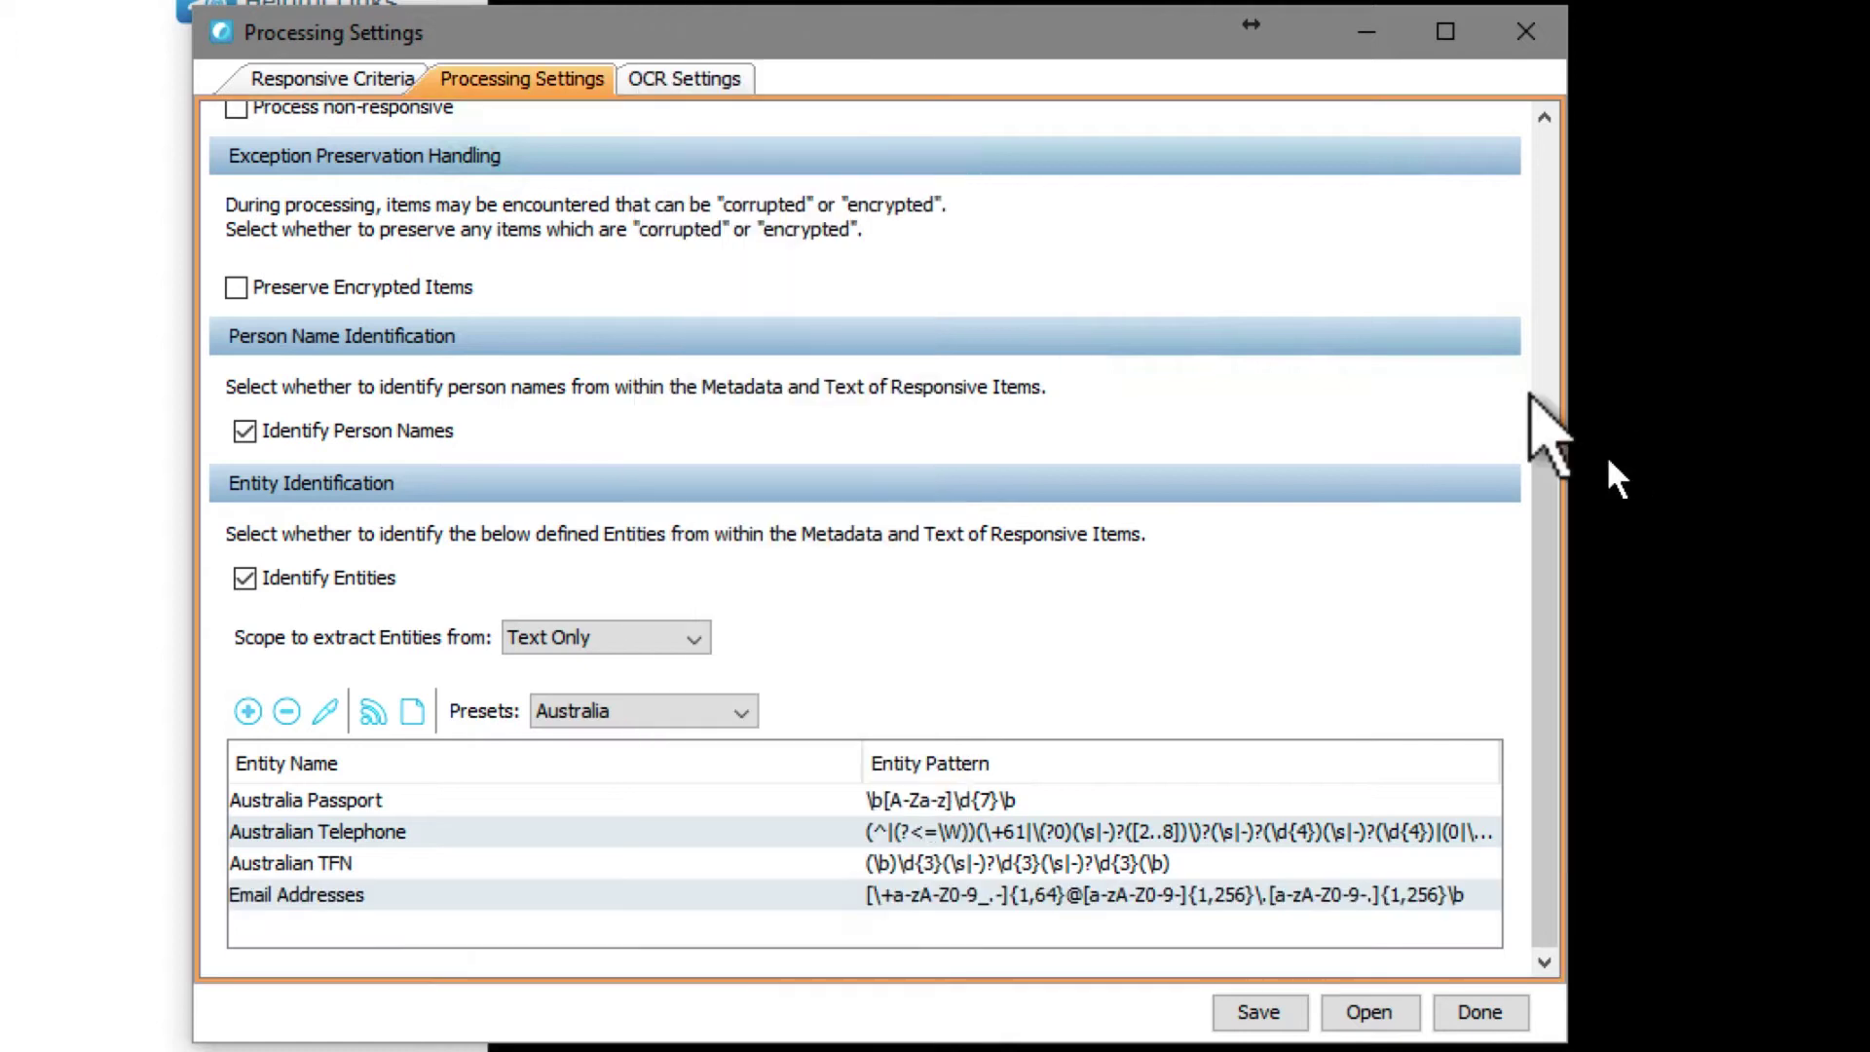
Step: Try OCR processing with the Default profile, then switch OCR off and return to Responsive Criteria
click(685, 80)
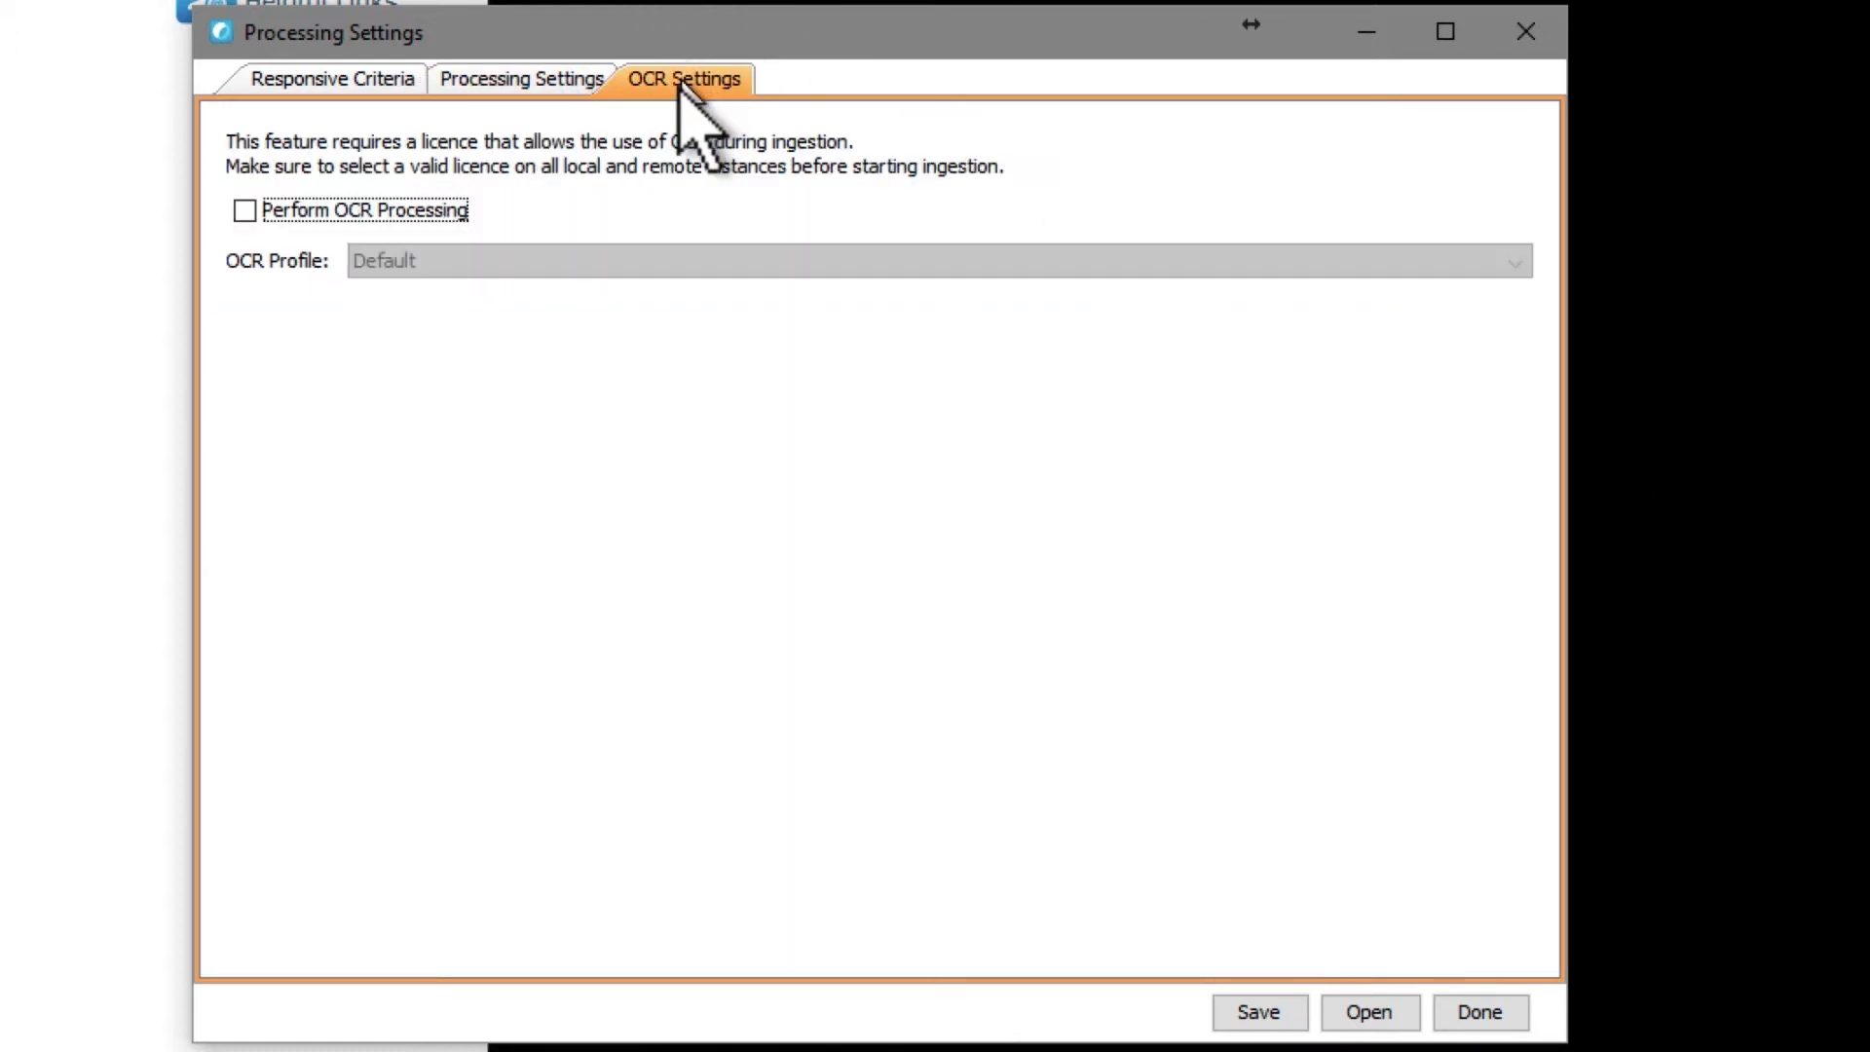
click(288, 215)
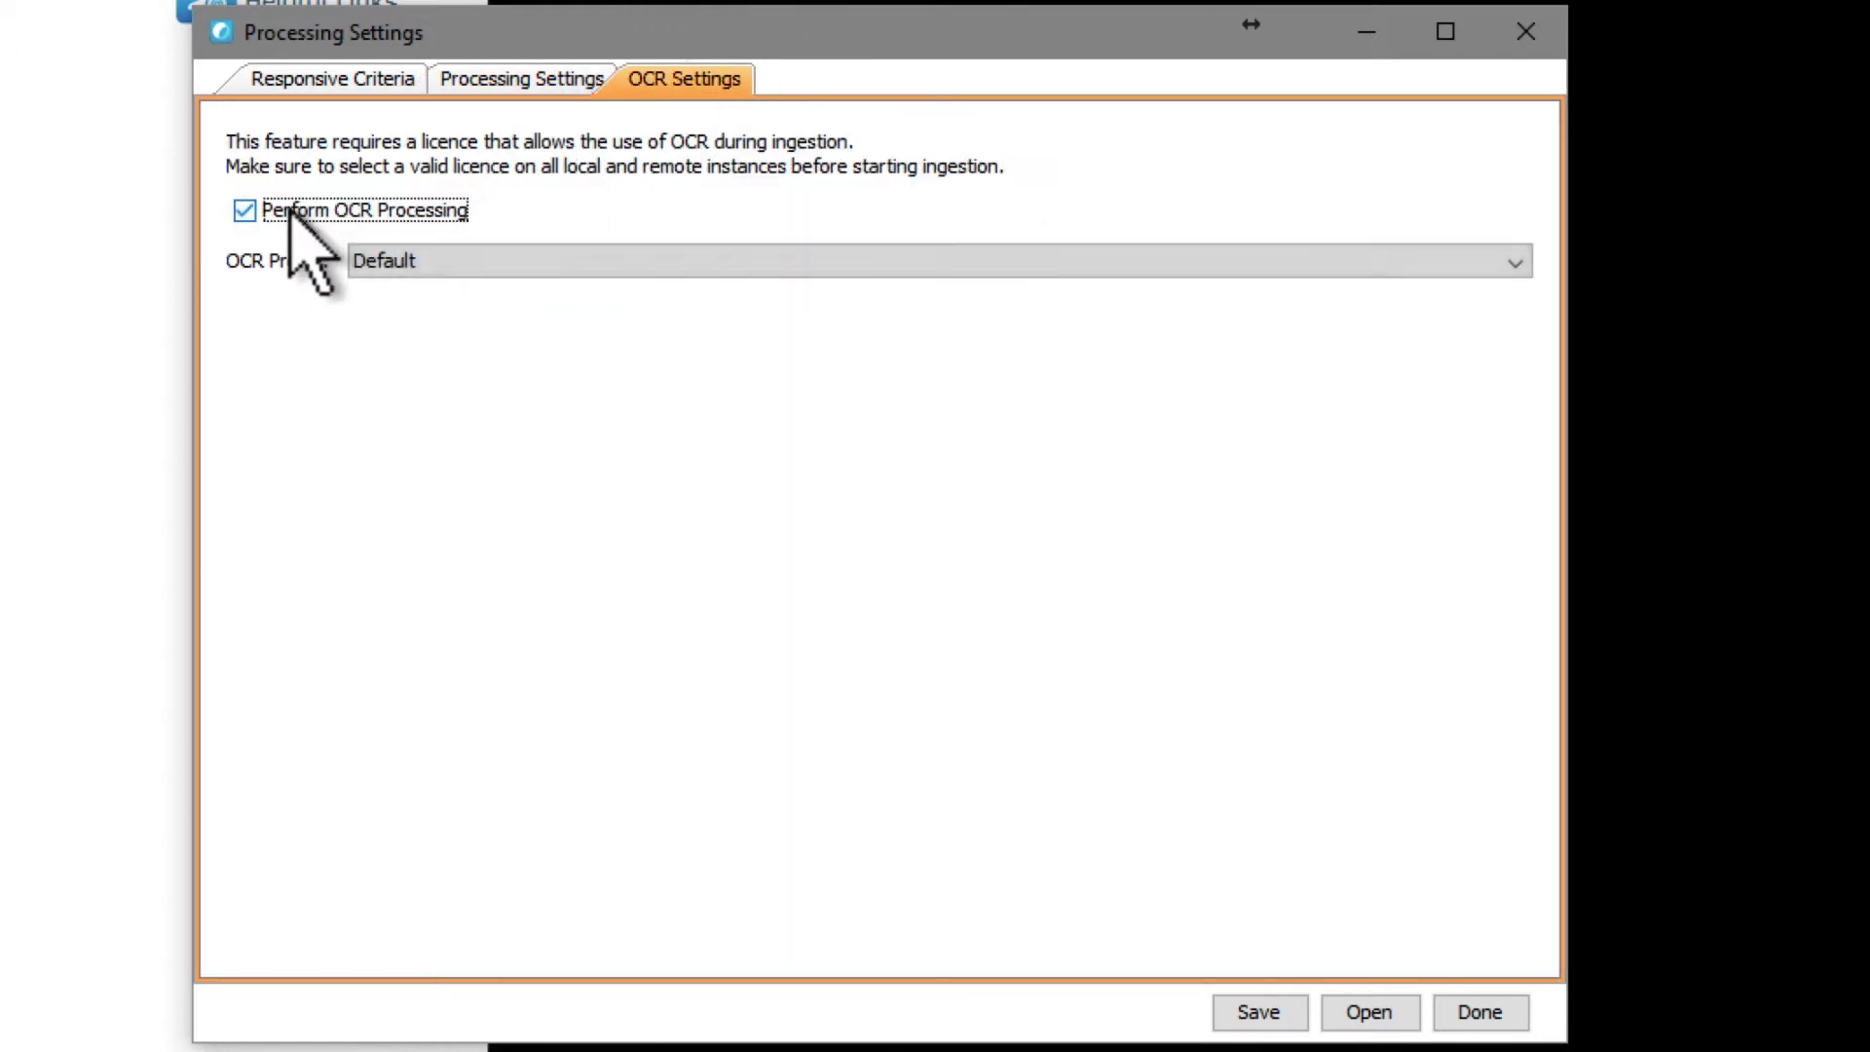
click(446, 261)
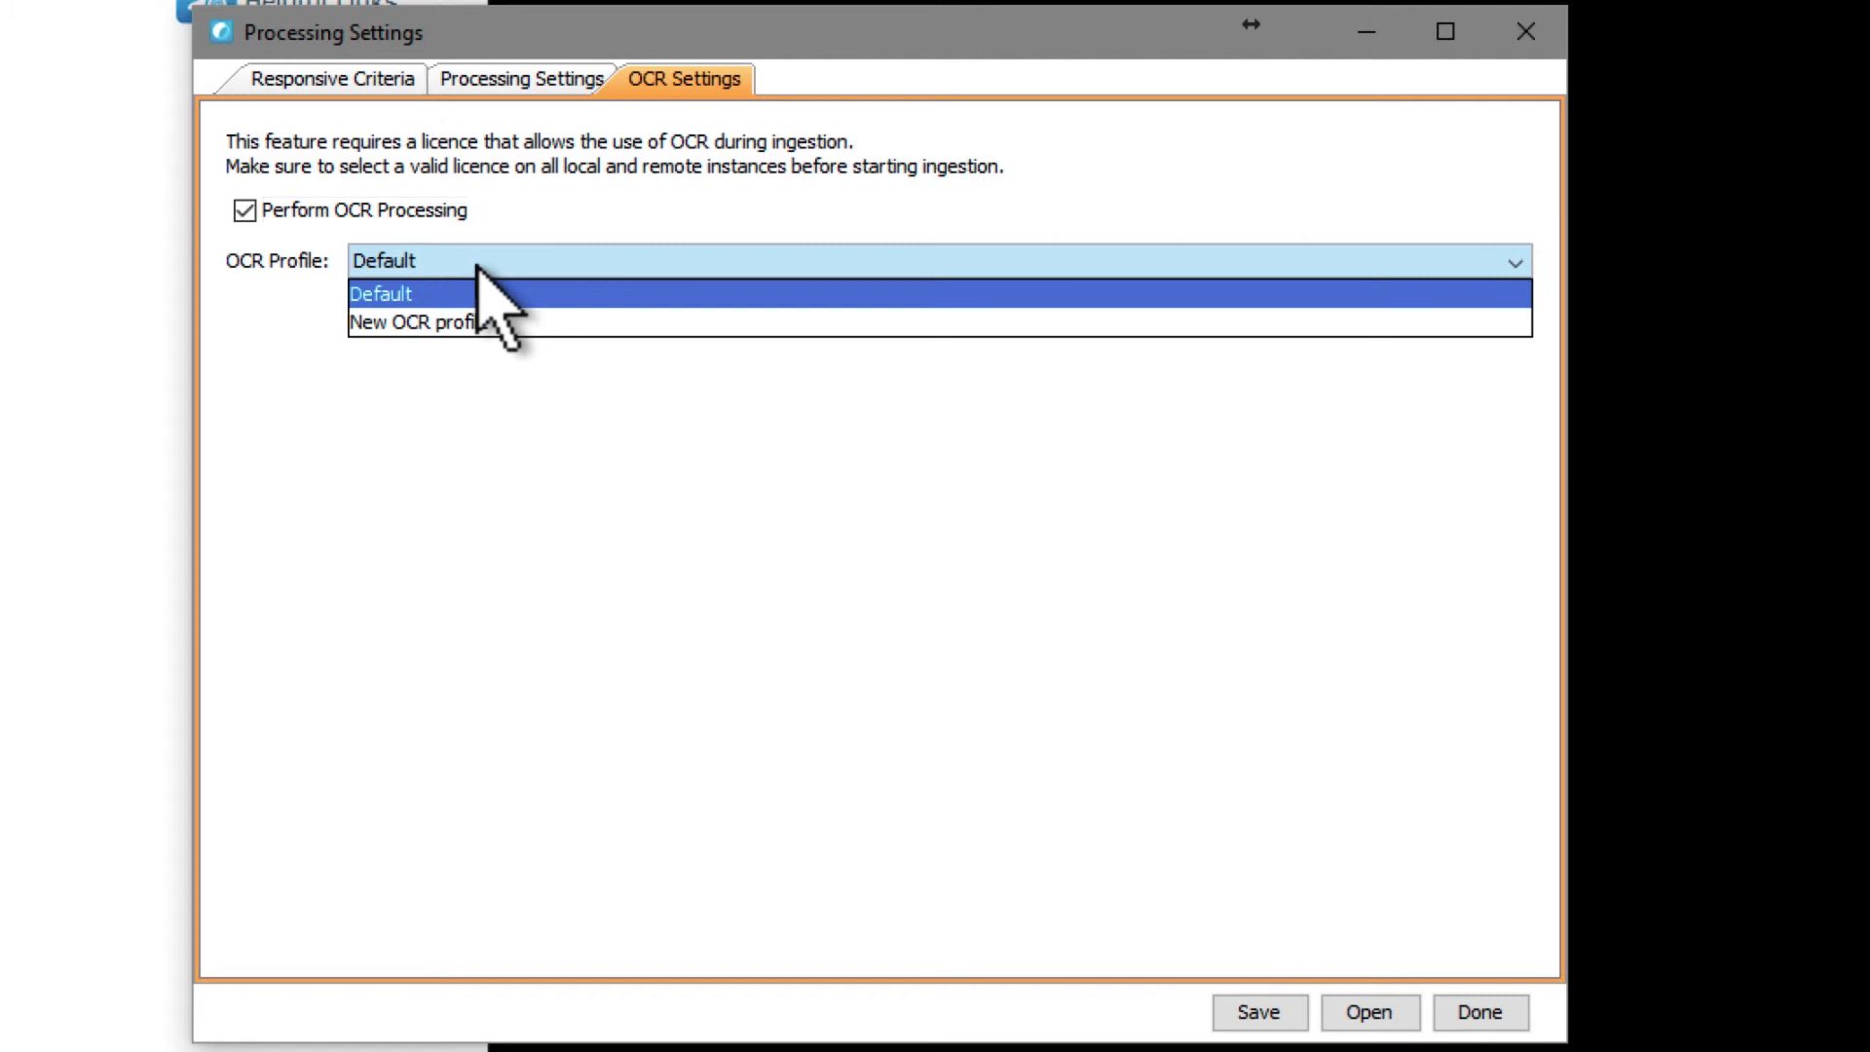
click(436, 285)
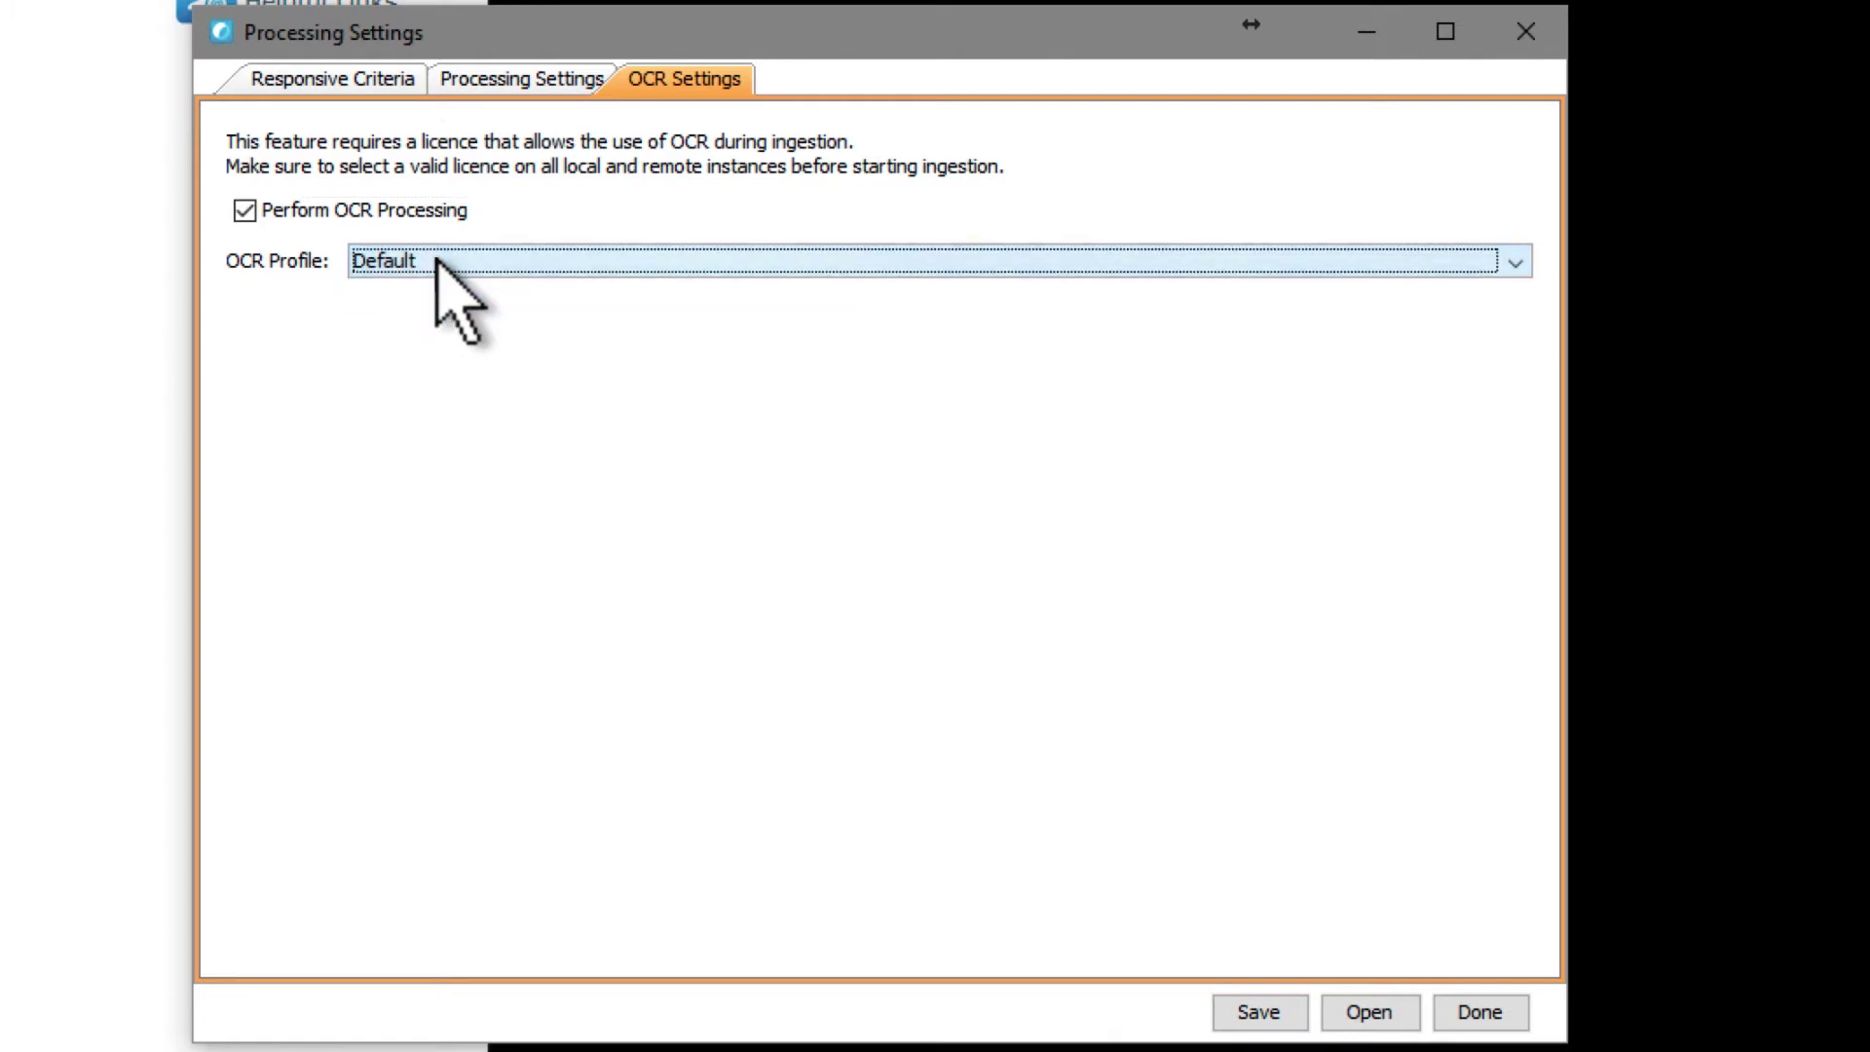
click(407, 211)
click(311, 78)
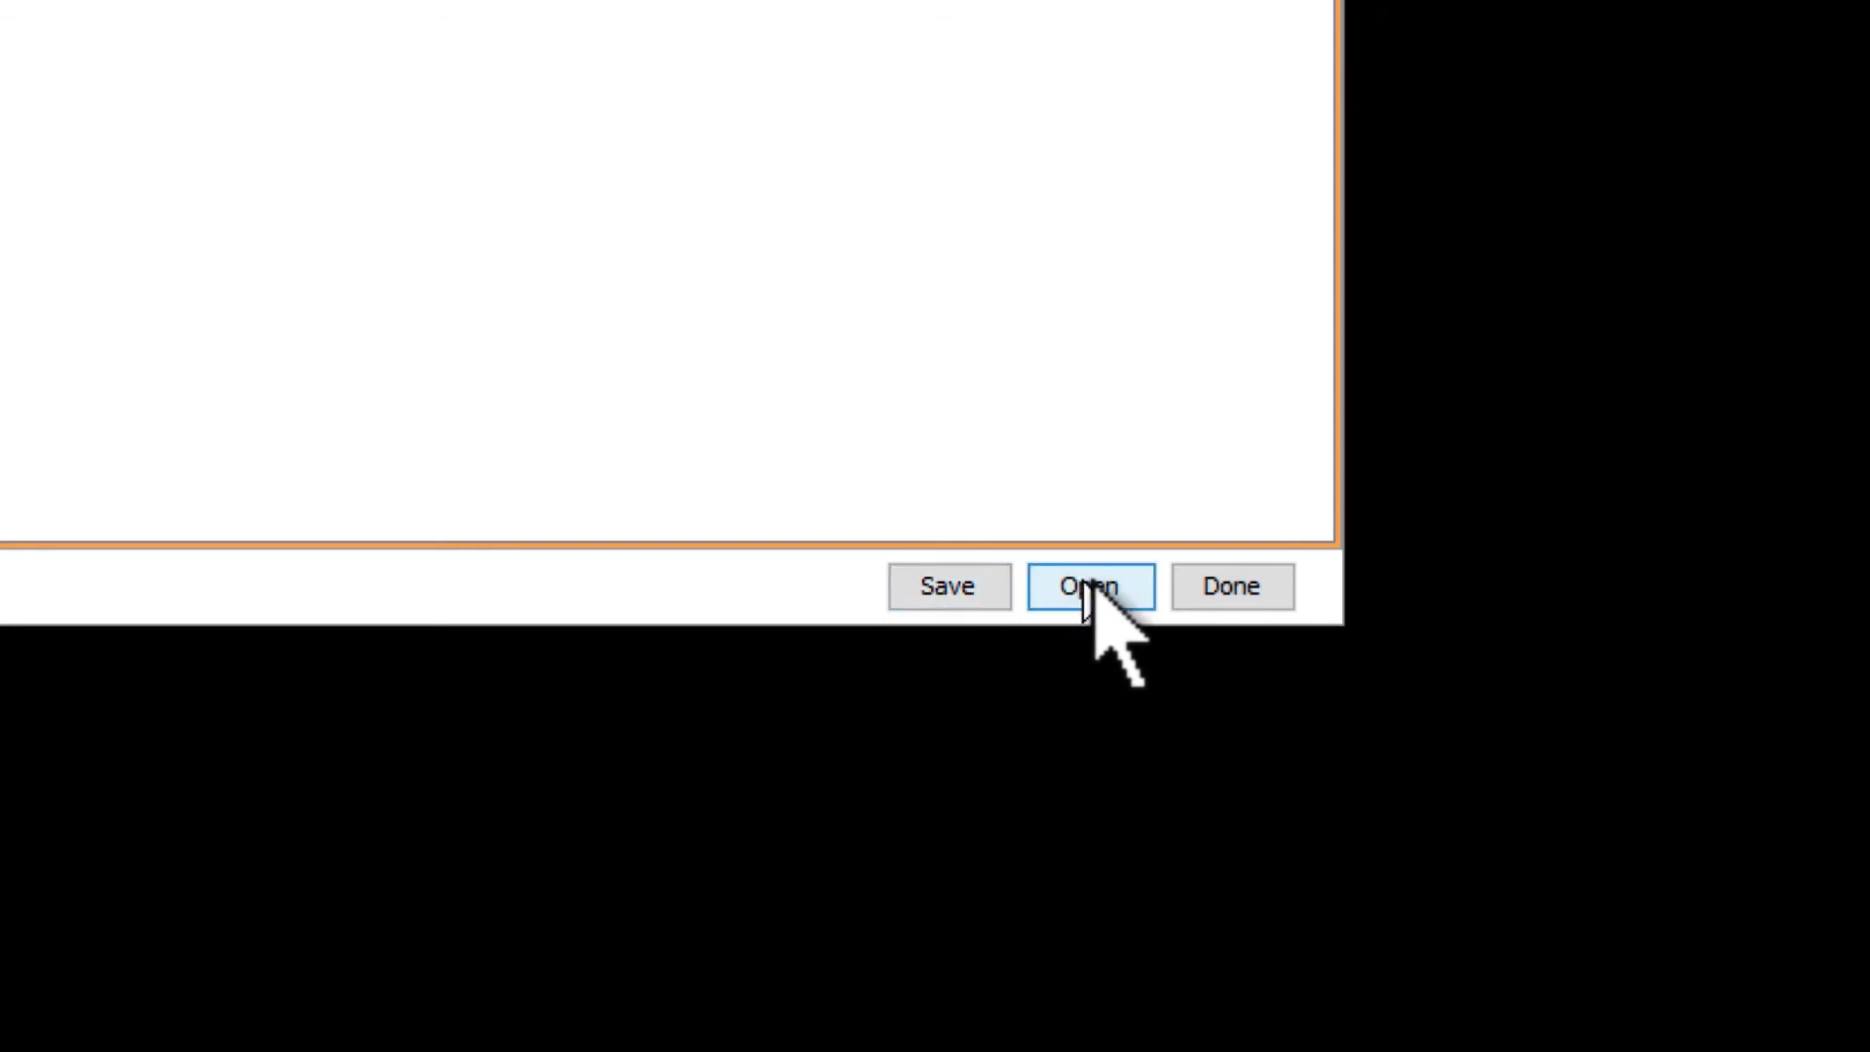
Step: Close Processing Settings with Done and move the Notepad script window up and to the right
click(1232, 586)
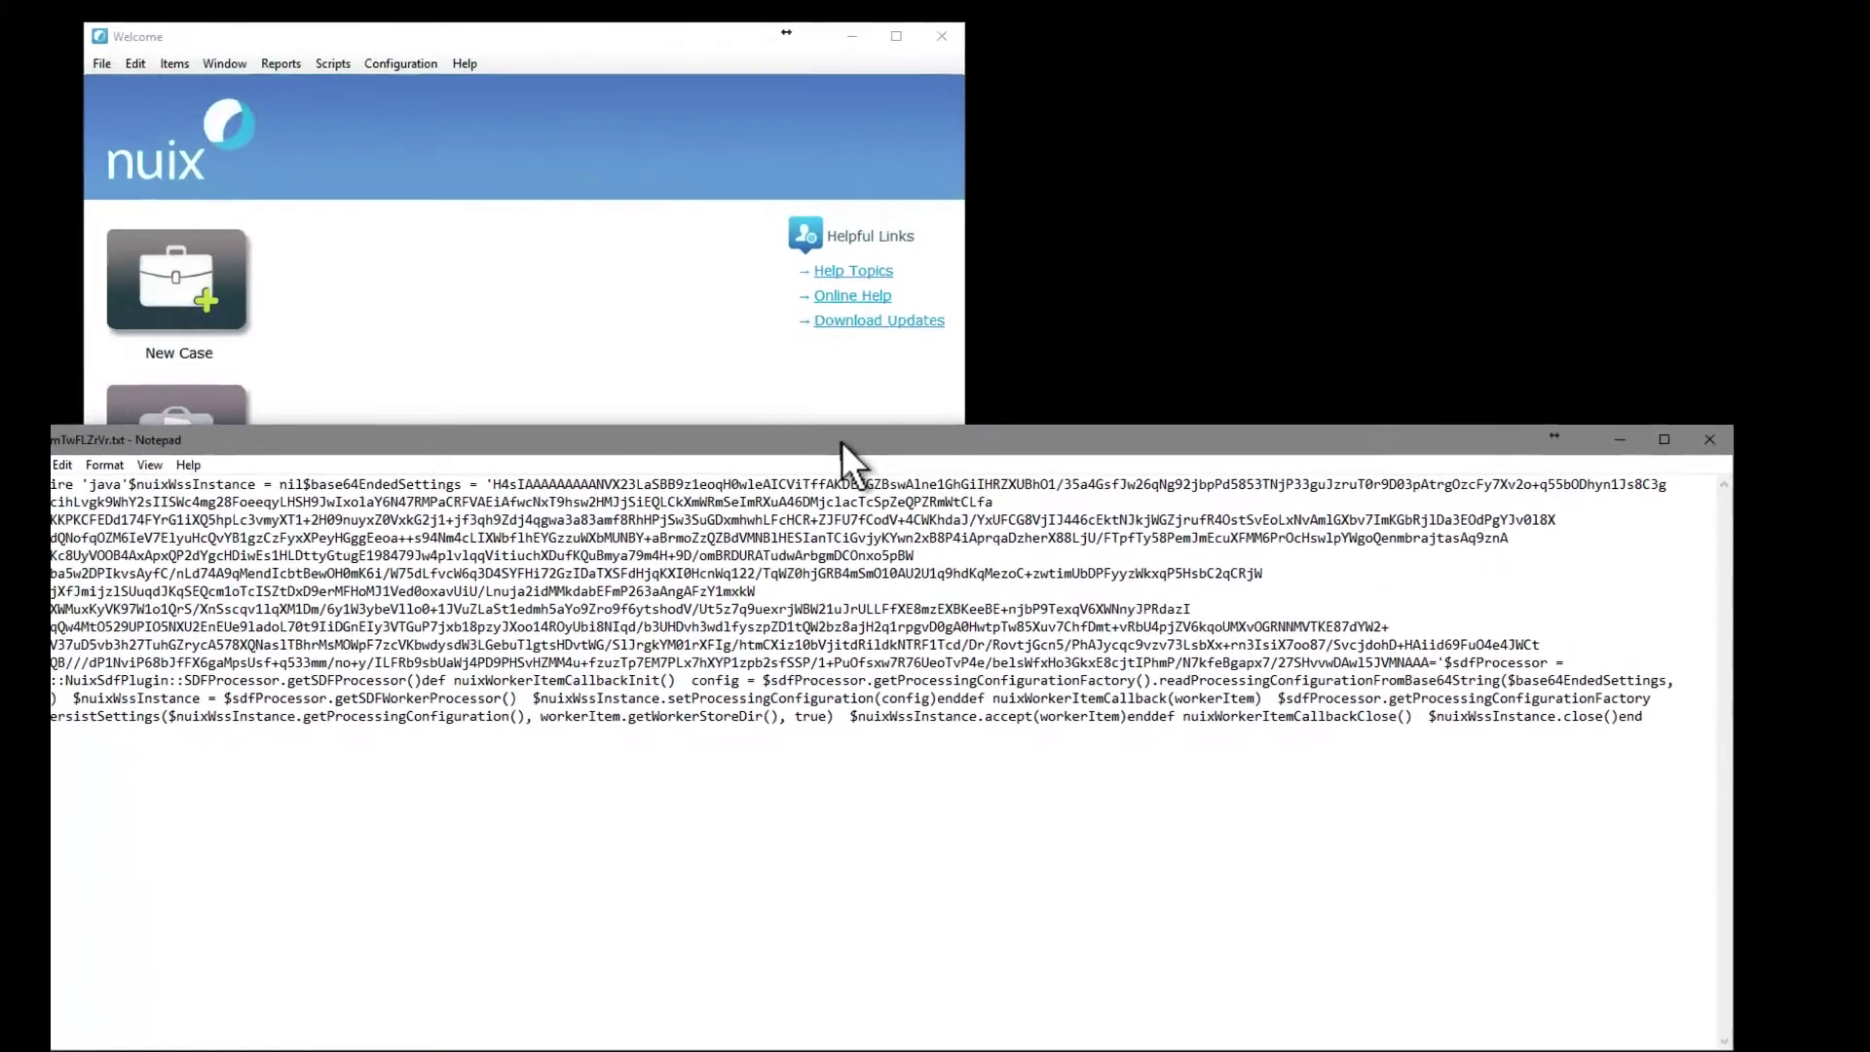
drag(841, 441, 917, 322)
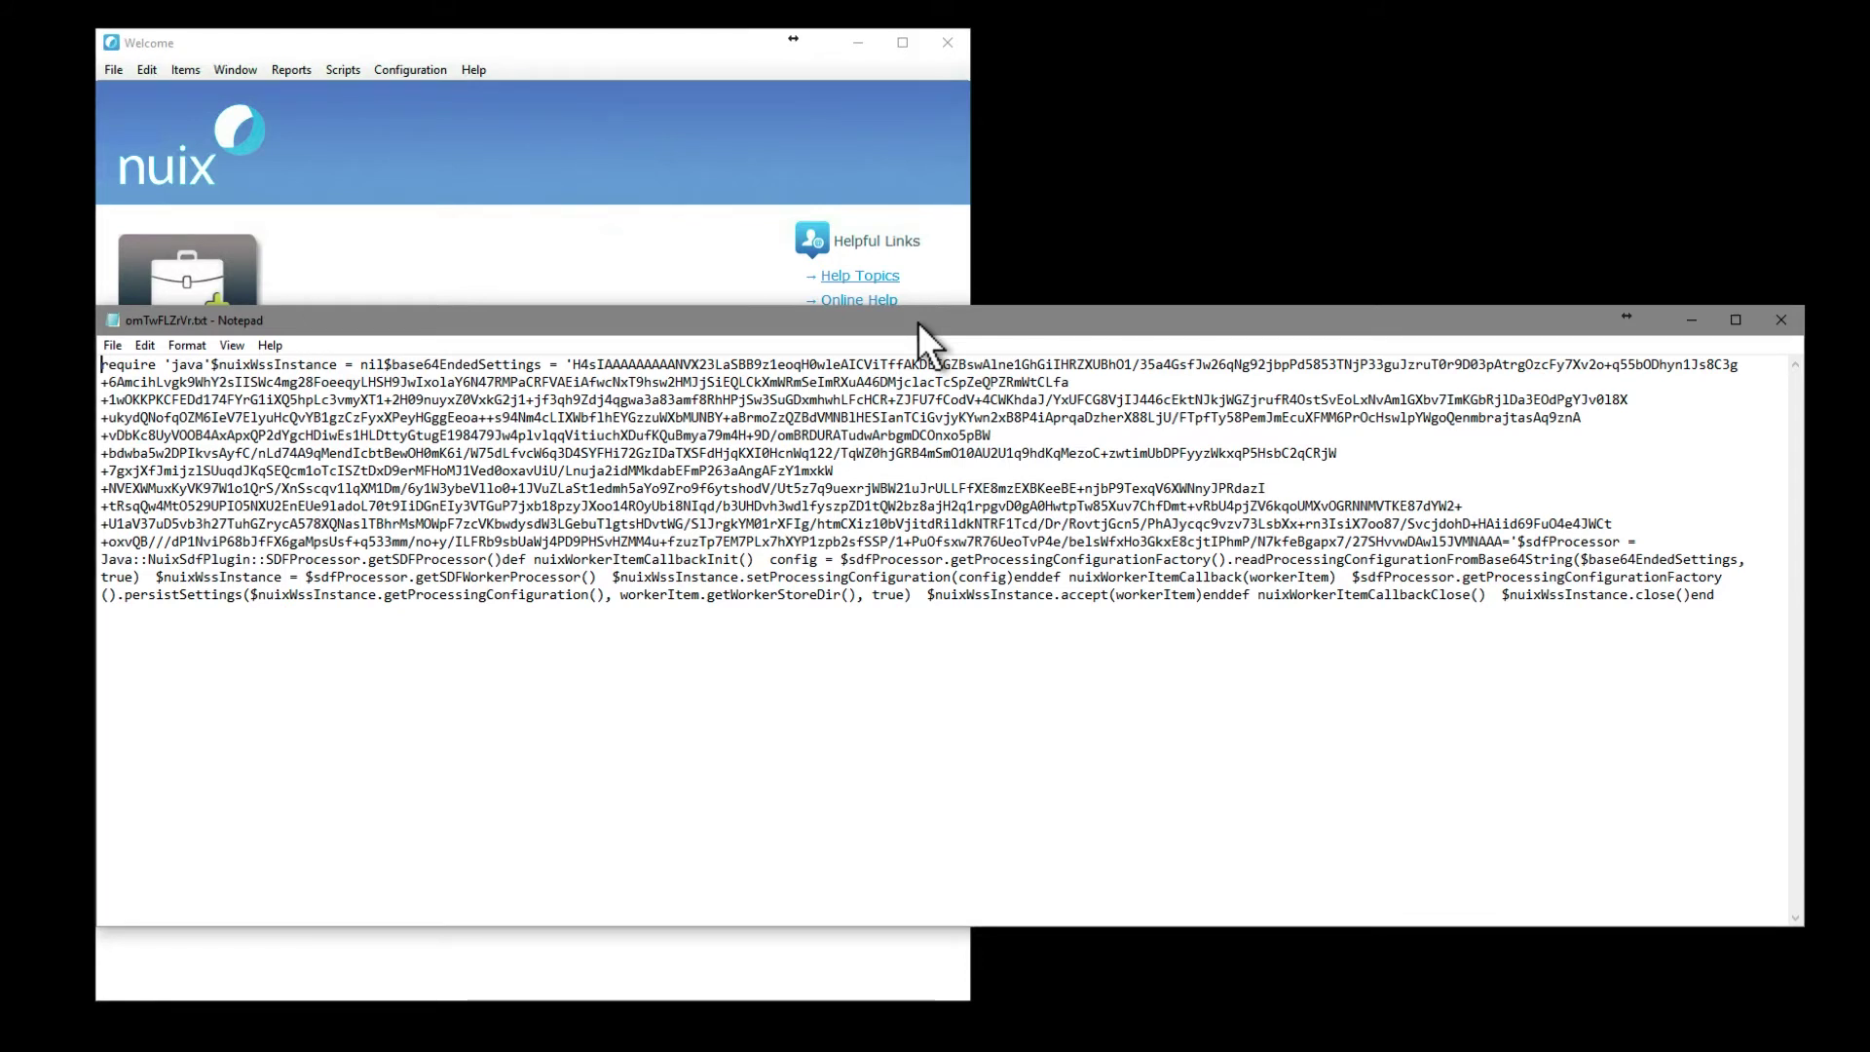
Step: Select all the generated worker script text in Notepad with Ctrl+A
key(ctrl+a)
Step: Create Case 1 as a Simple case at C:\ElasticCases\Case 1 and start a new evidence item
click(175, 290)
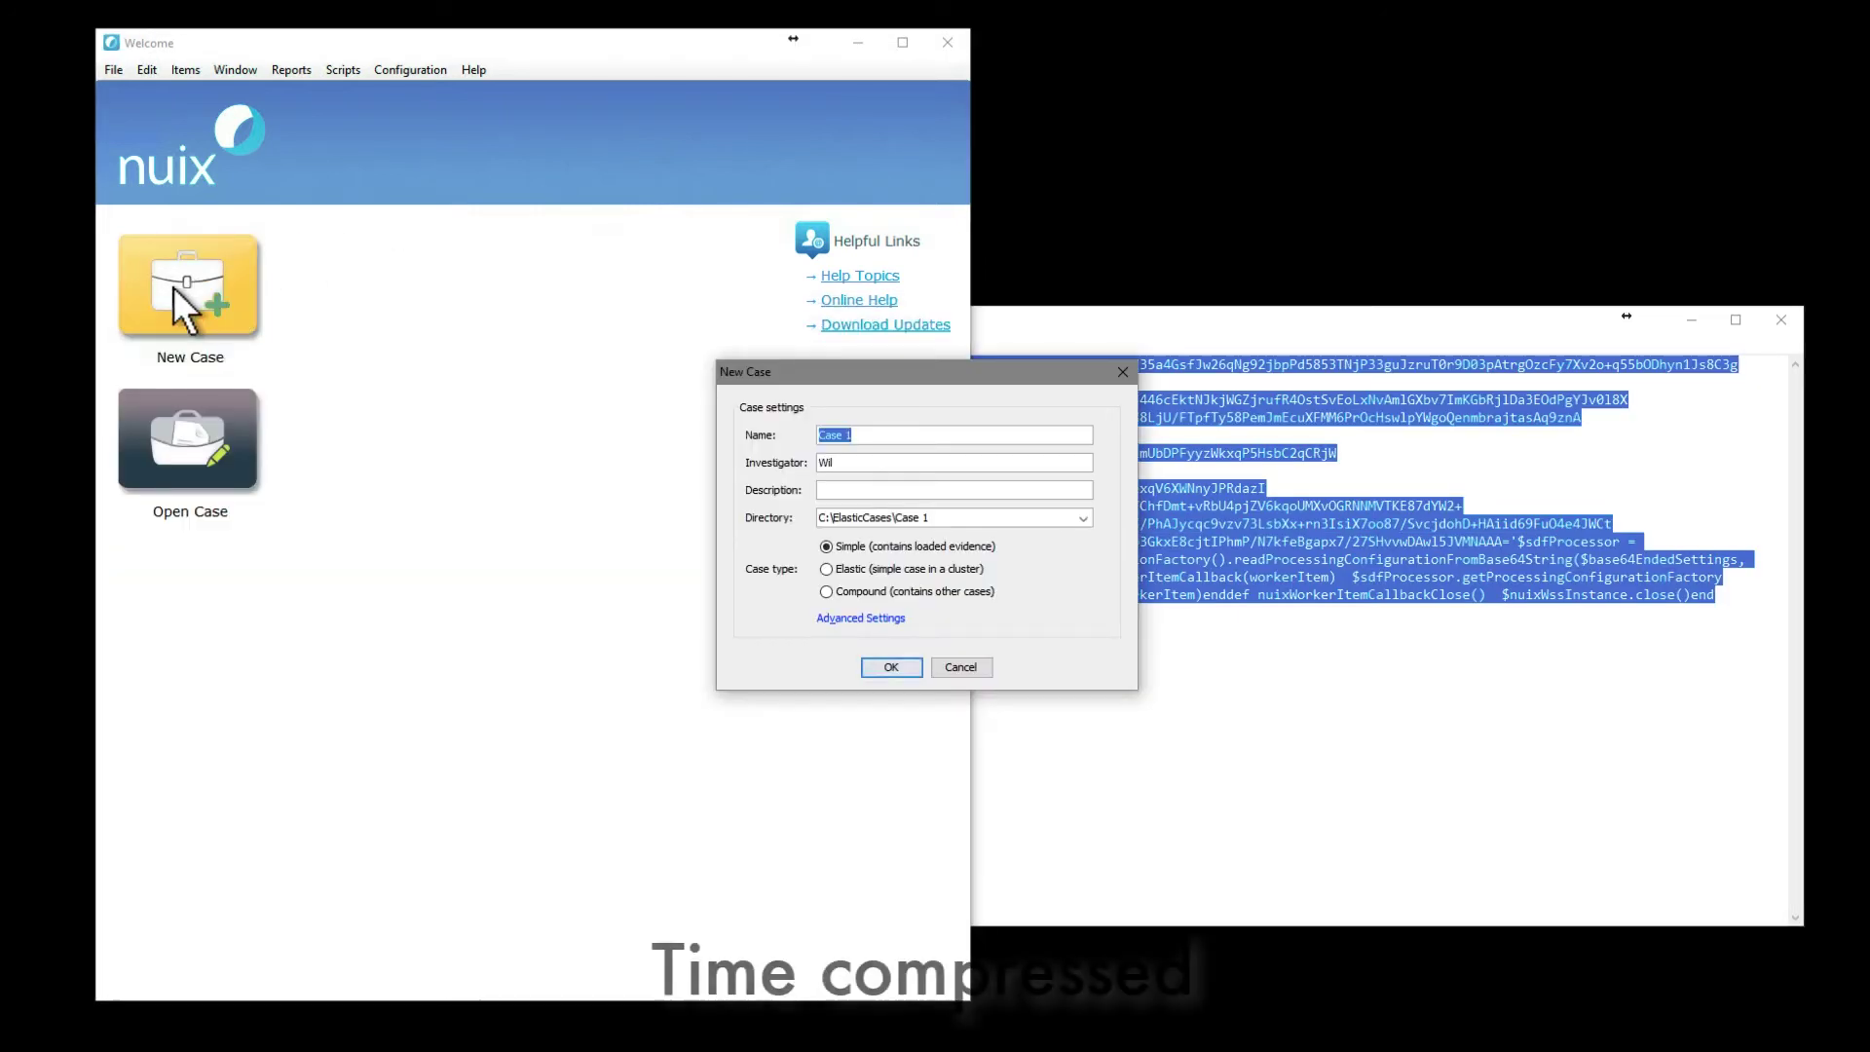
key(Return)
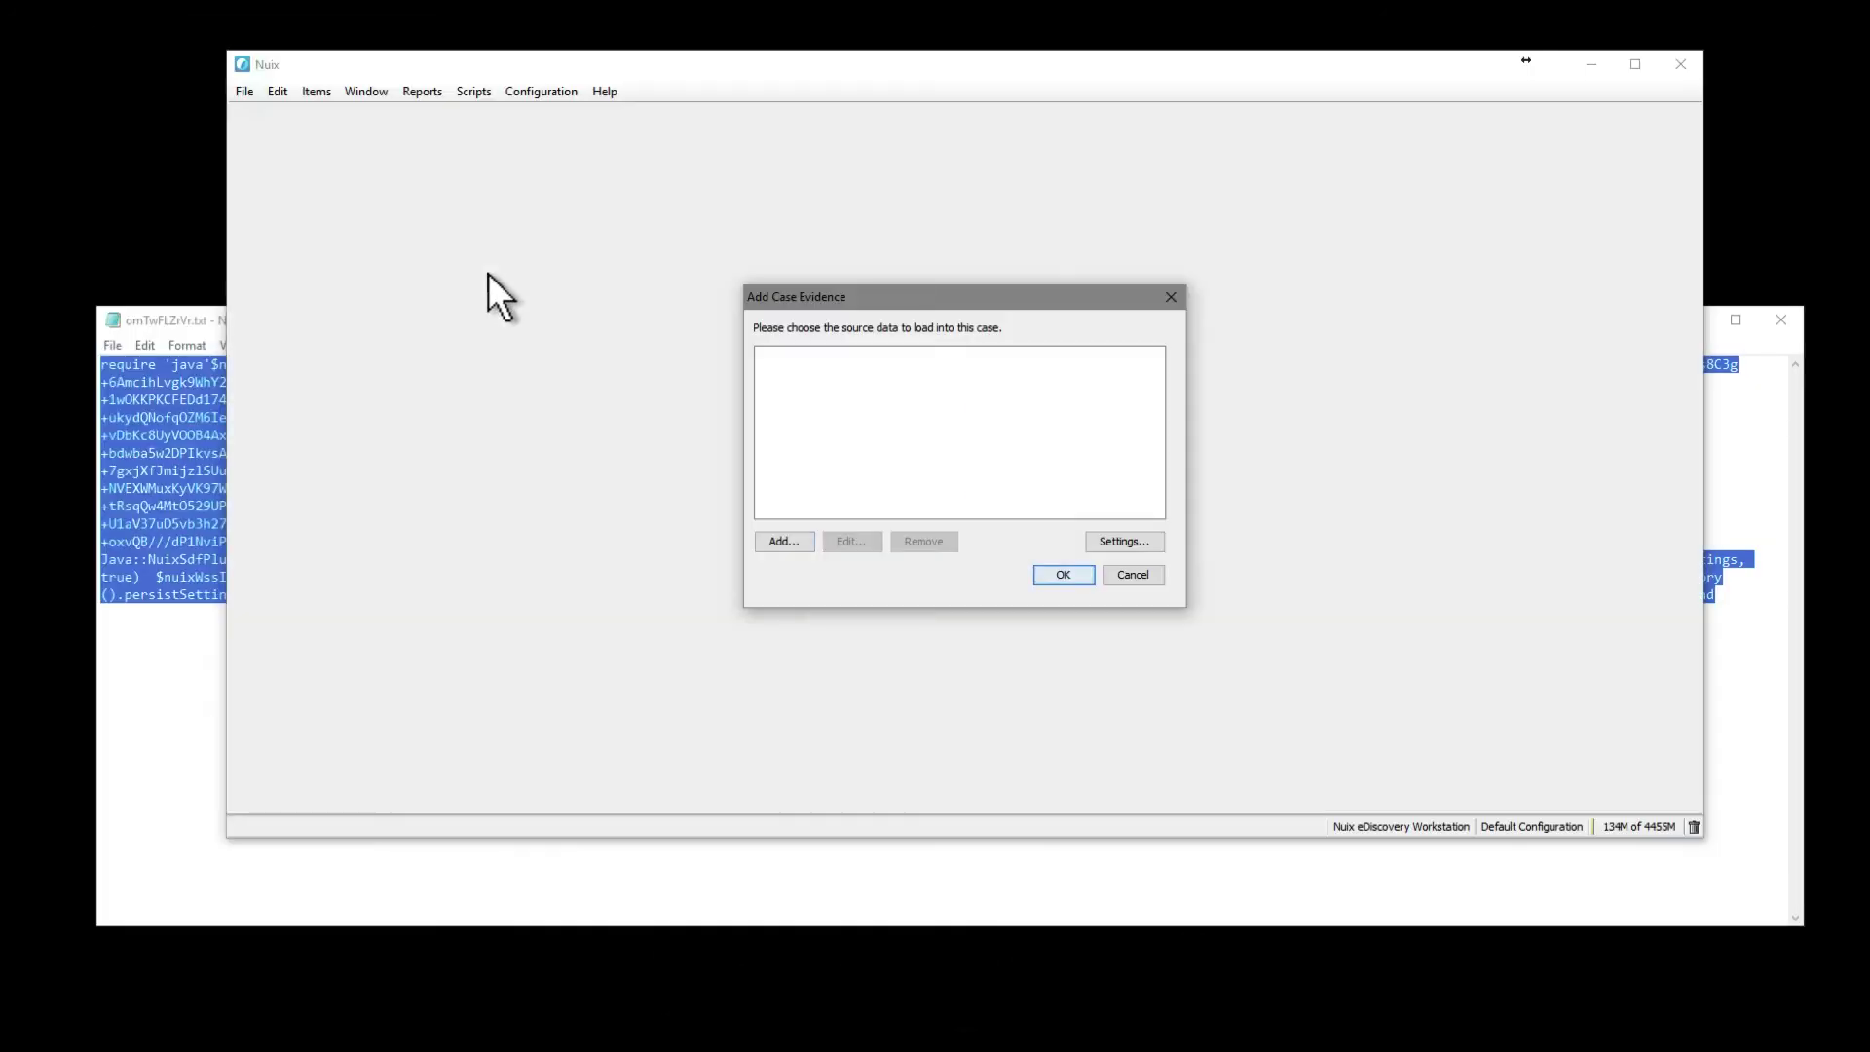
click(785, 542)
click(823, 567)
Step: Add three custodian folders as Evidence 1 and bring up the evidence processing settings
click(1112, 315)
click(1133, 358)
key(Escape)
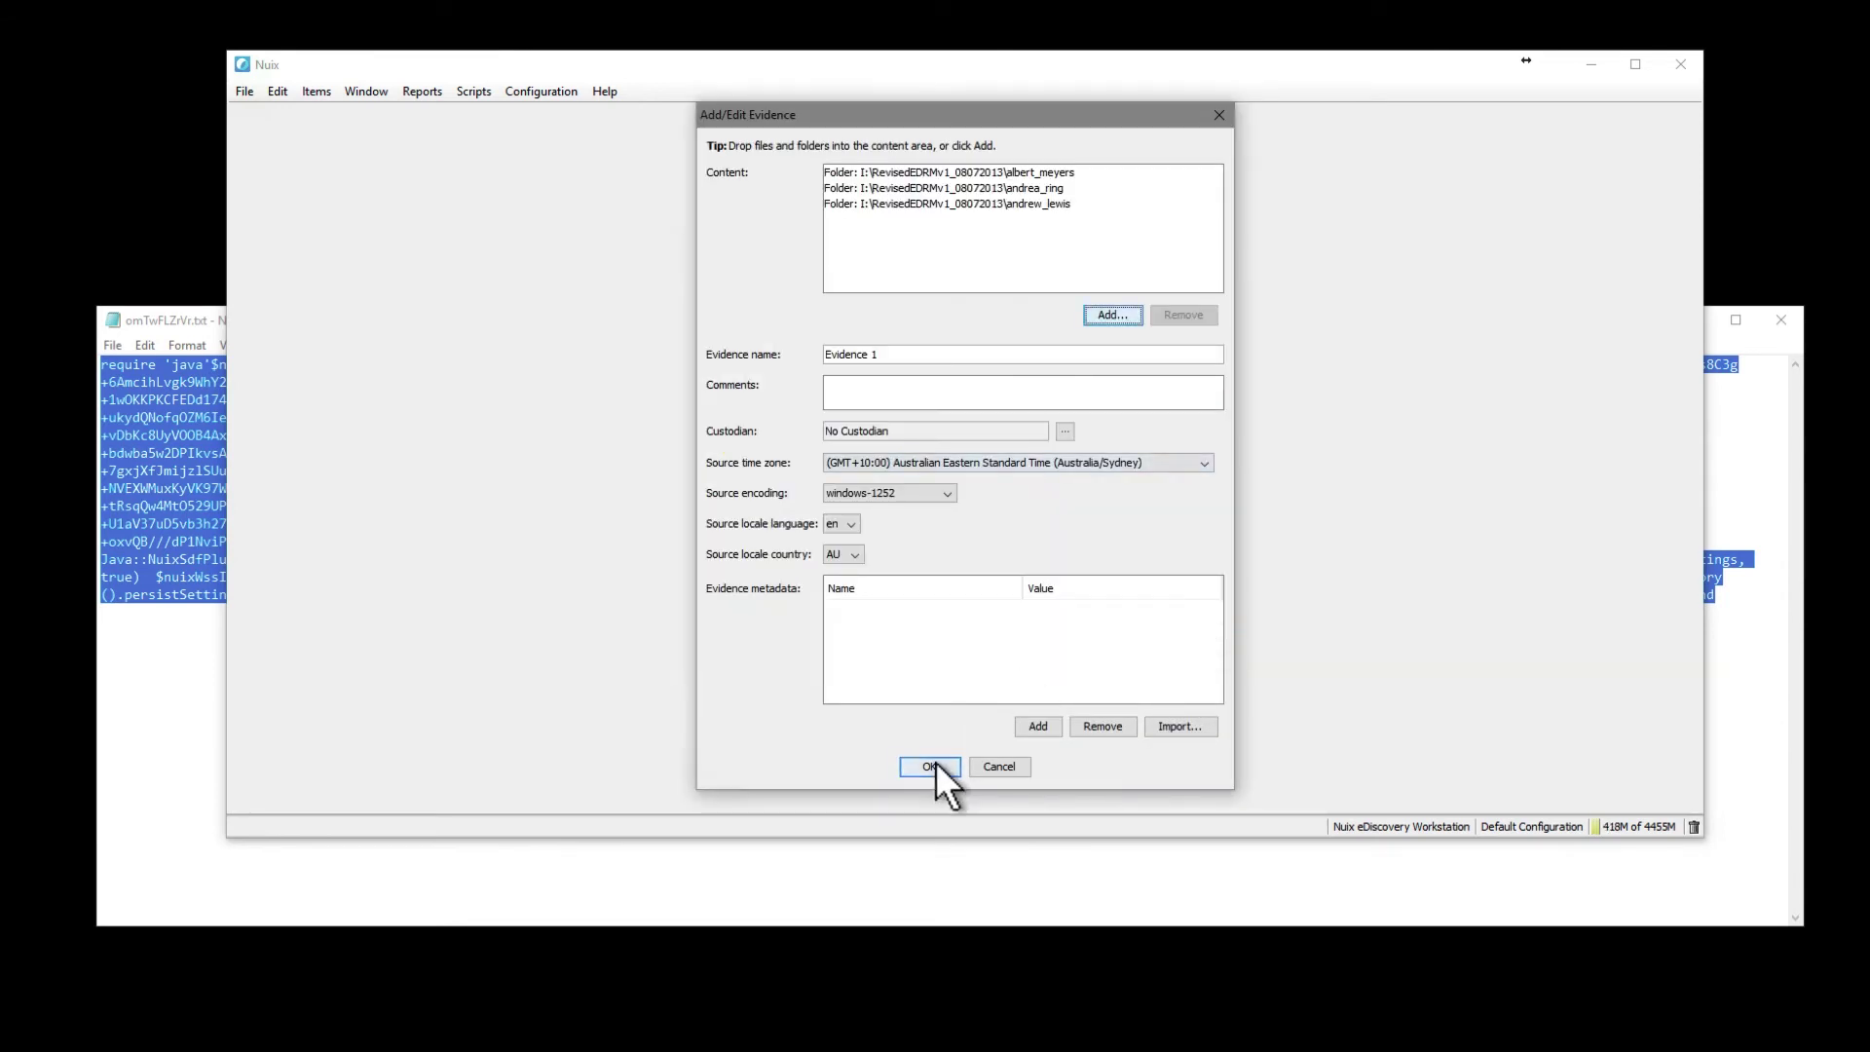
click(930, 765)
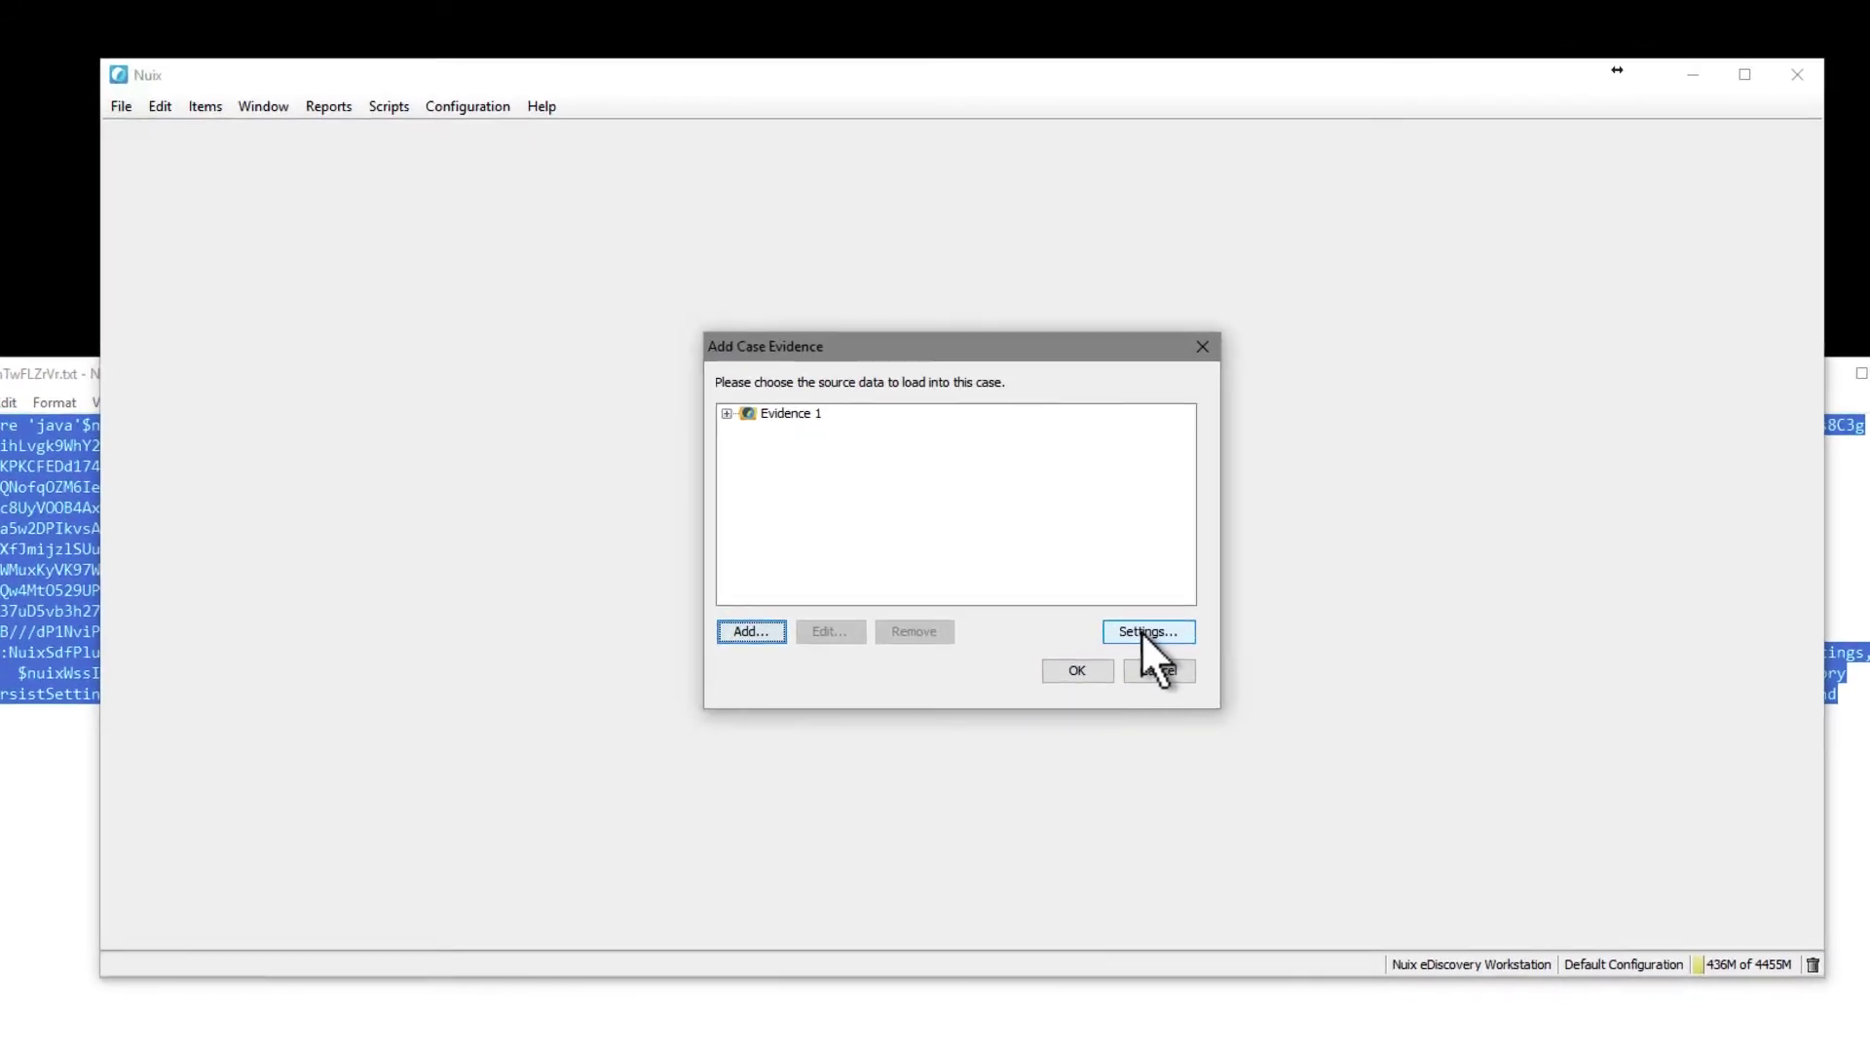
click(1127, 564)
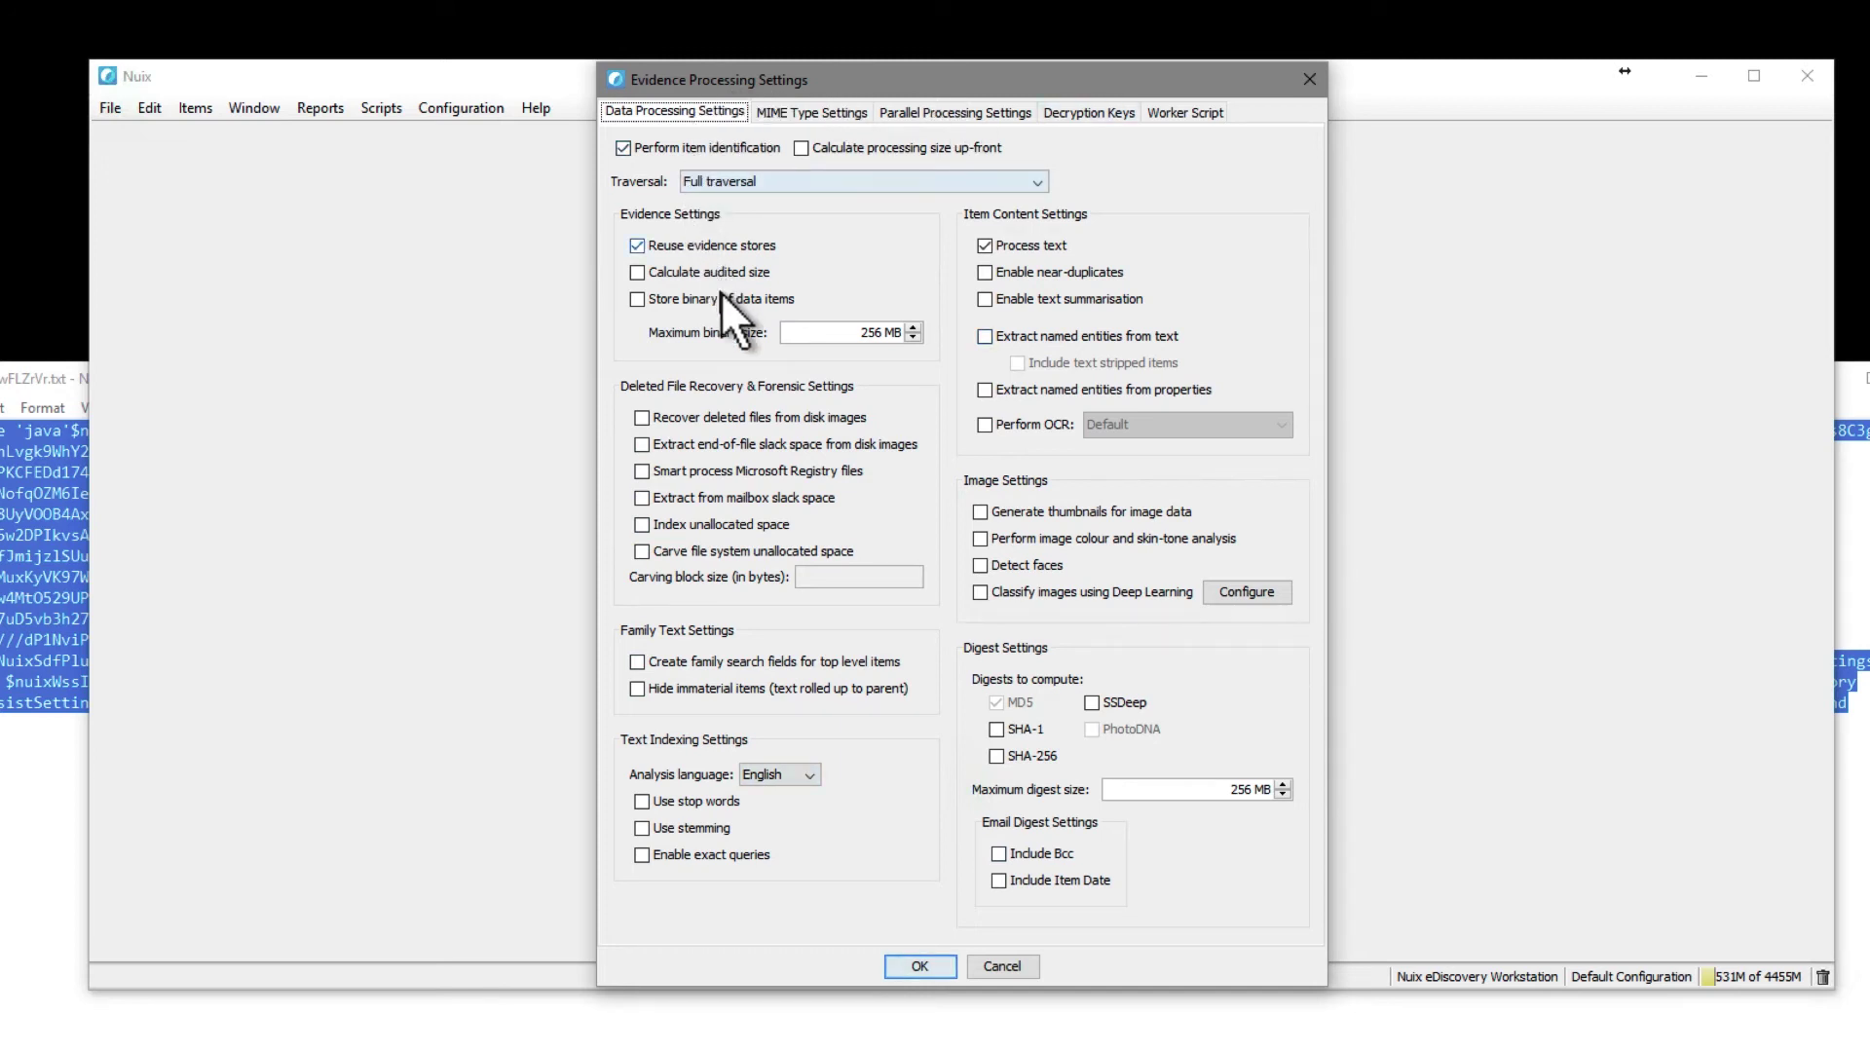
Step: Go through MIME Type Settings to the Worker Script tab of Evidence Processing Settings
click(826, 105)
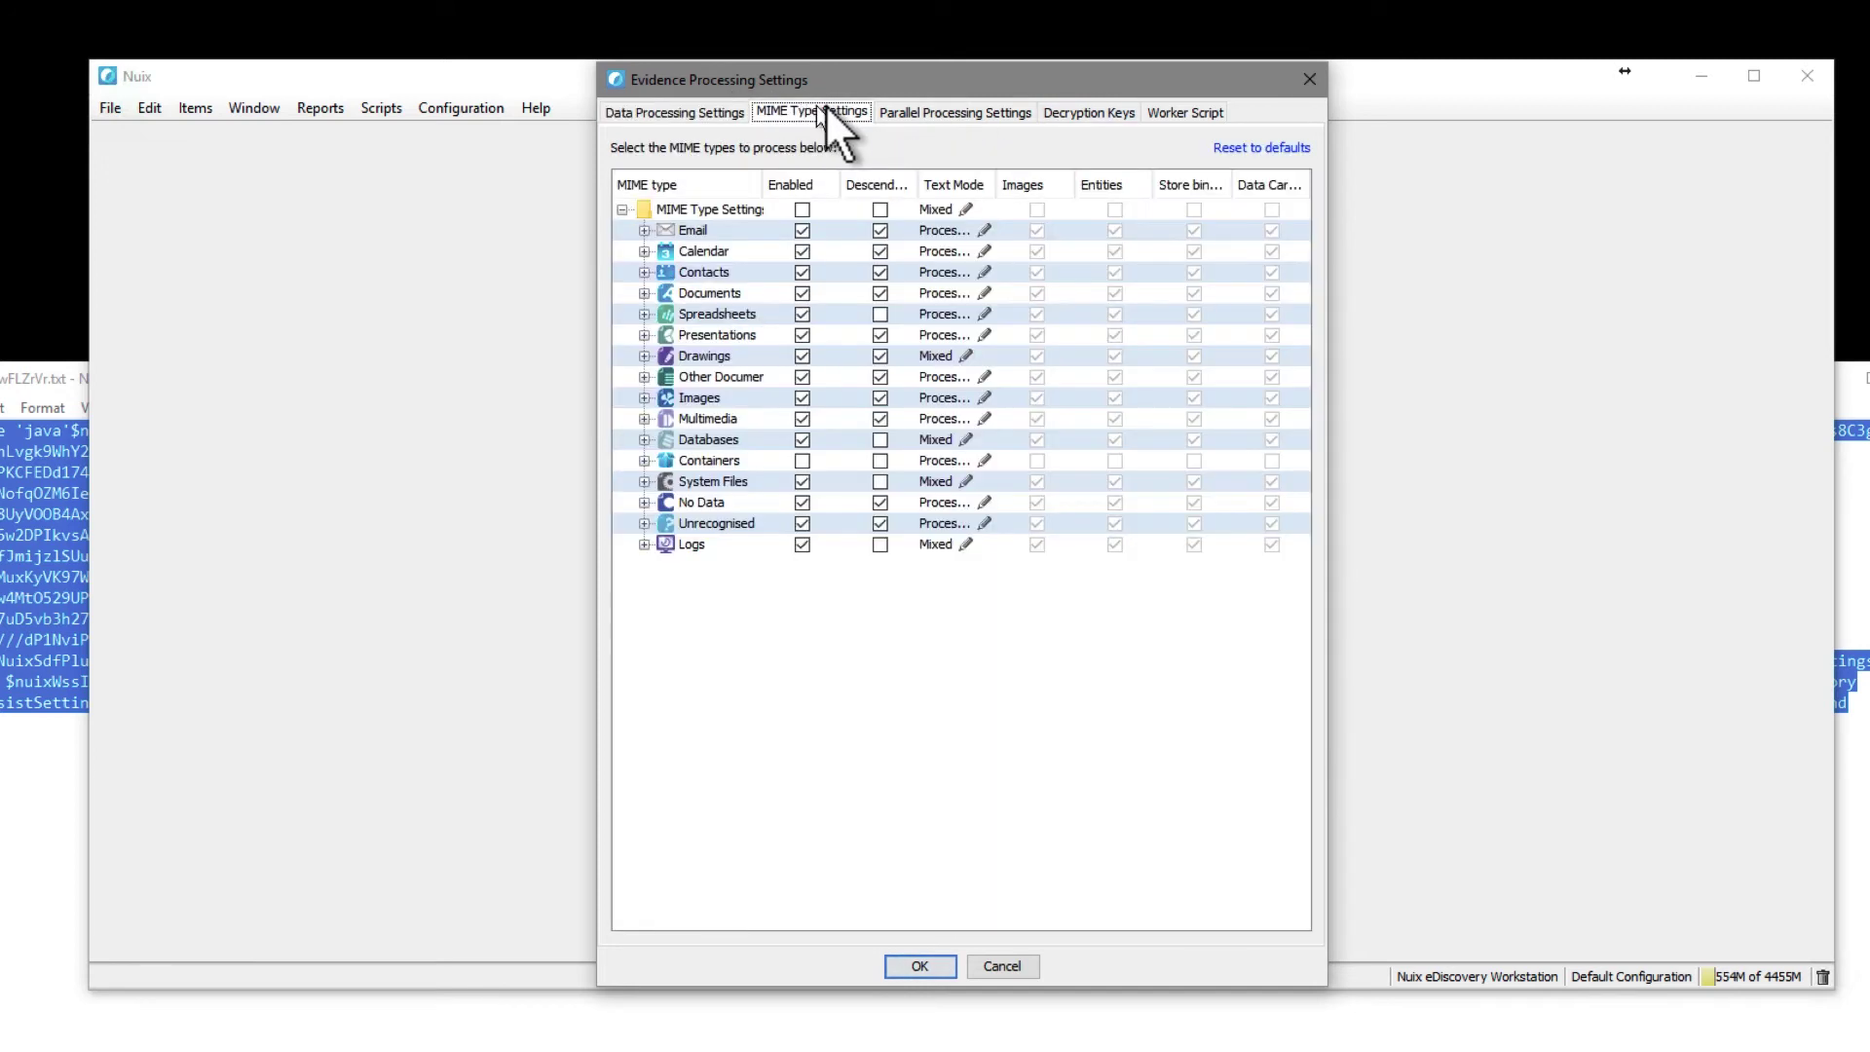
click(1183, 113)
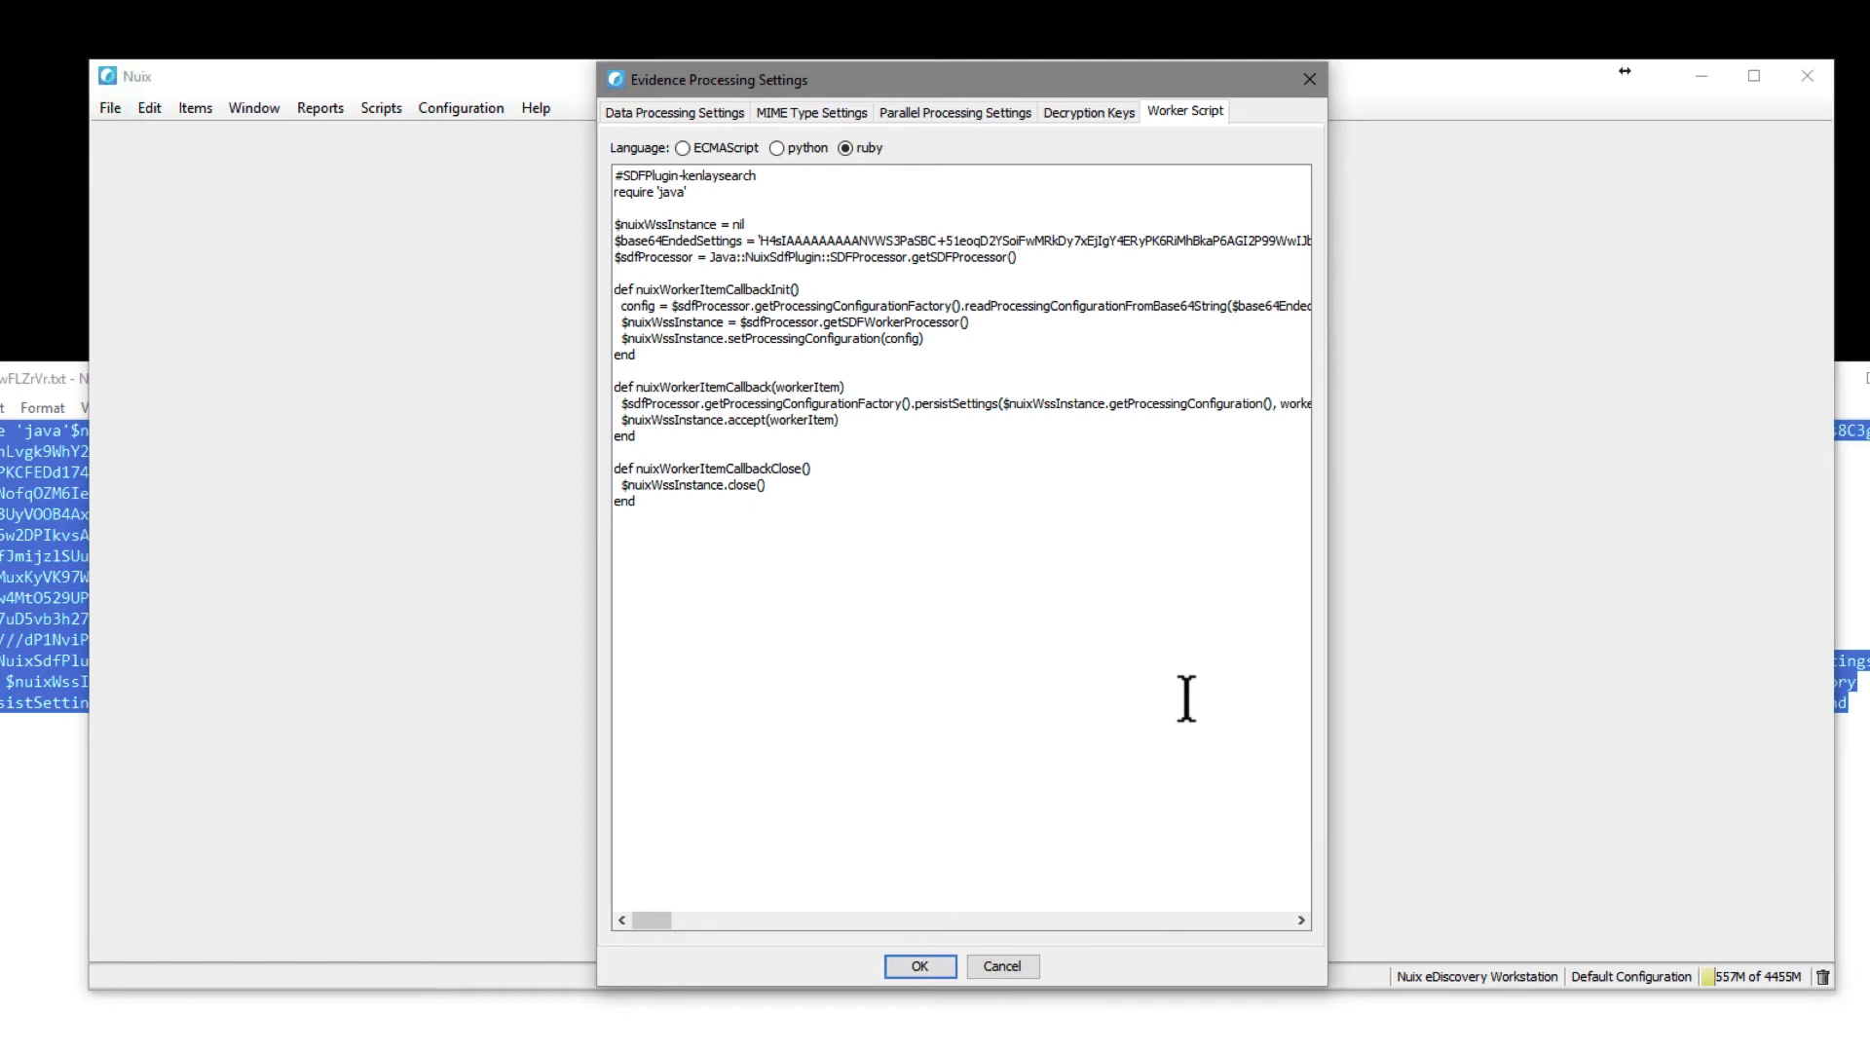
Step: Select all of the old worker script and delete it
key(ctrl+a)
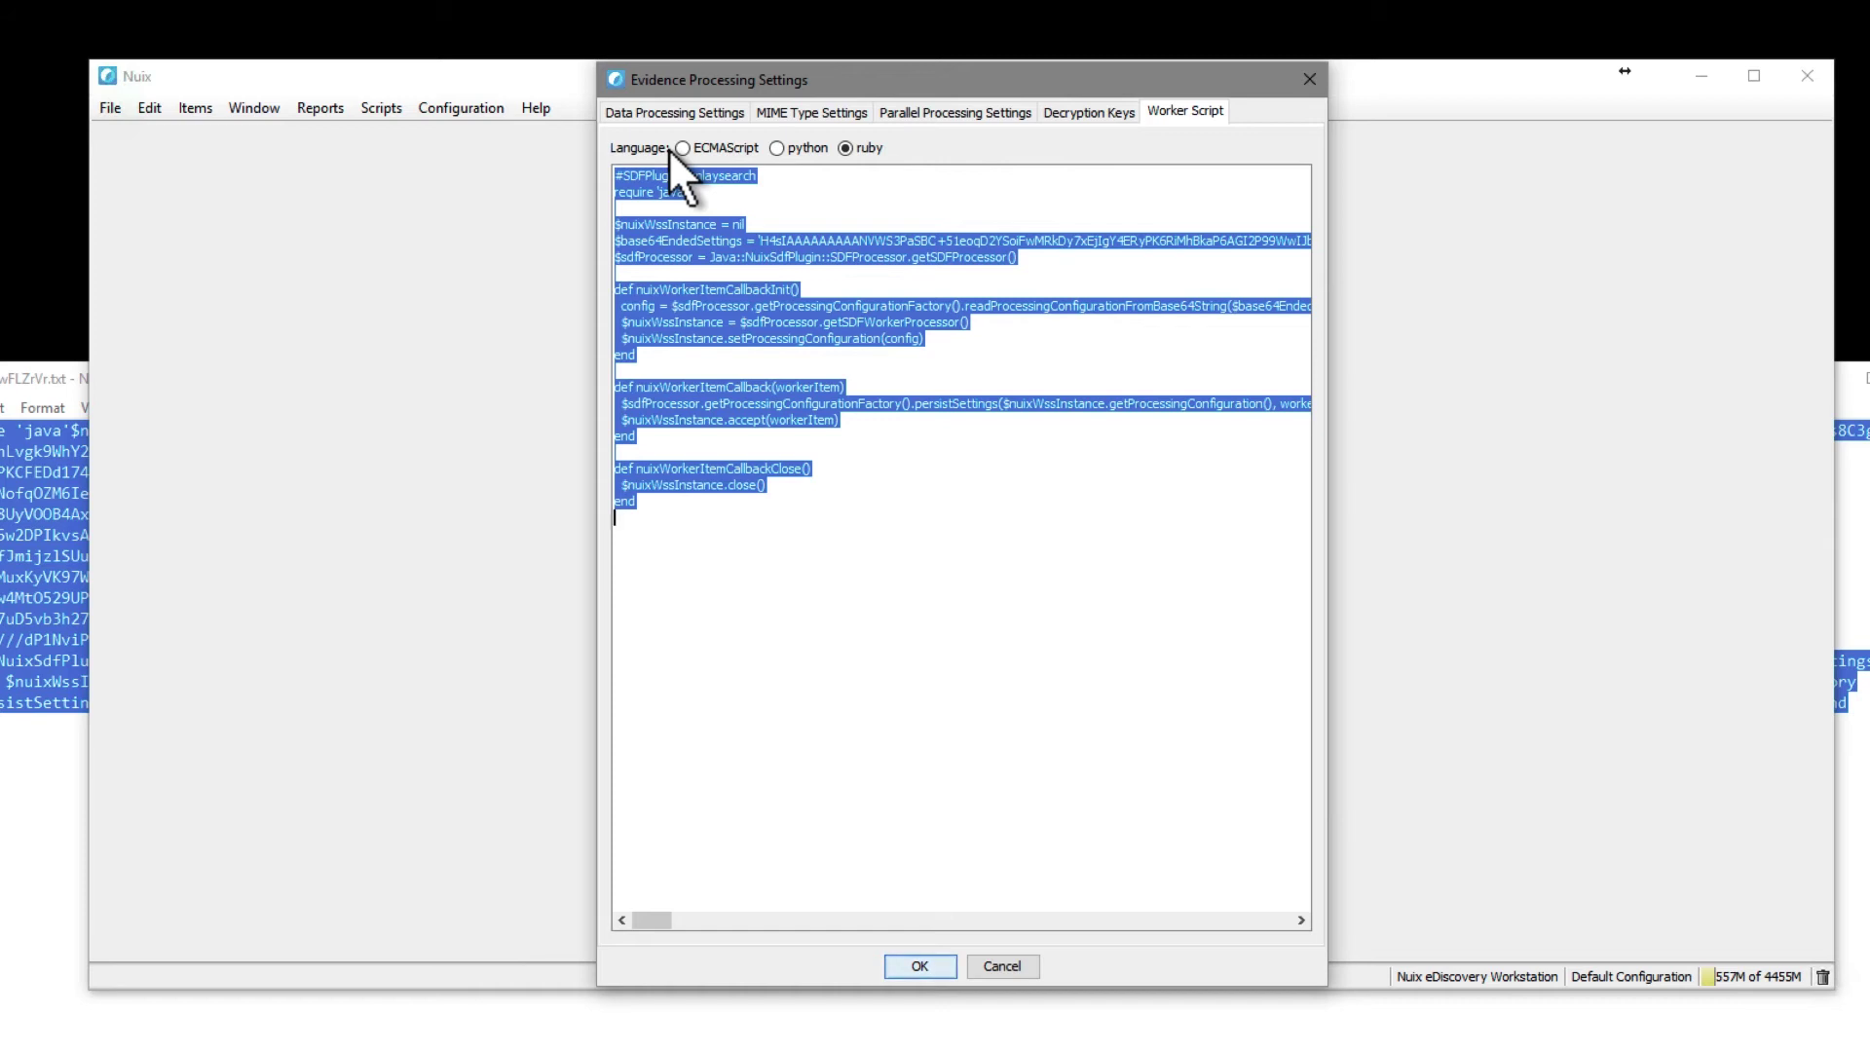
key(BackSpace)
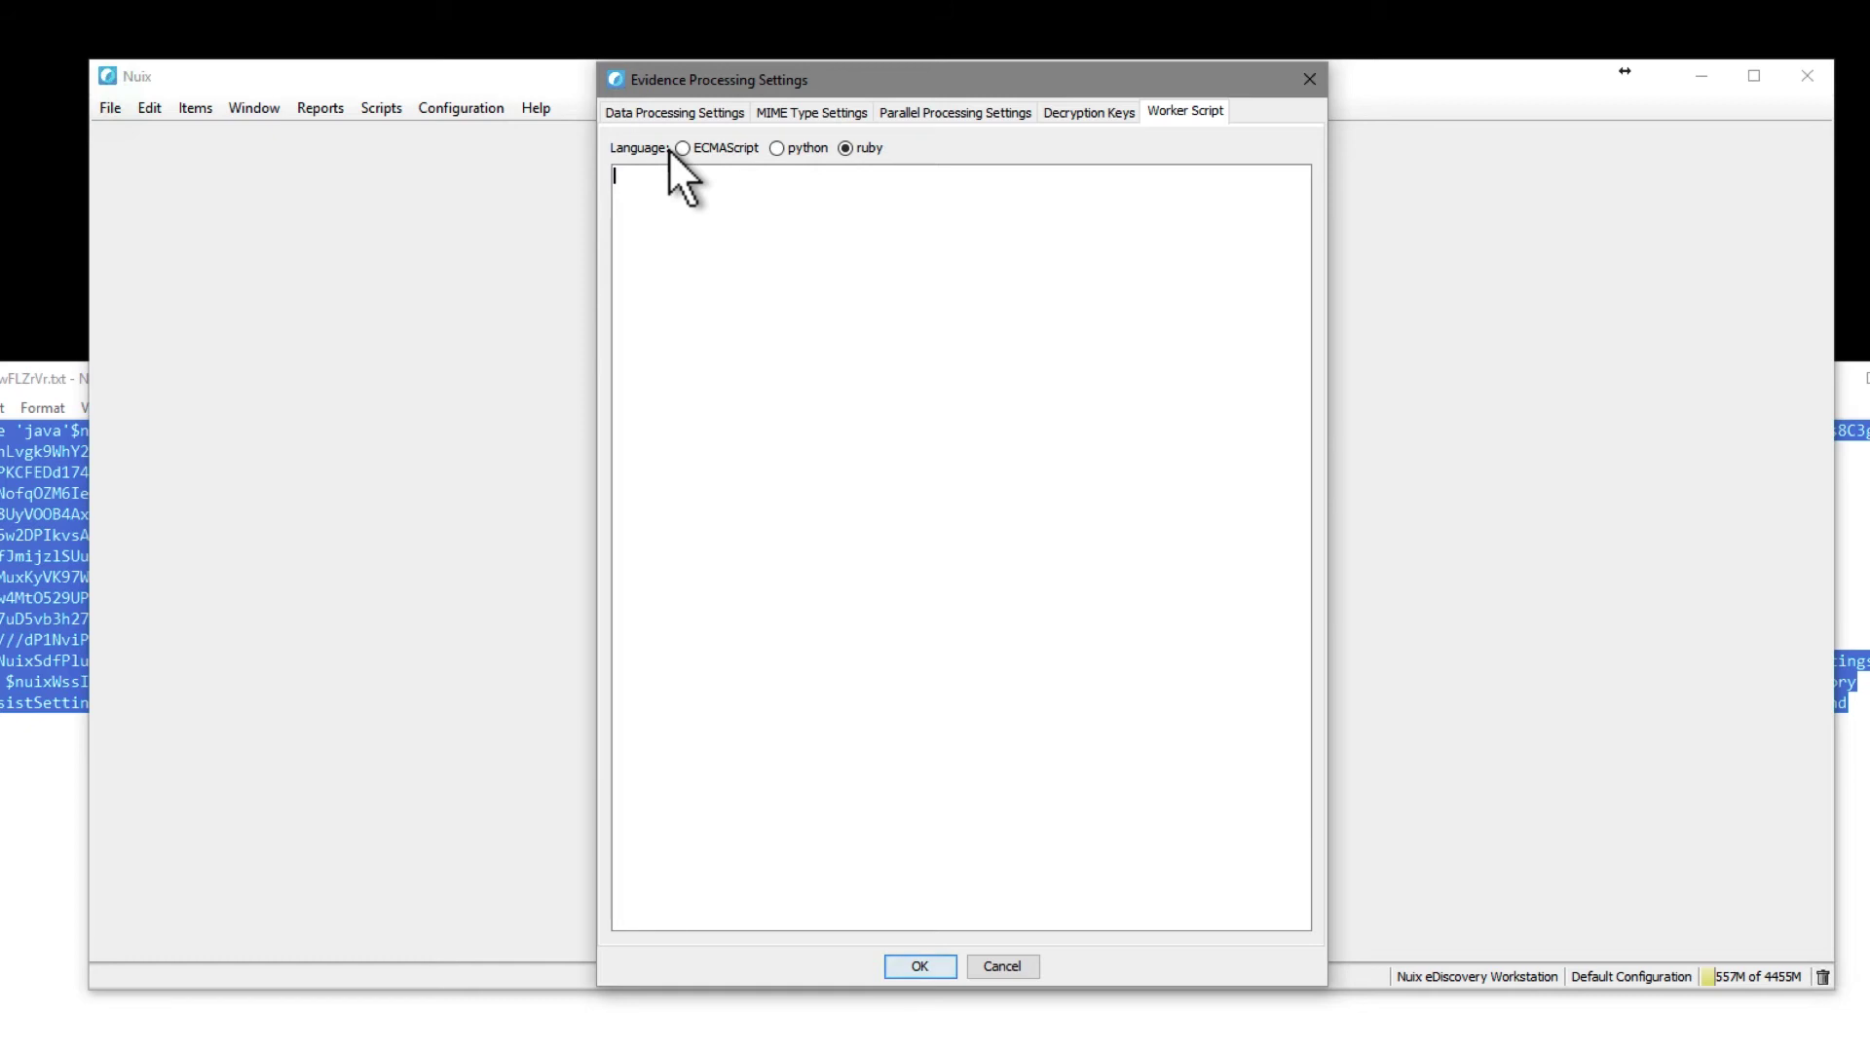
Step: Paste the SDF worker script, toggling the language to ECMAScript and back to ruby
key(ctrl+v)
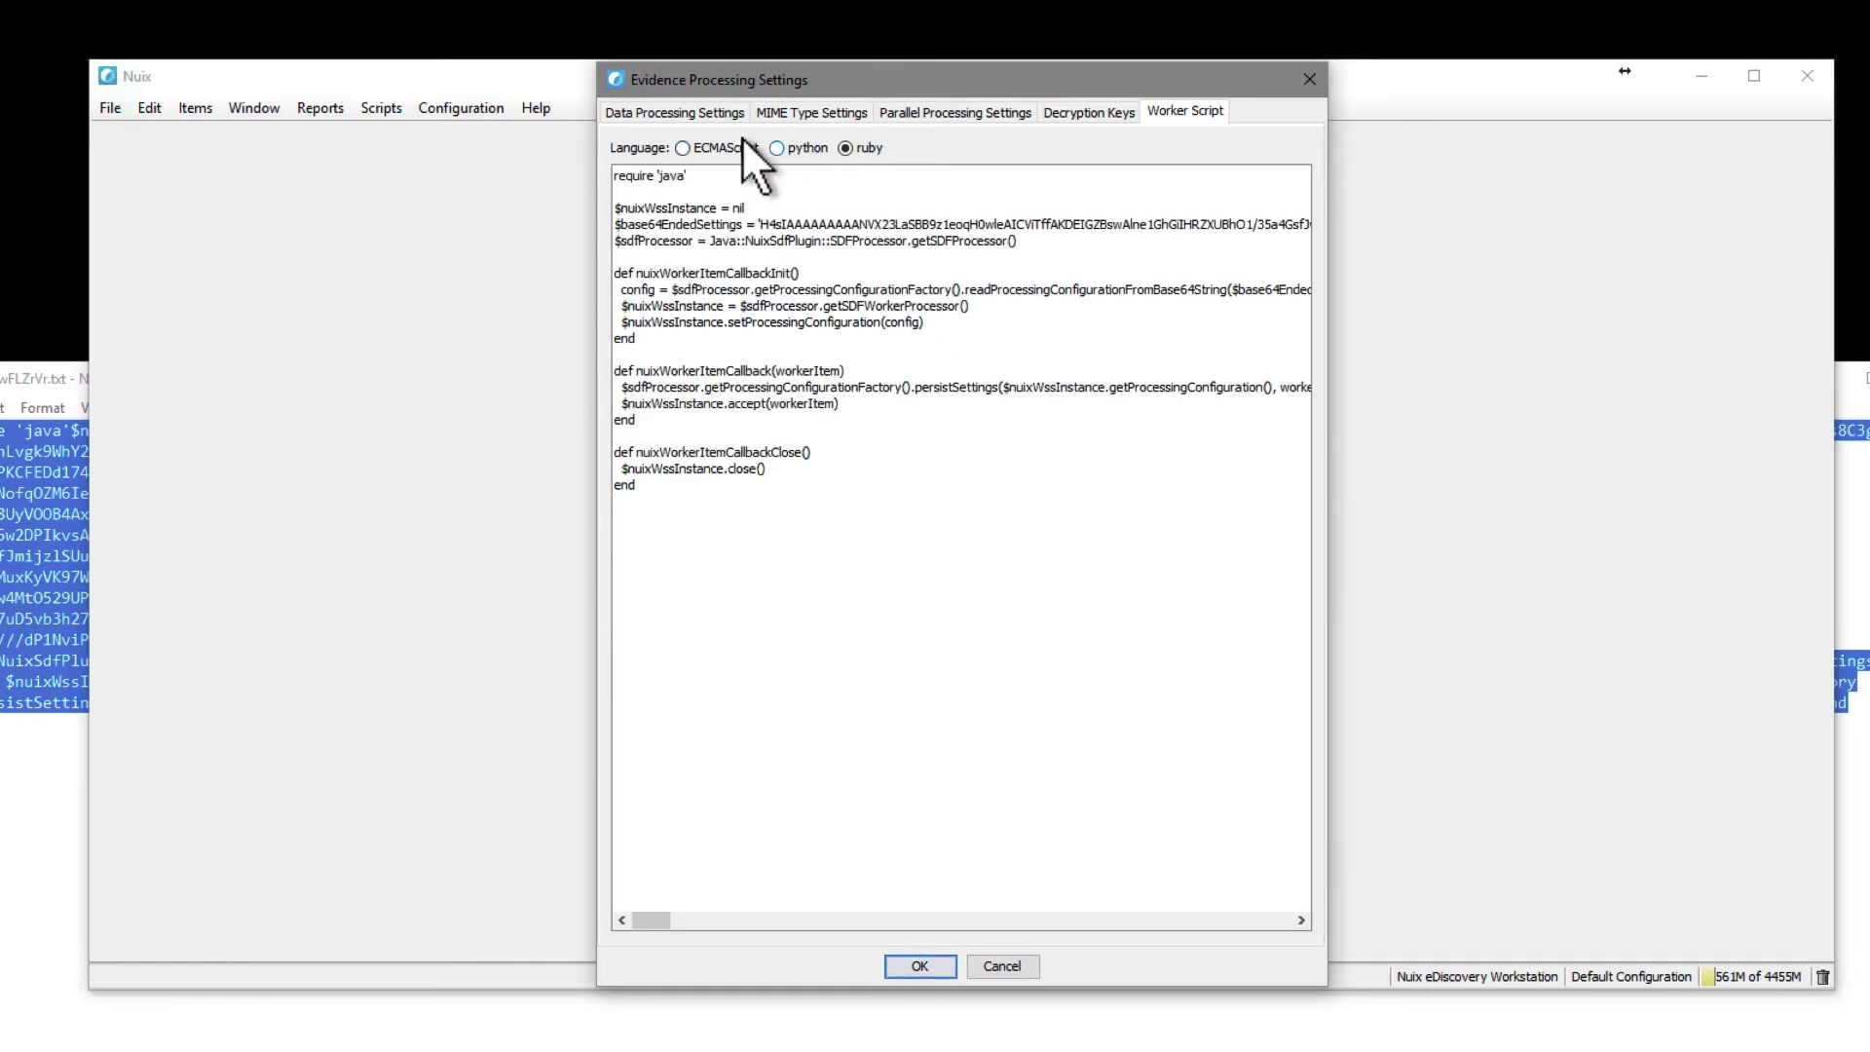
click(685, 146)
click(855, 150)
Step: Add a 'sdfplugin-kenlaysearch' comment line above the script's first line
click(616, 176)
key(Return)
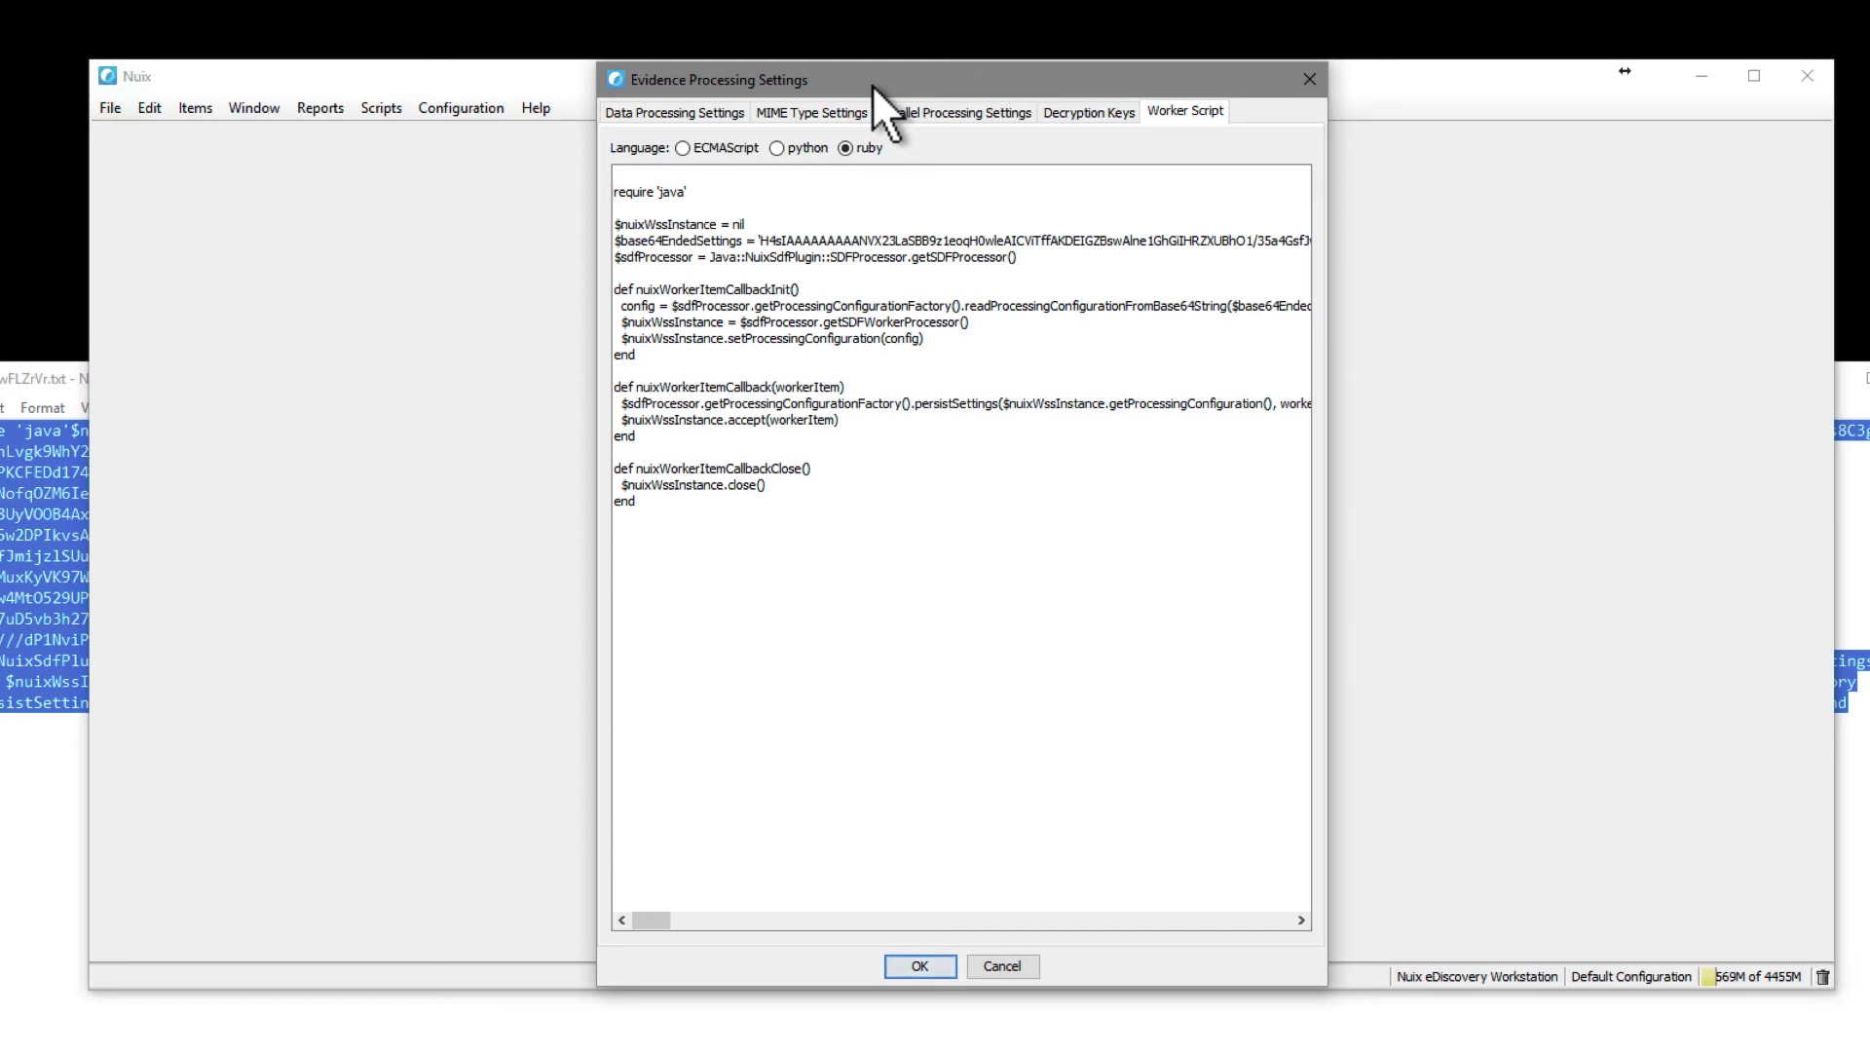
text(sdfplugin-kenlaysearch)
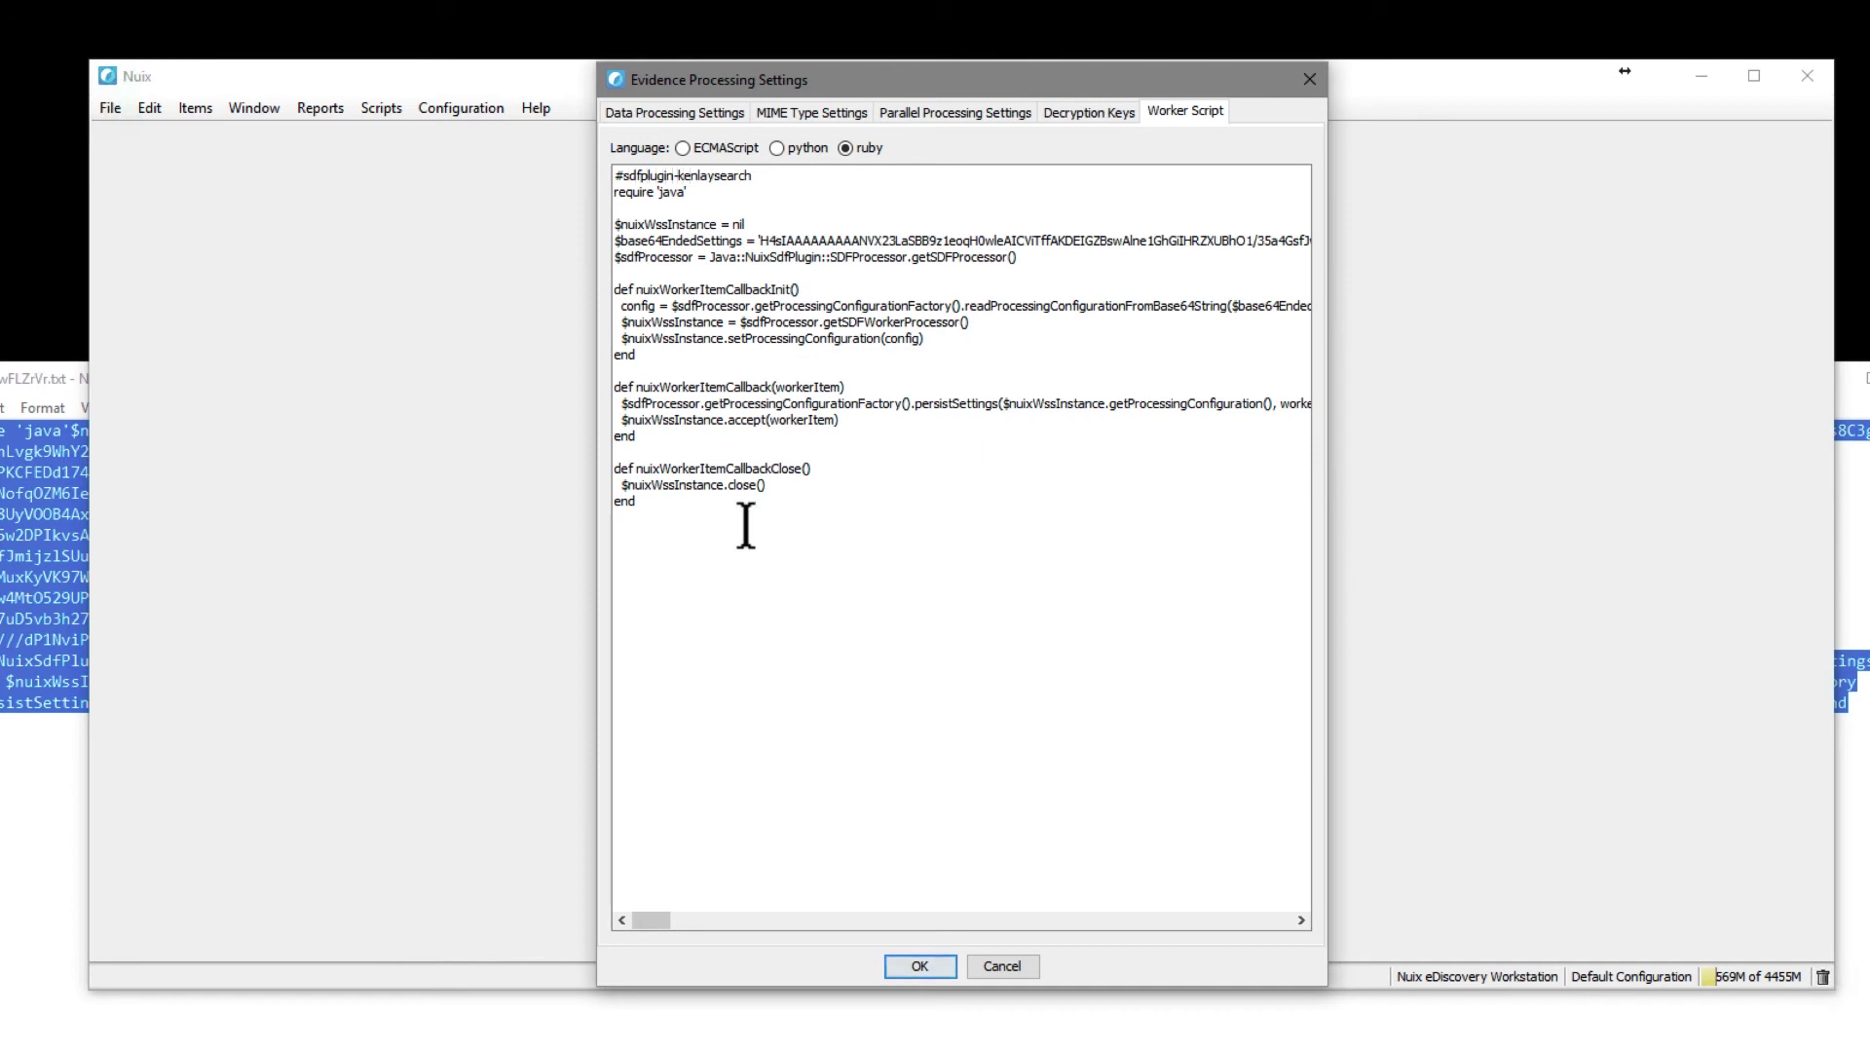
Step: Review the worker script, accept the processing settings and pre-filter, and start processing
click(40, 376)
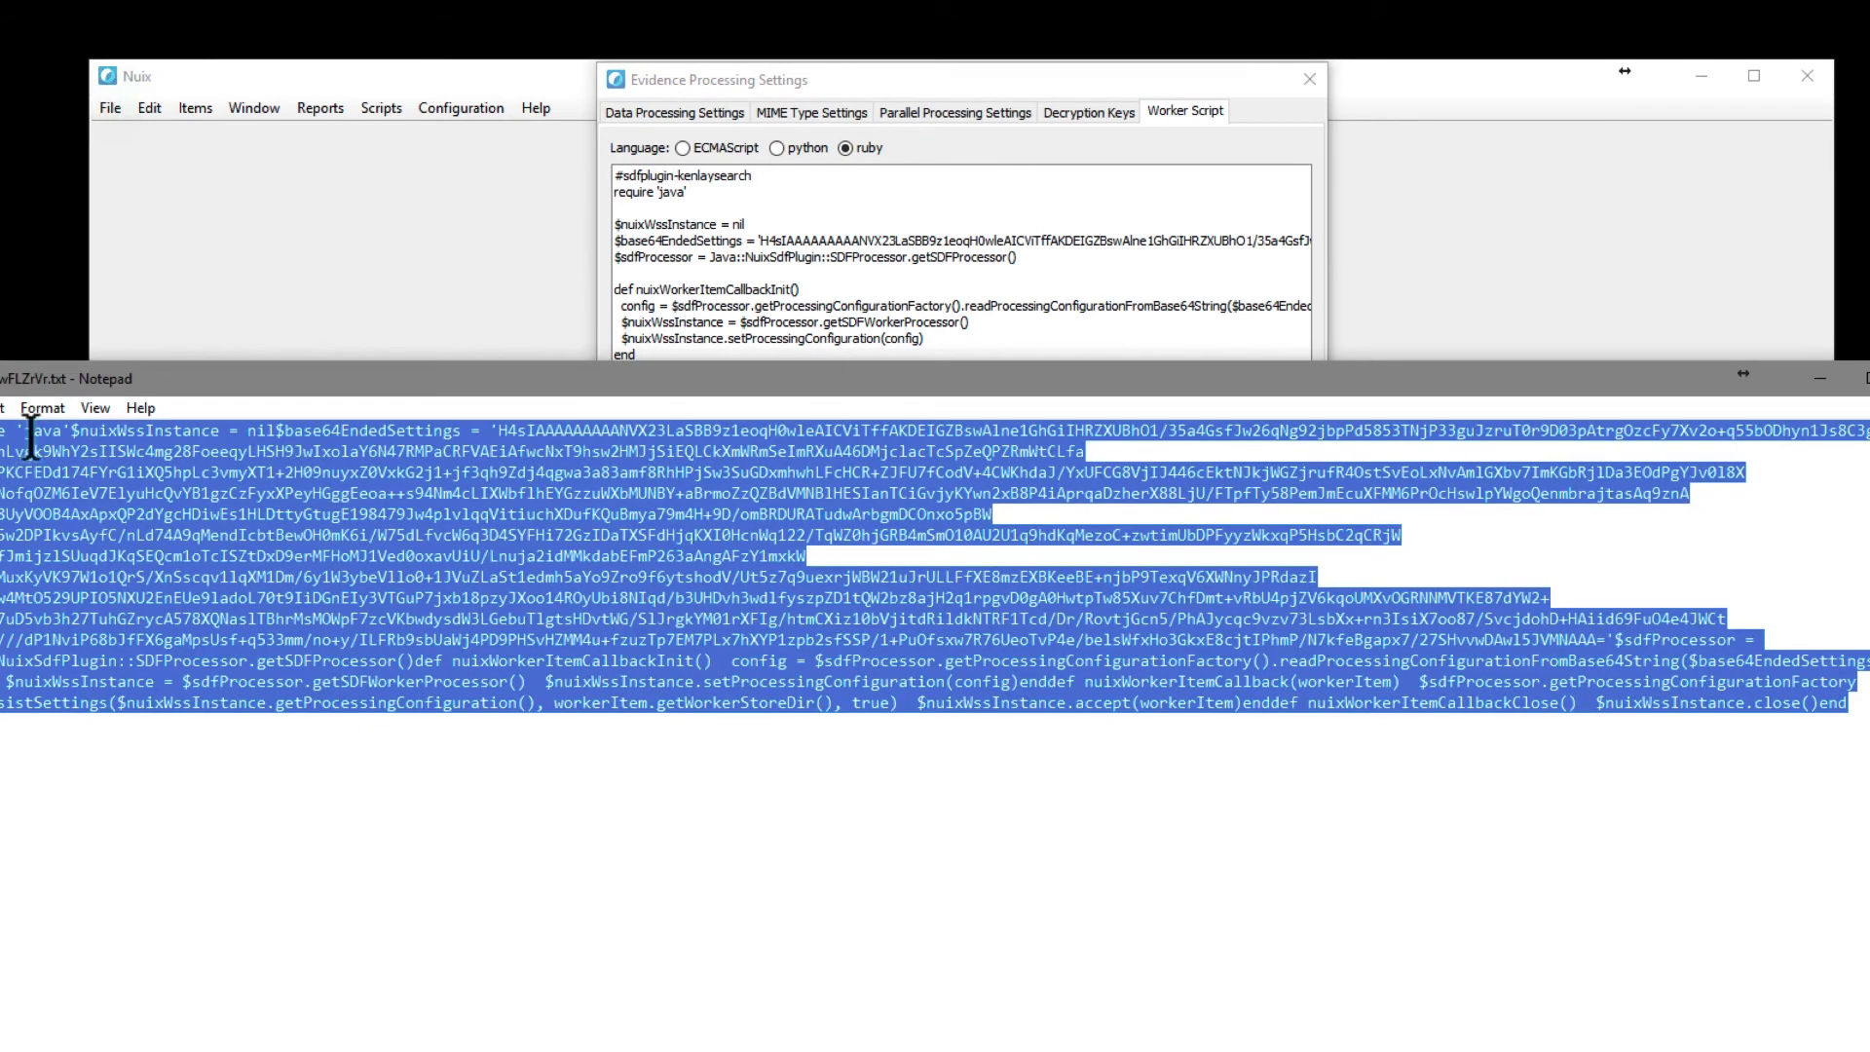
click(681, 78)
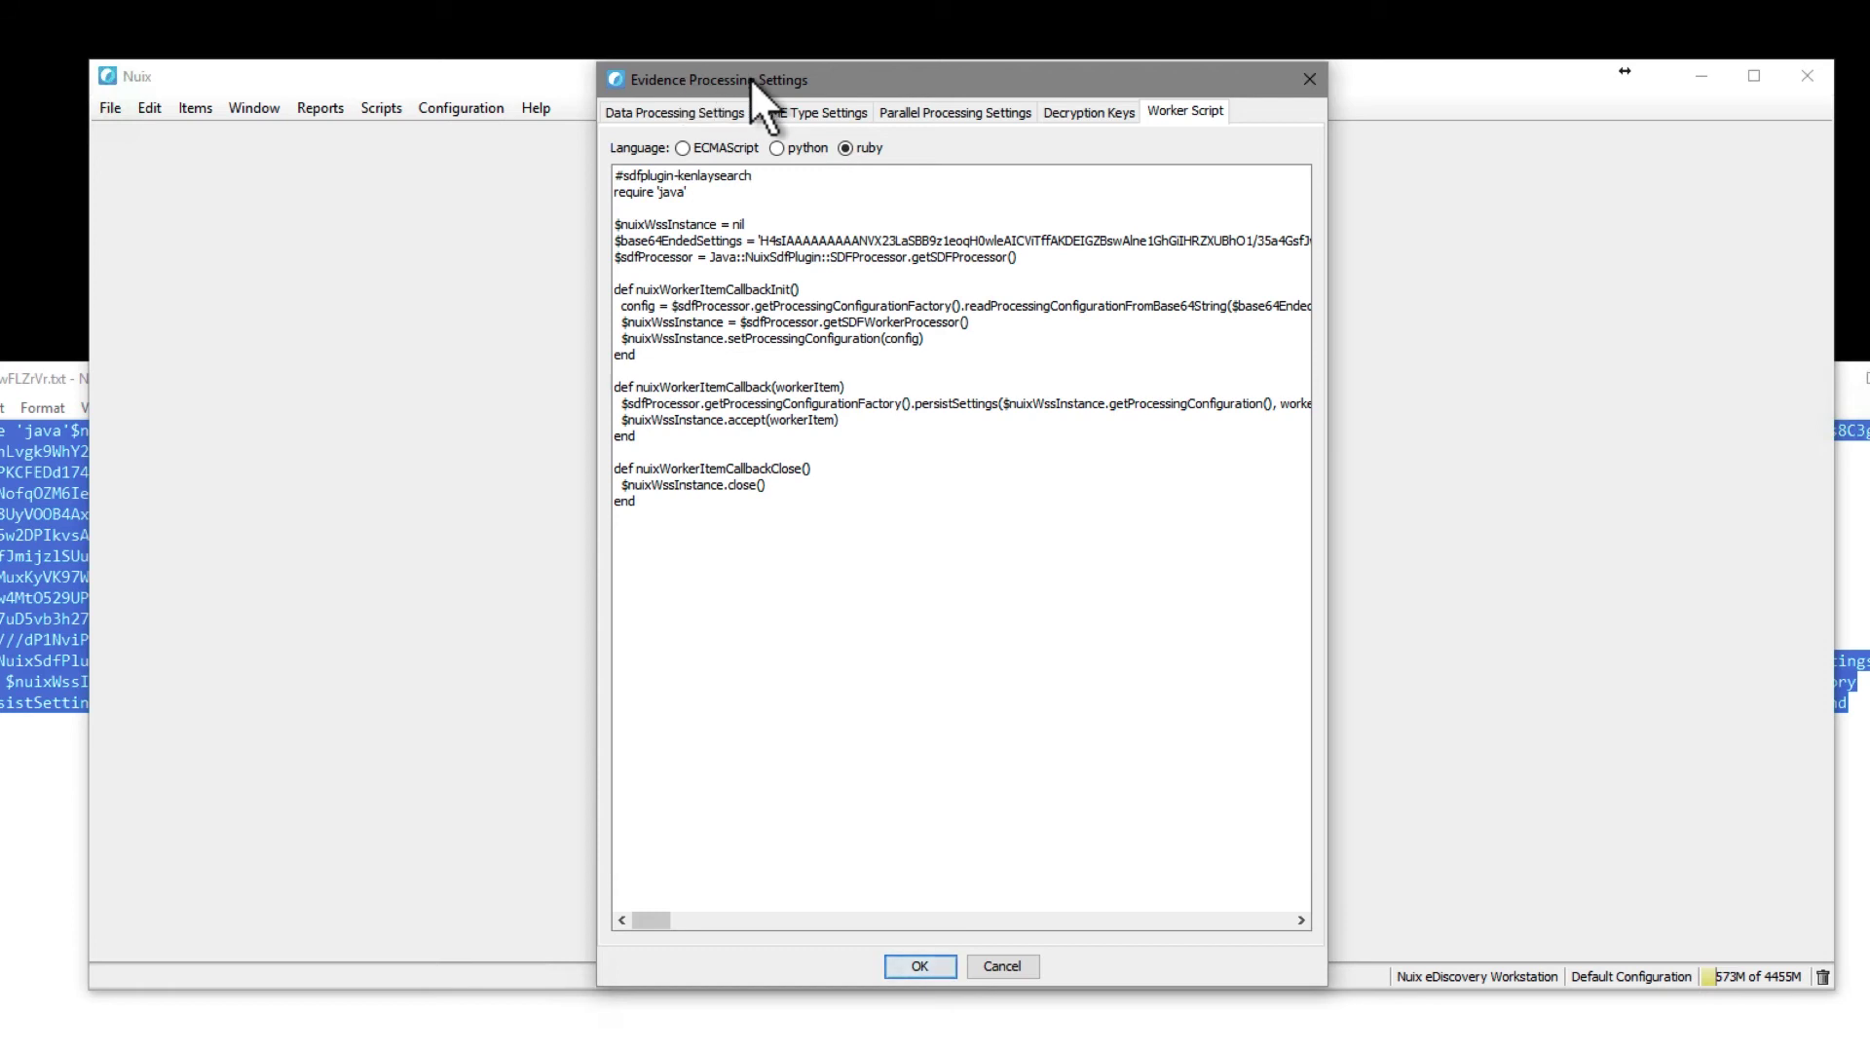
click(920, 965)
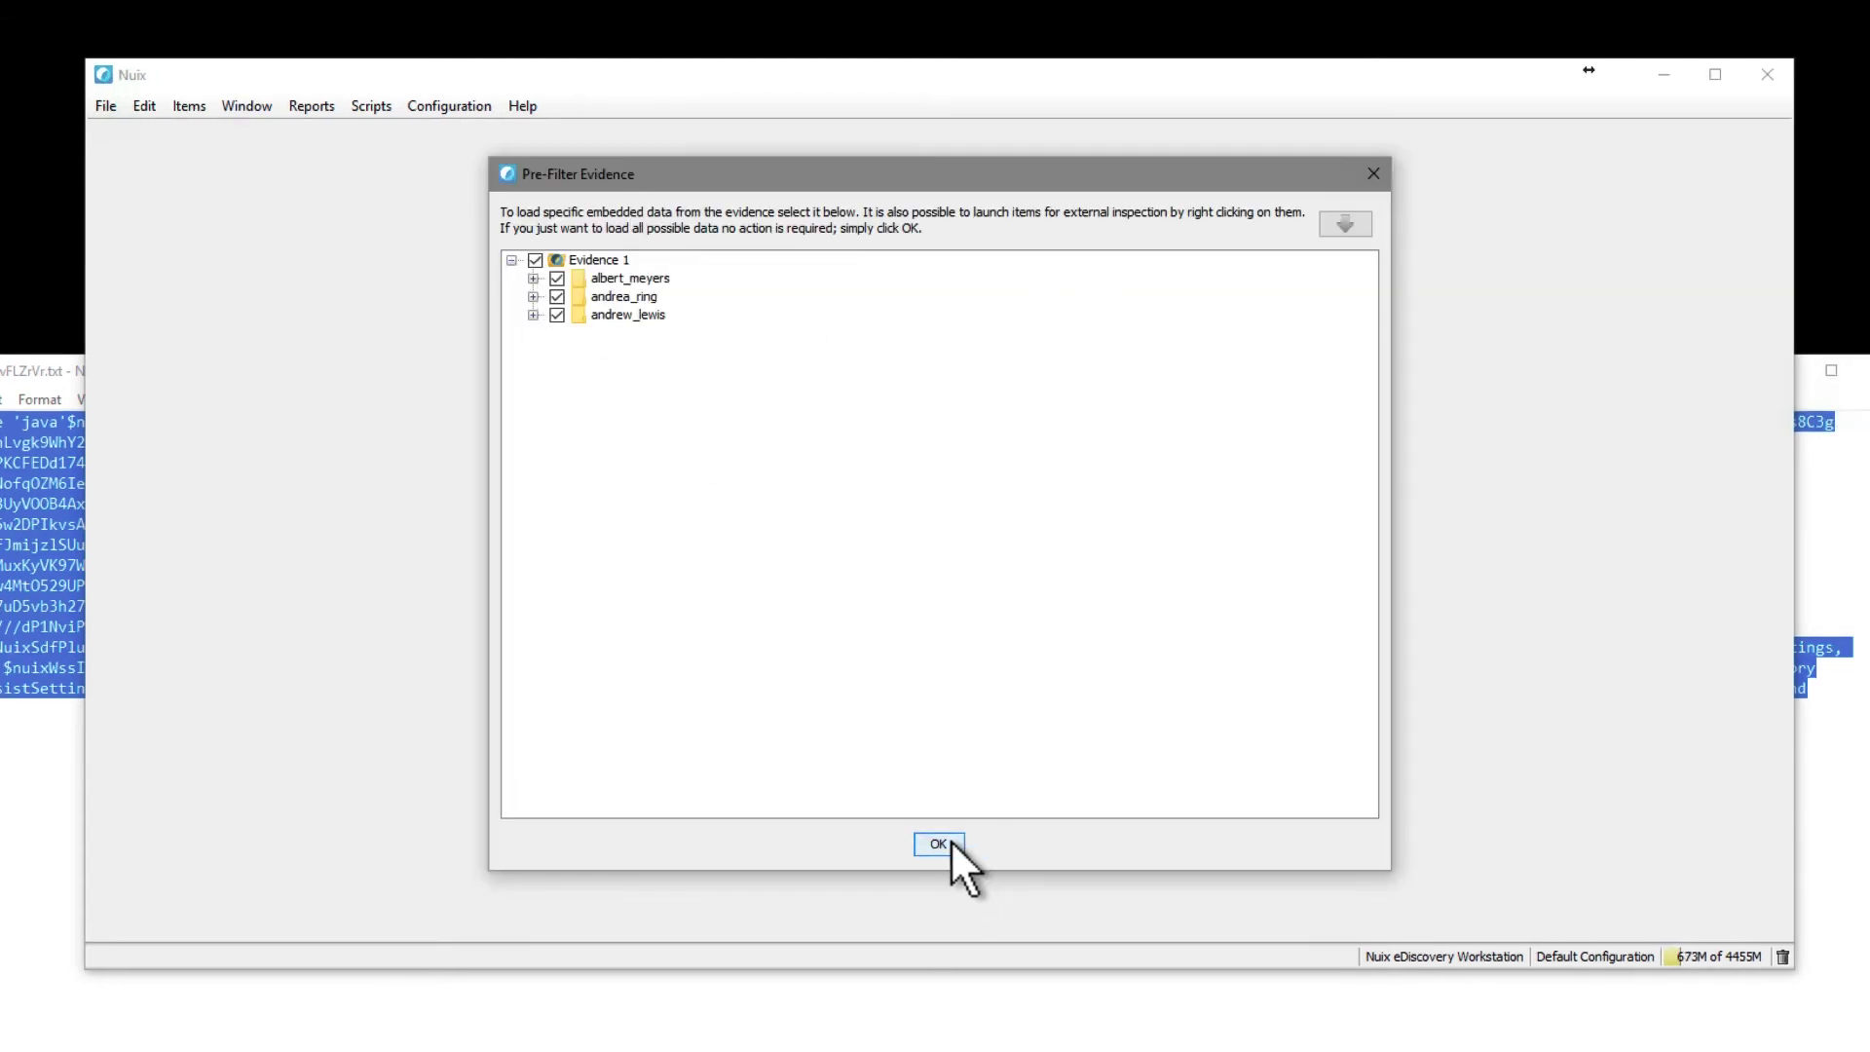
click(951, 839)
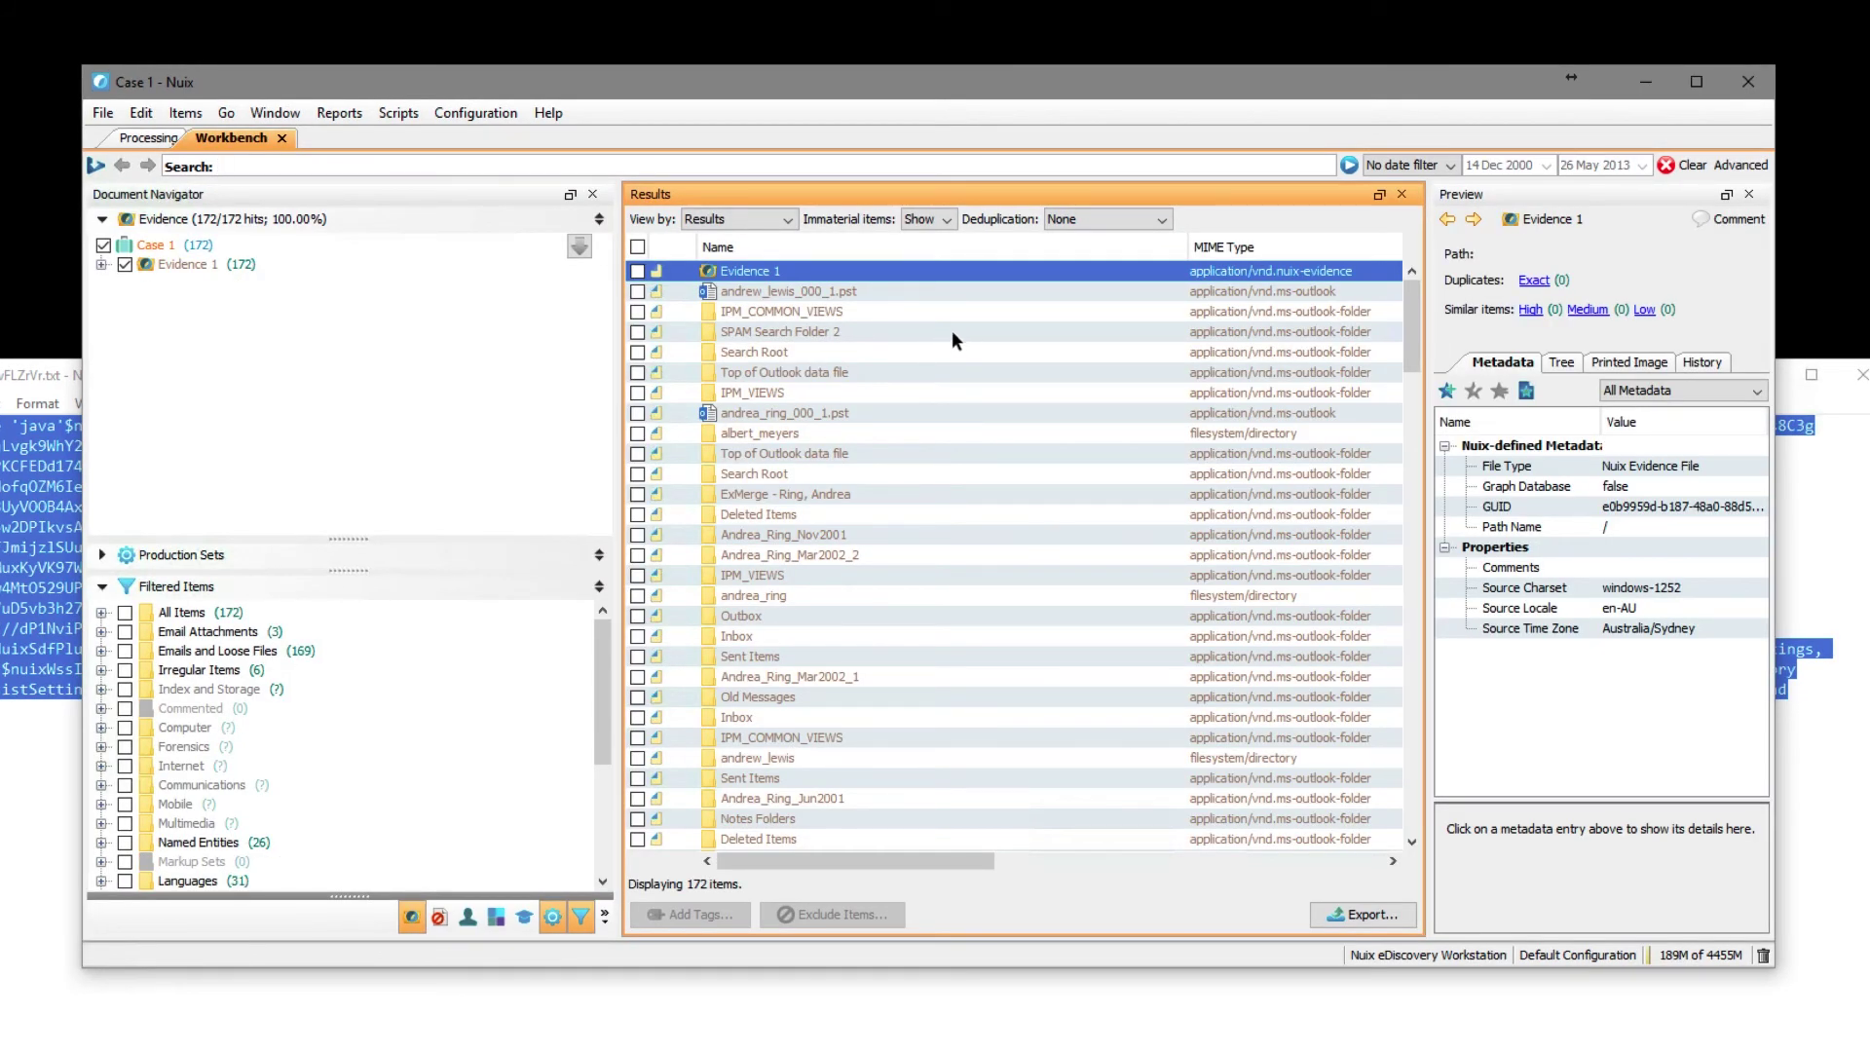
Step: Check the Processing statistics, then hide immaterial items to list 34 of 172
click(146, 138)
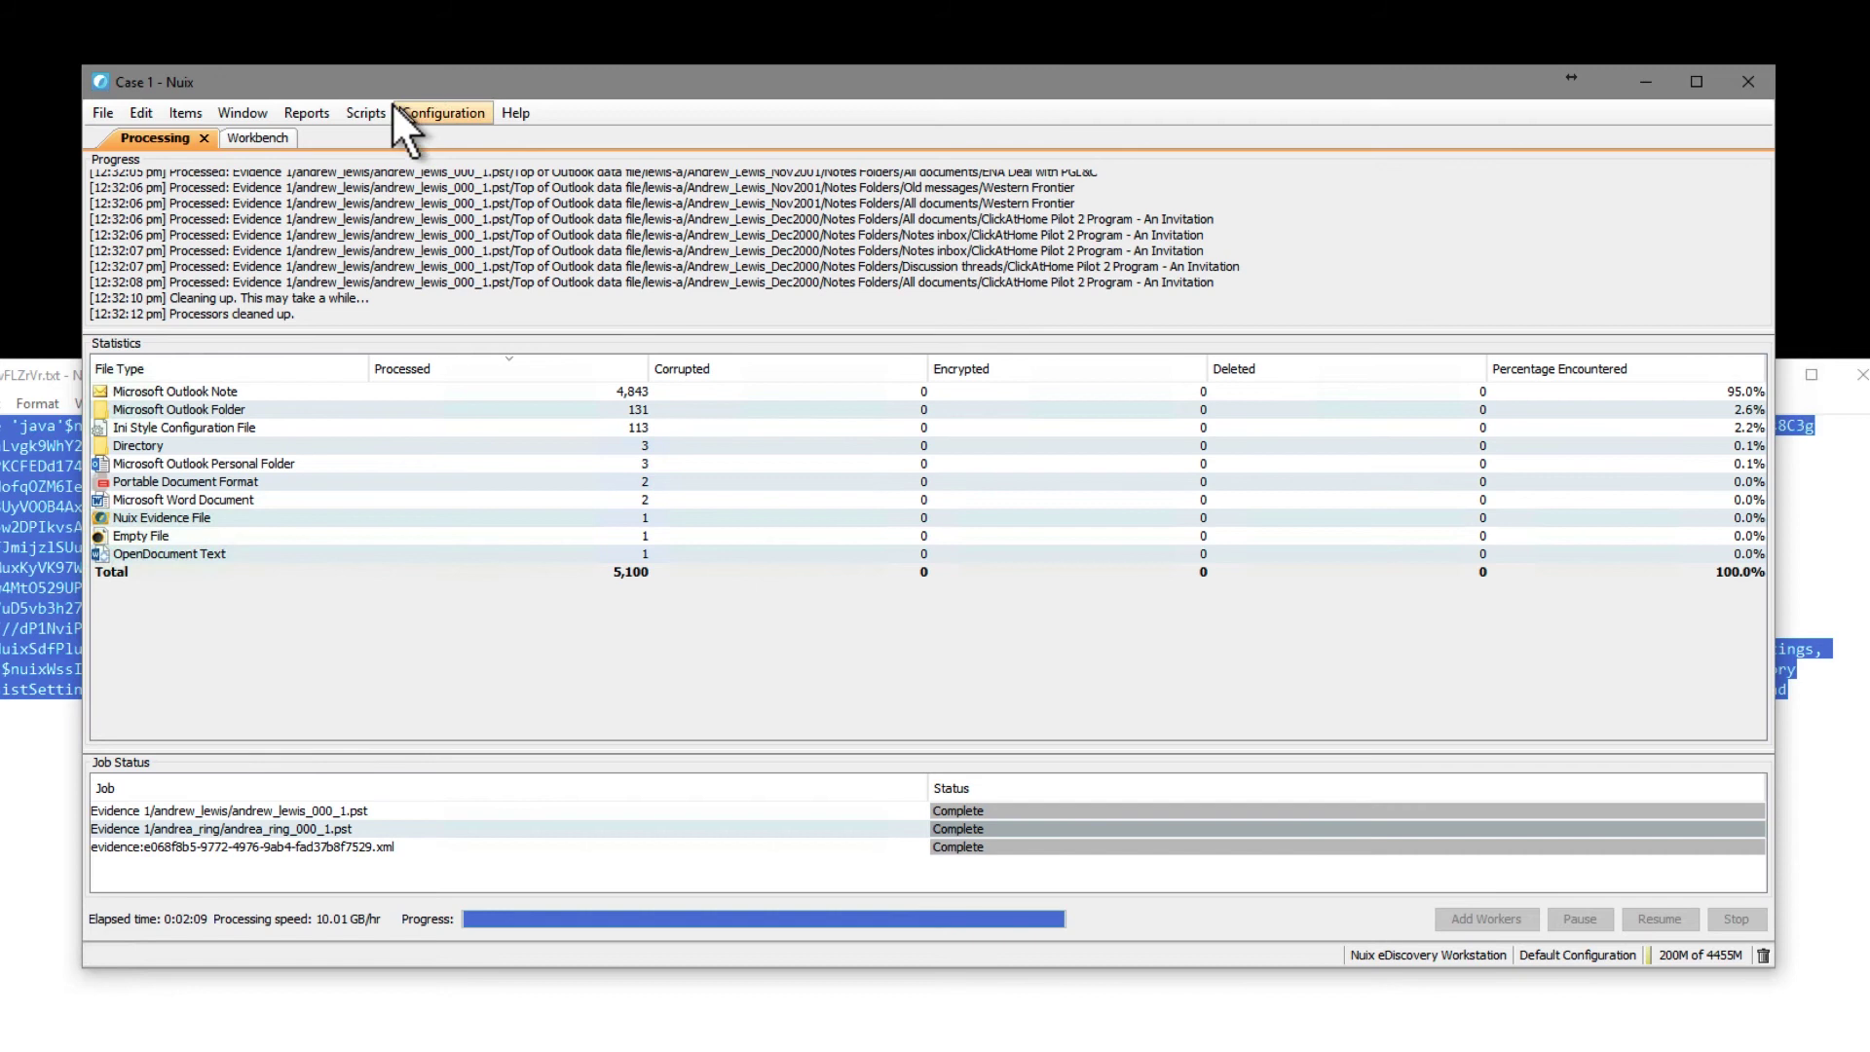
click(255, 138)
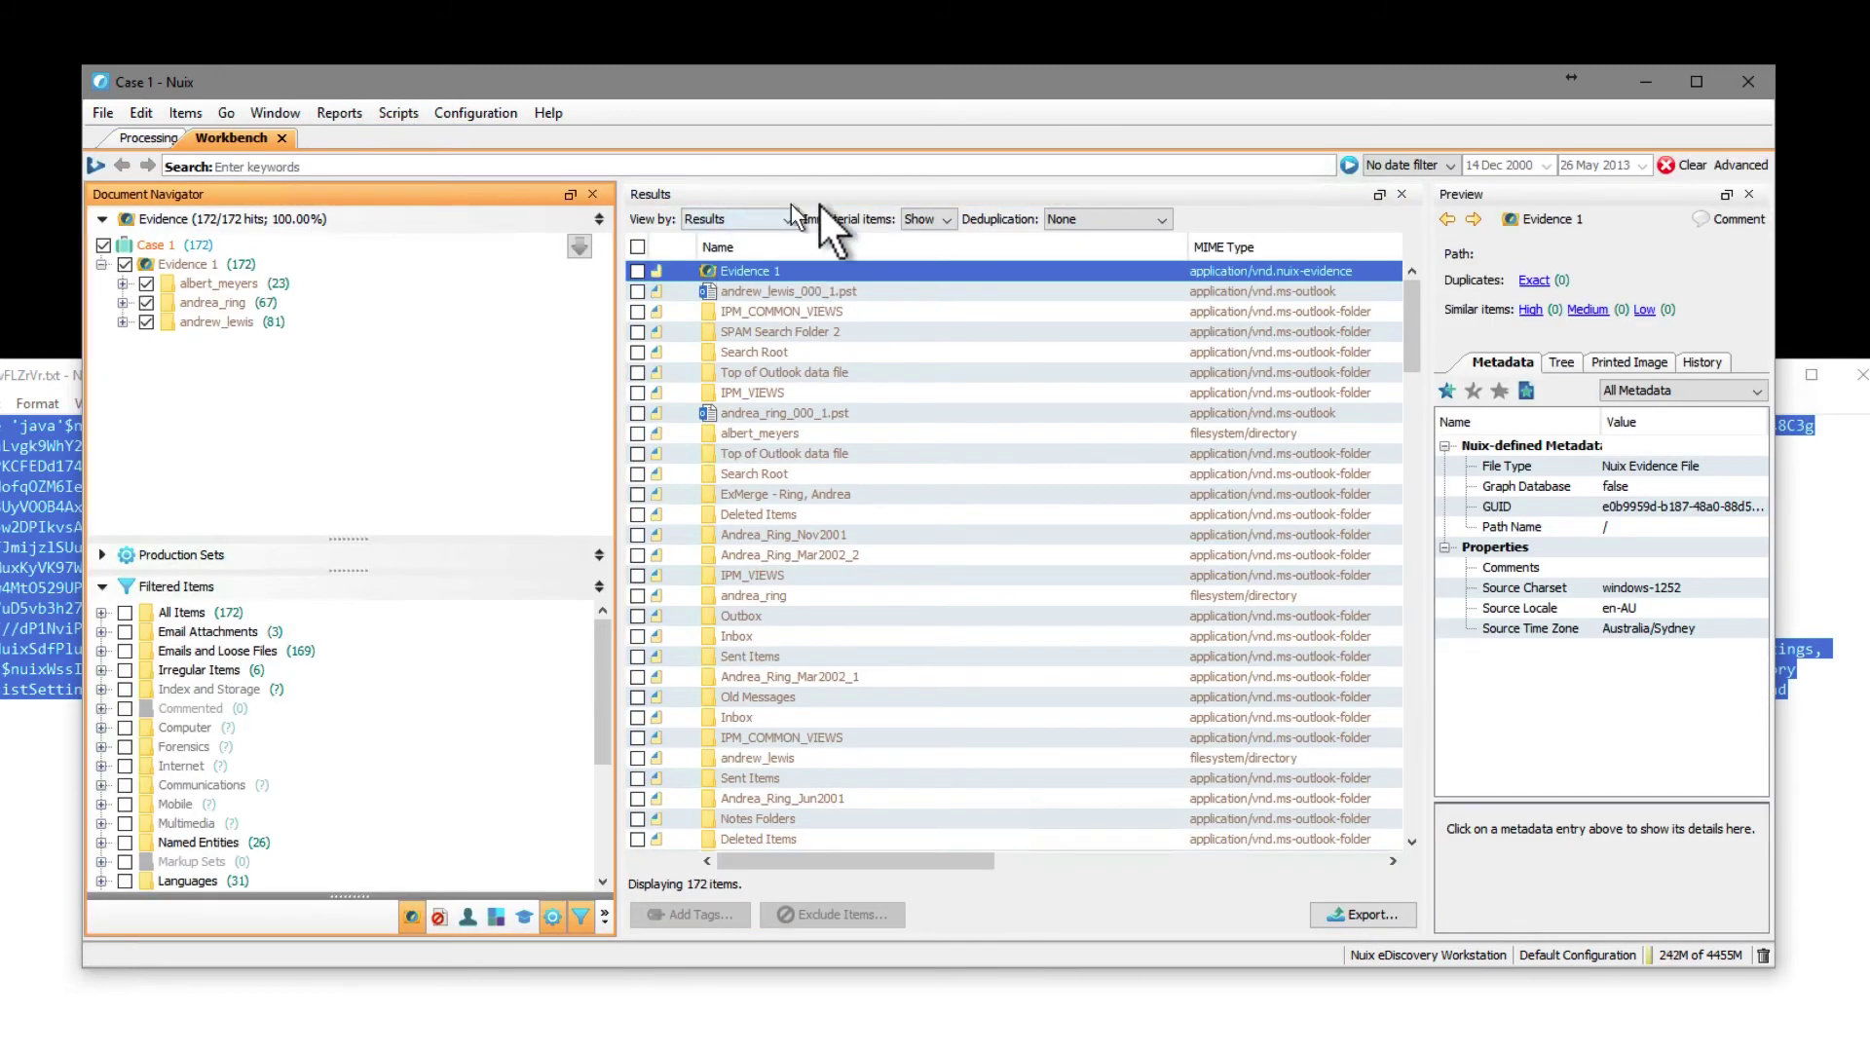
click(932, 218)
click(921, 256)
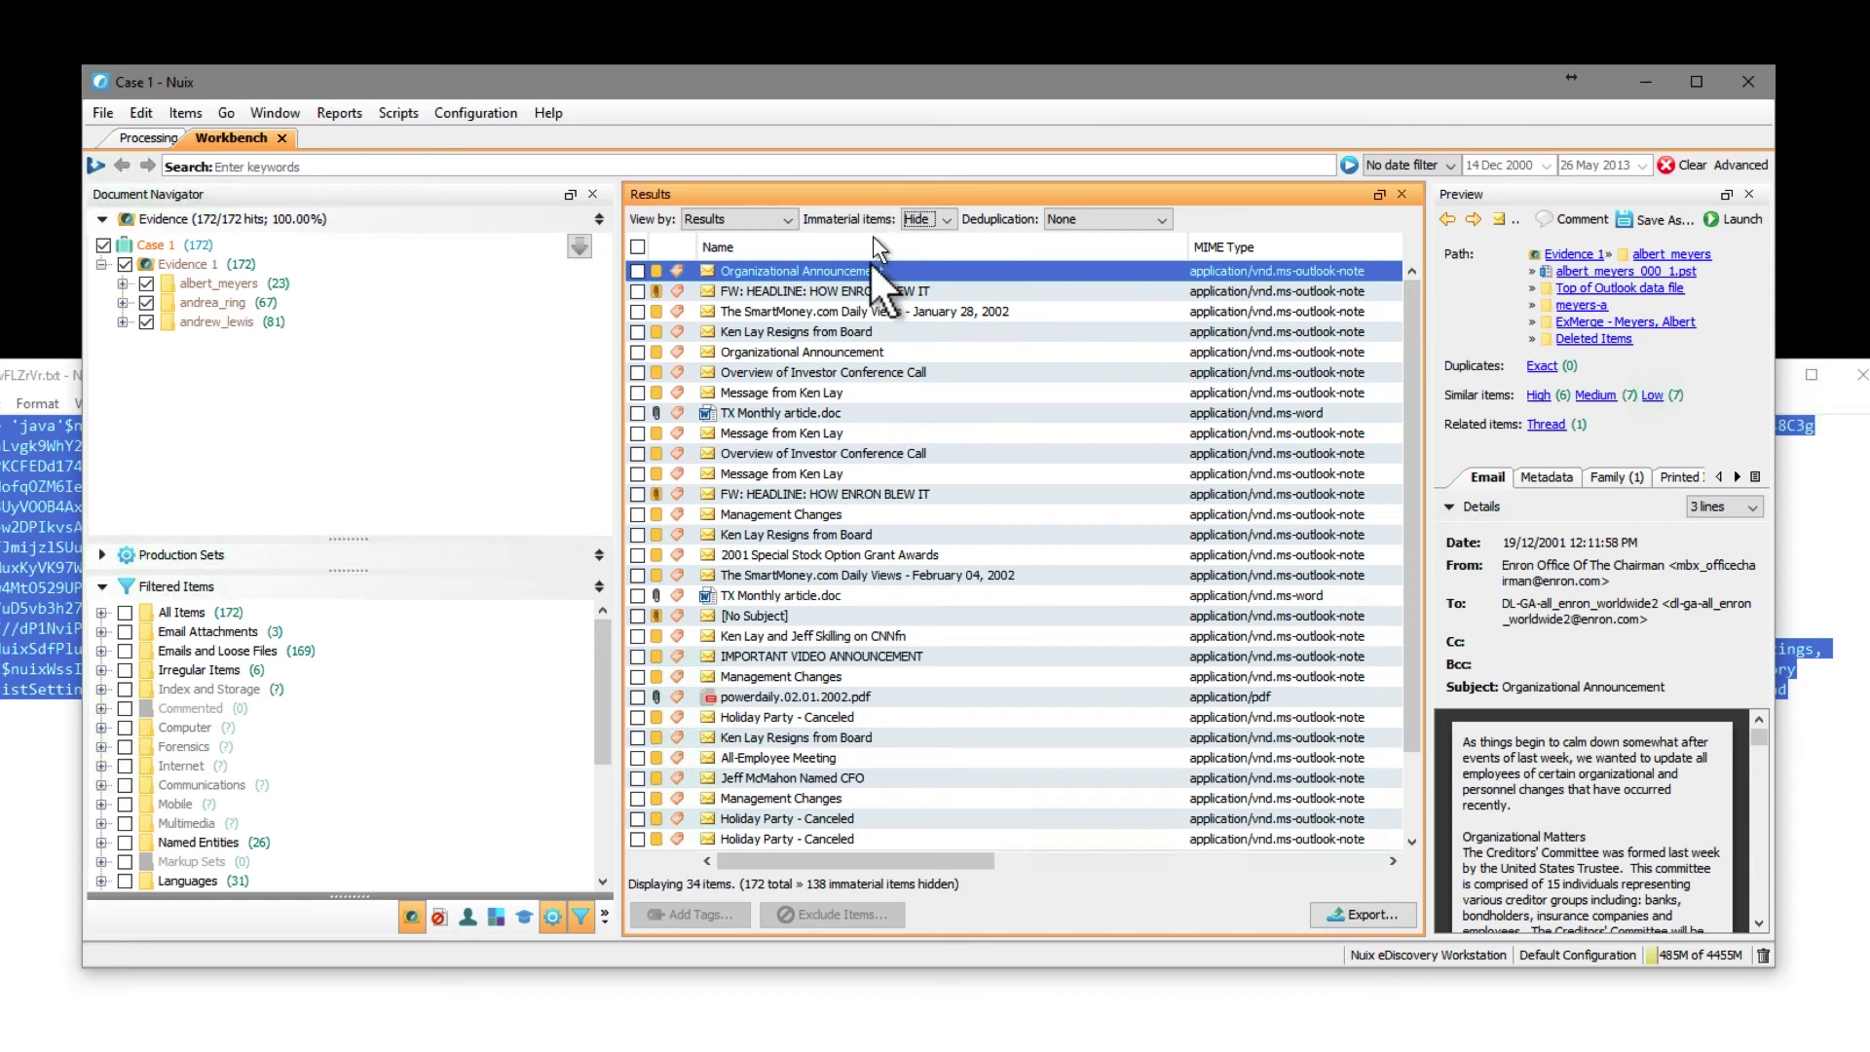
Step: Filter by SDF tags: view the 3 Non-Responsive, then the 31 Responsive items, inspecting the query
scroll(261, 746, down, 4)
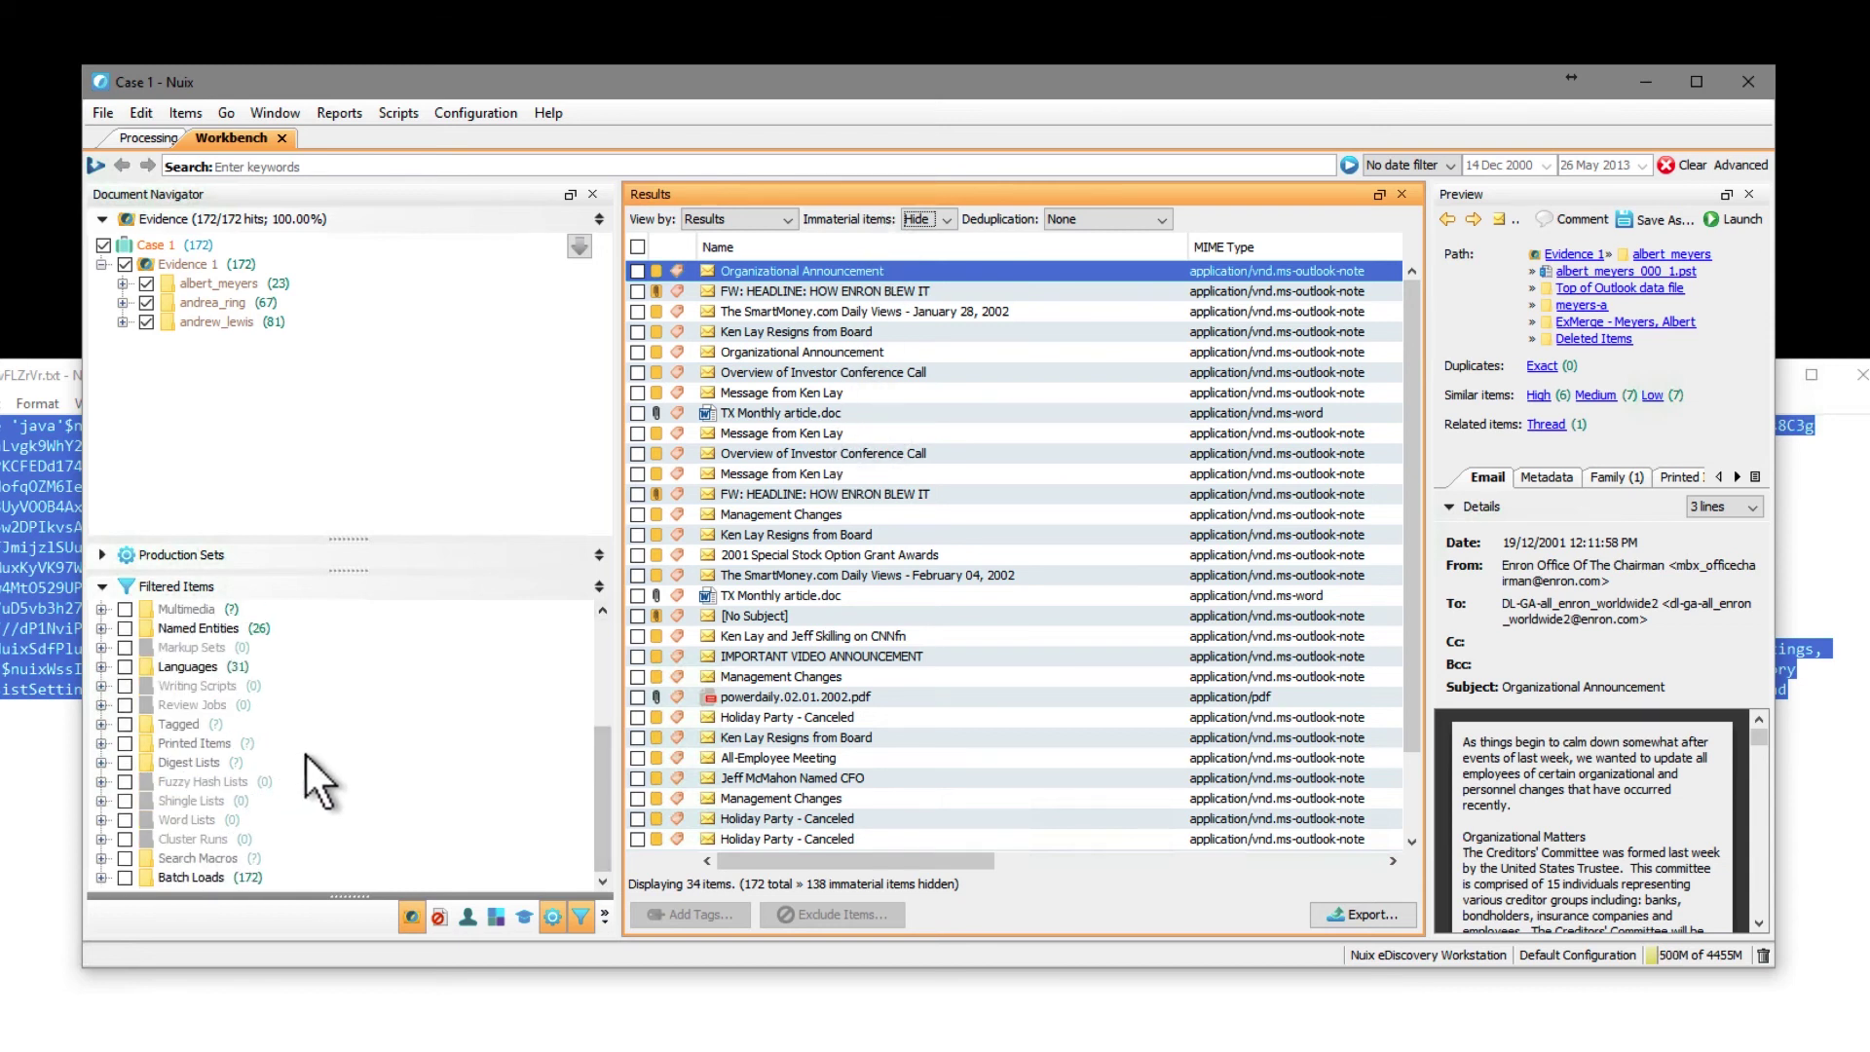
click(102, 724)
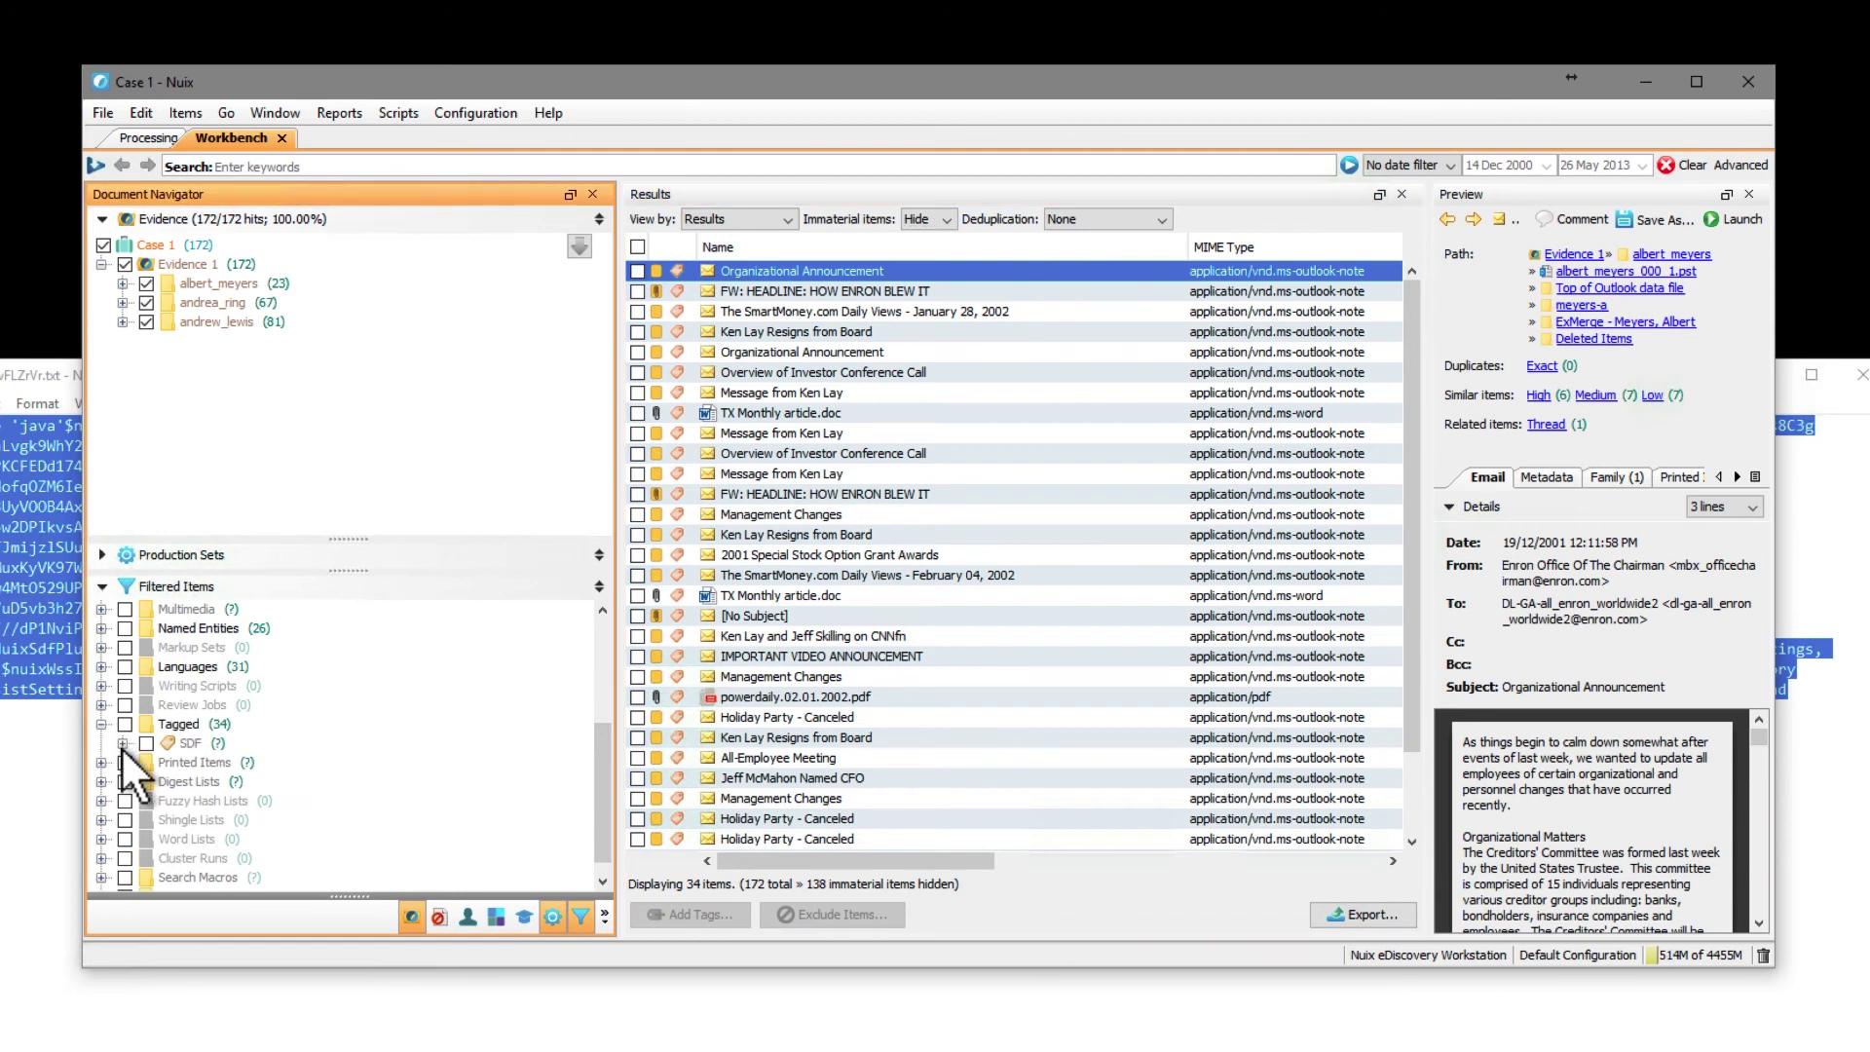
click(122, 743)
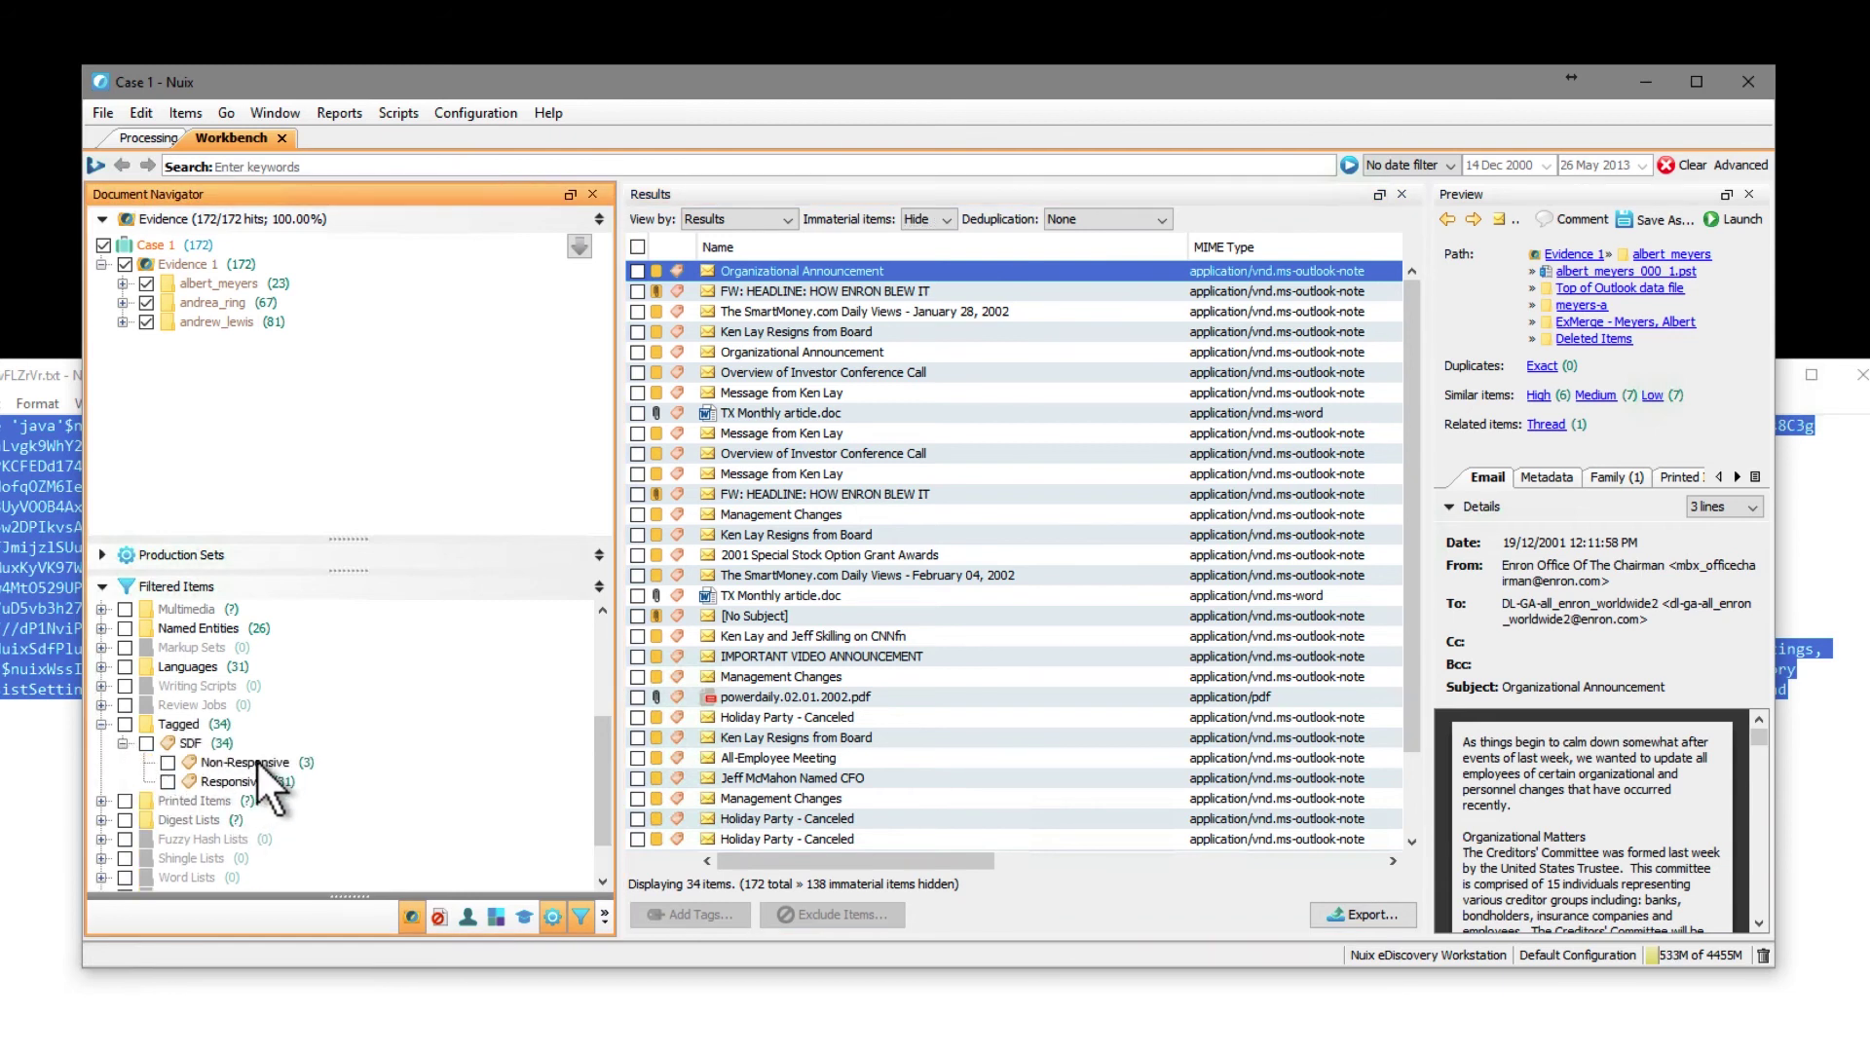
click(167, 761)
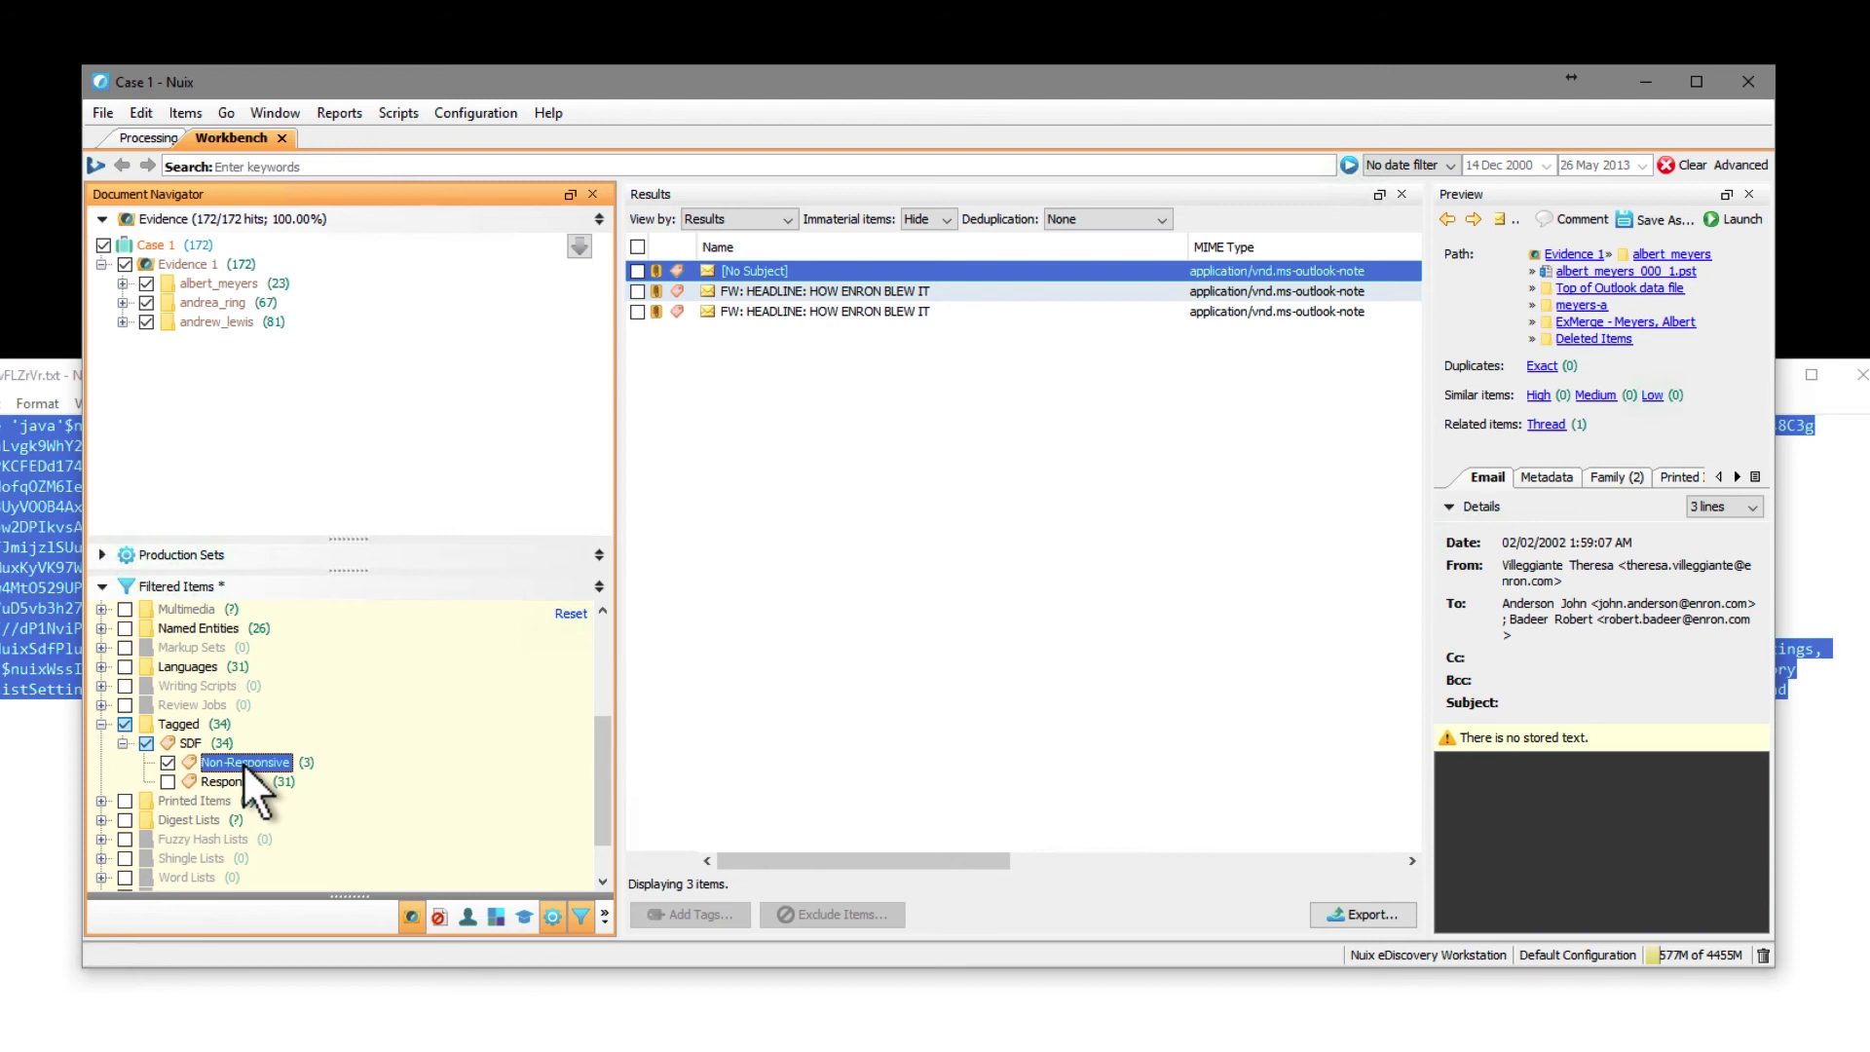
click(167, 763)
click(168, 781)
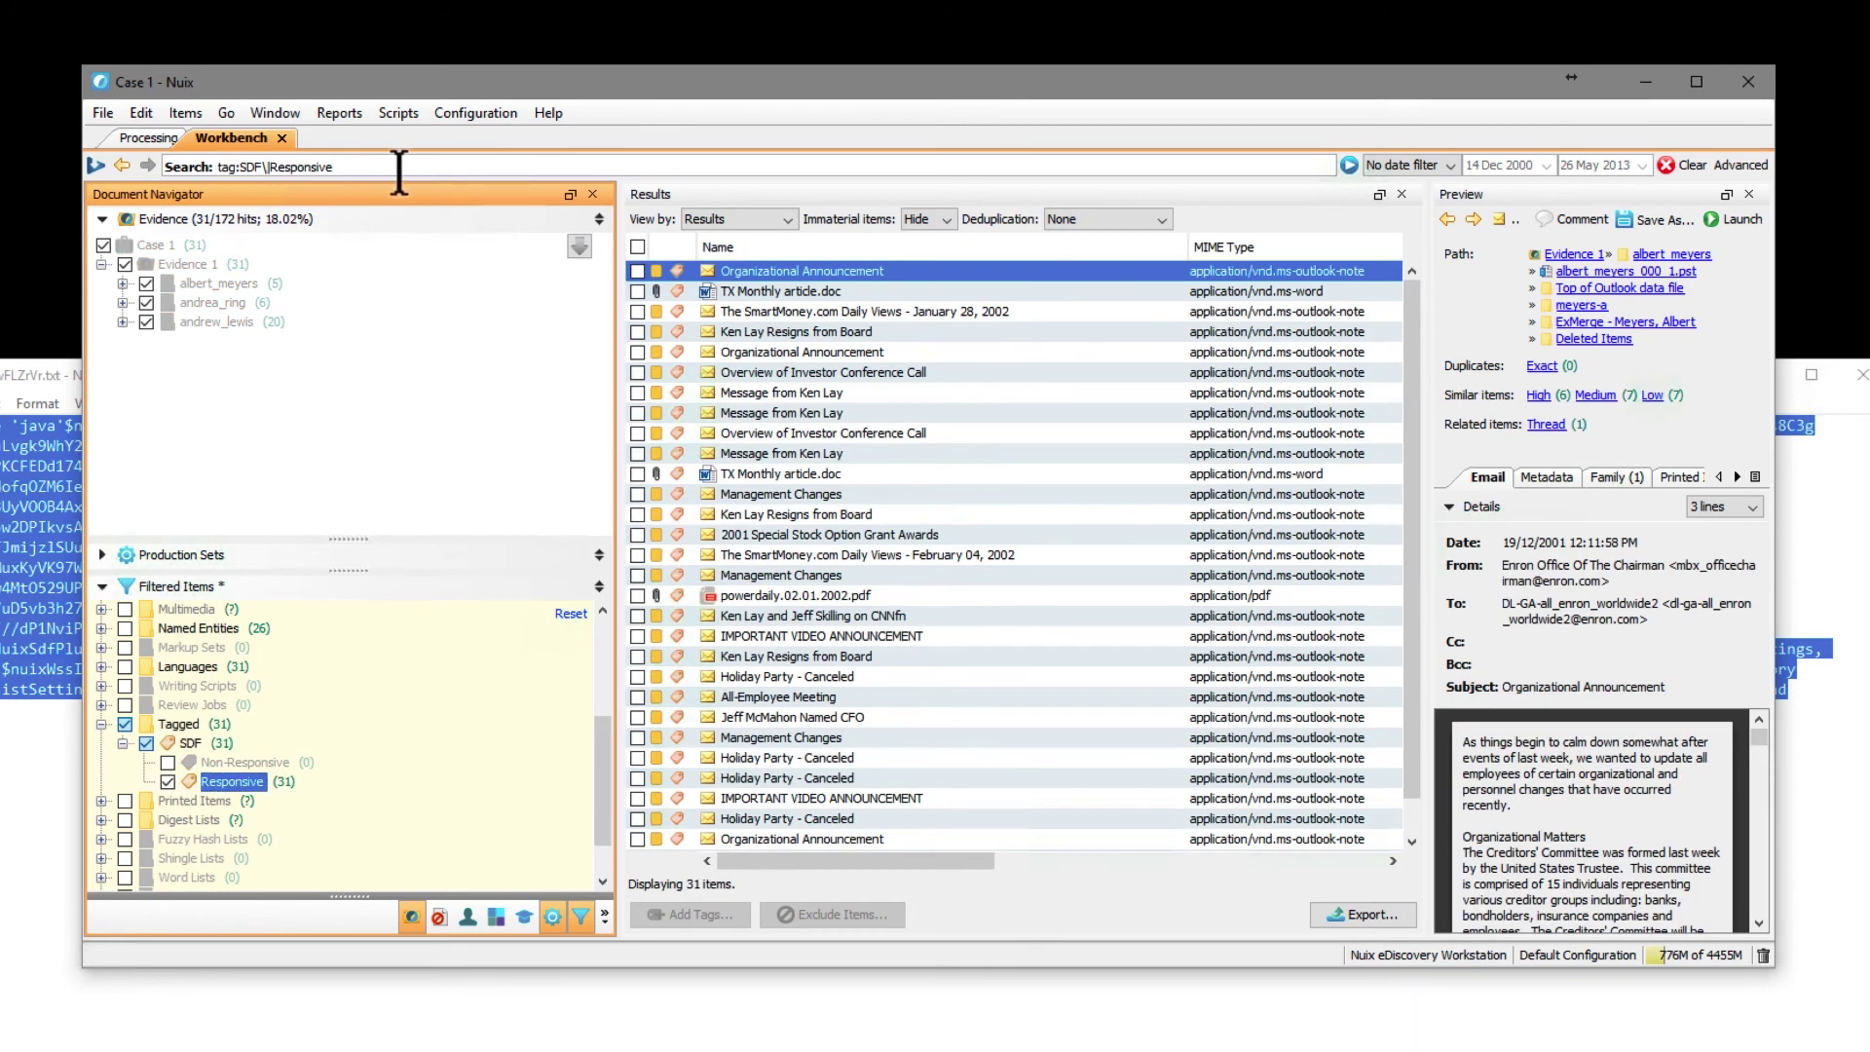
drag(219, 171, 334, 175)
click(370, 172)
Step: Clear the search and show immaterial items again, listing all 172 items
click(1677, 162)
click(932, 220)
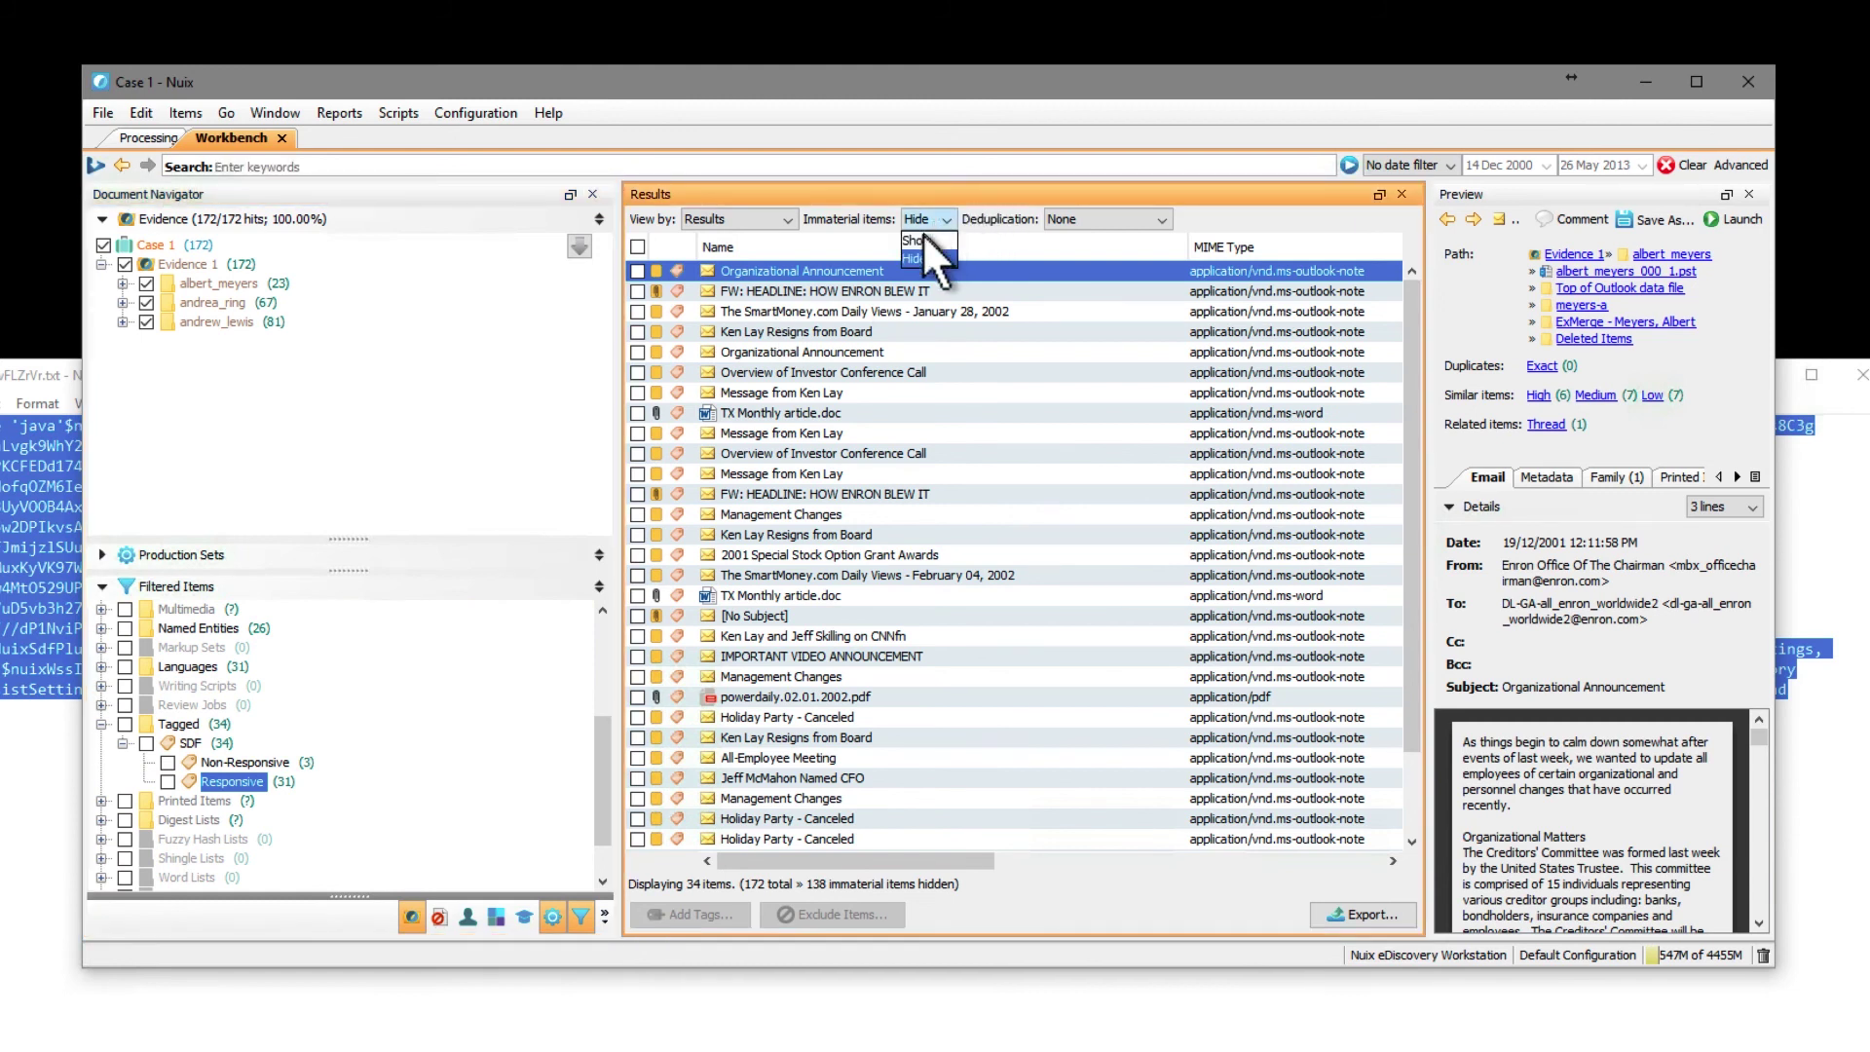
click(919, 236)
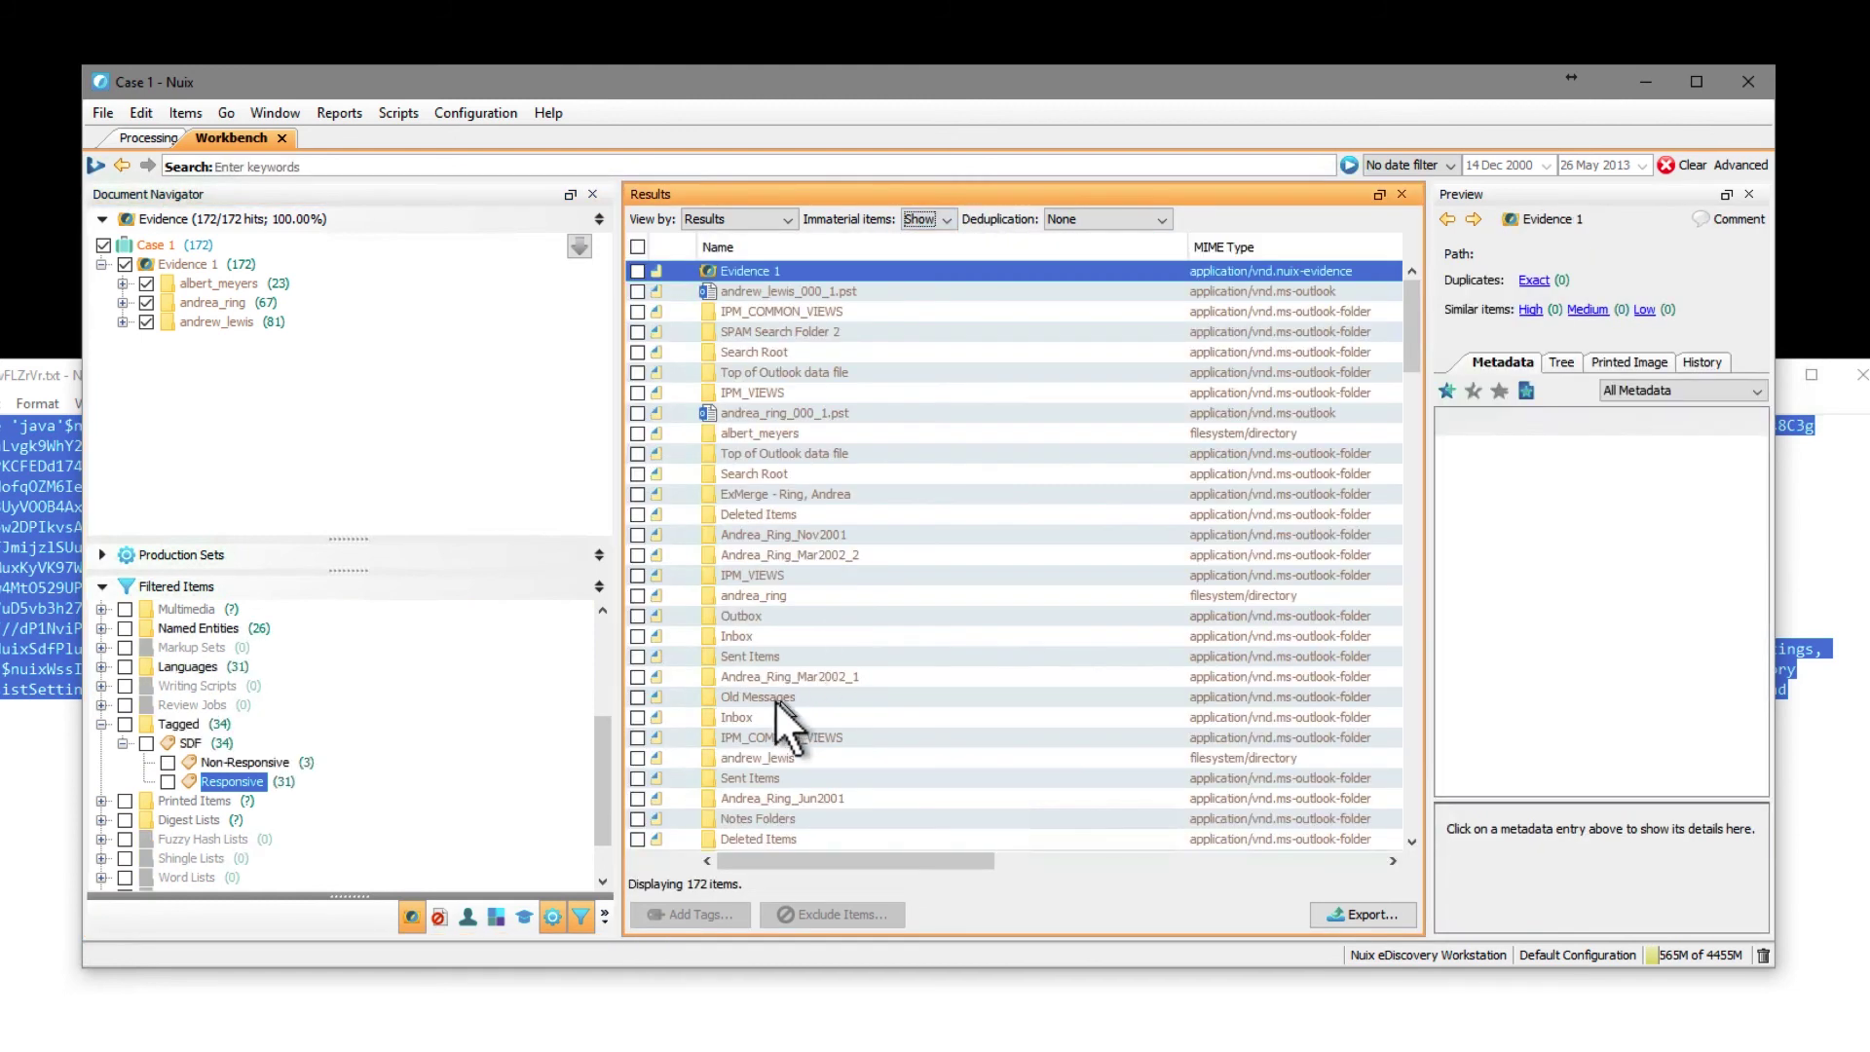
click(123, 284)
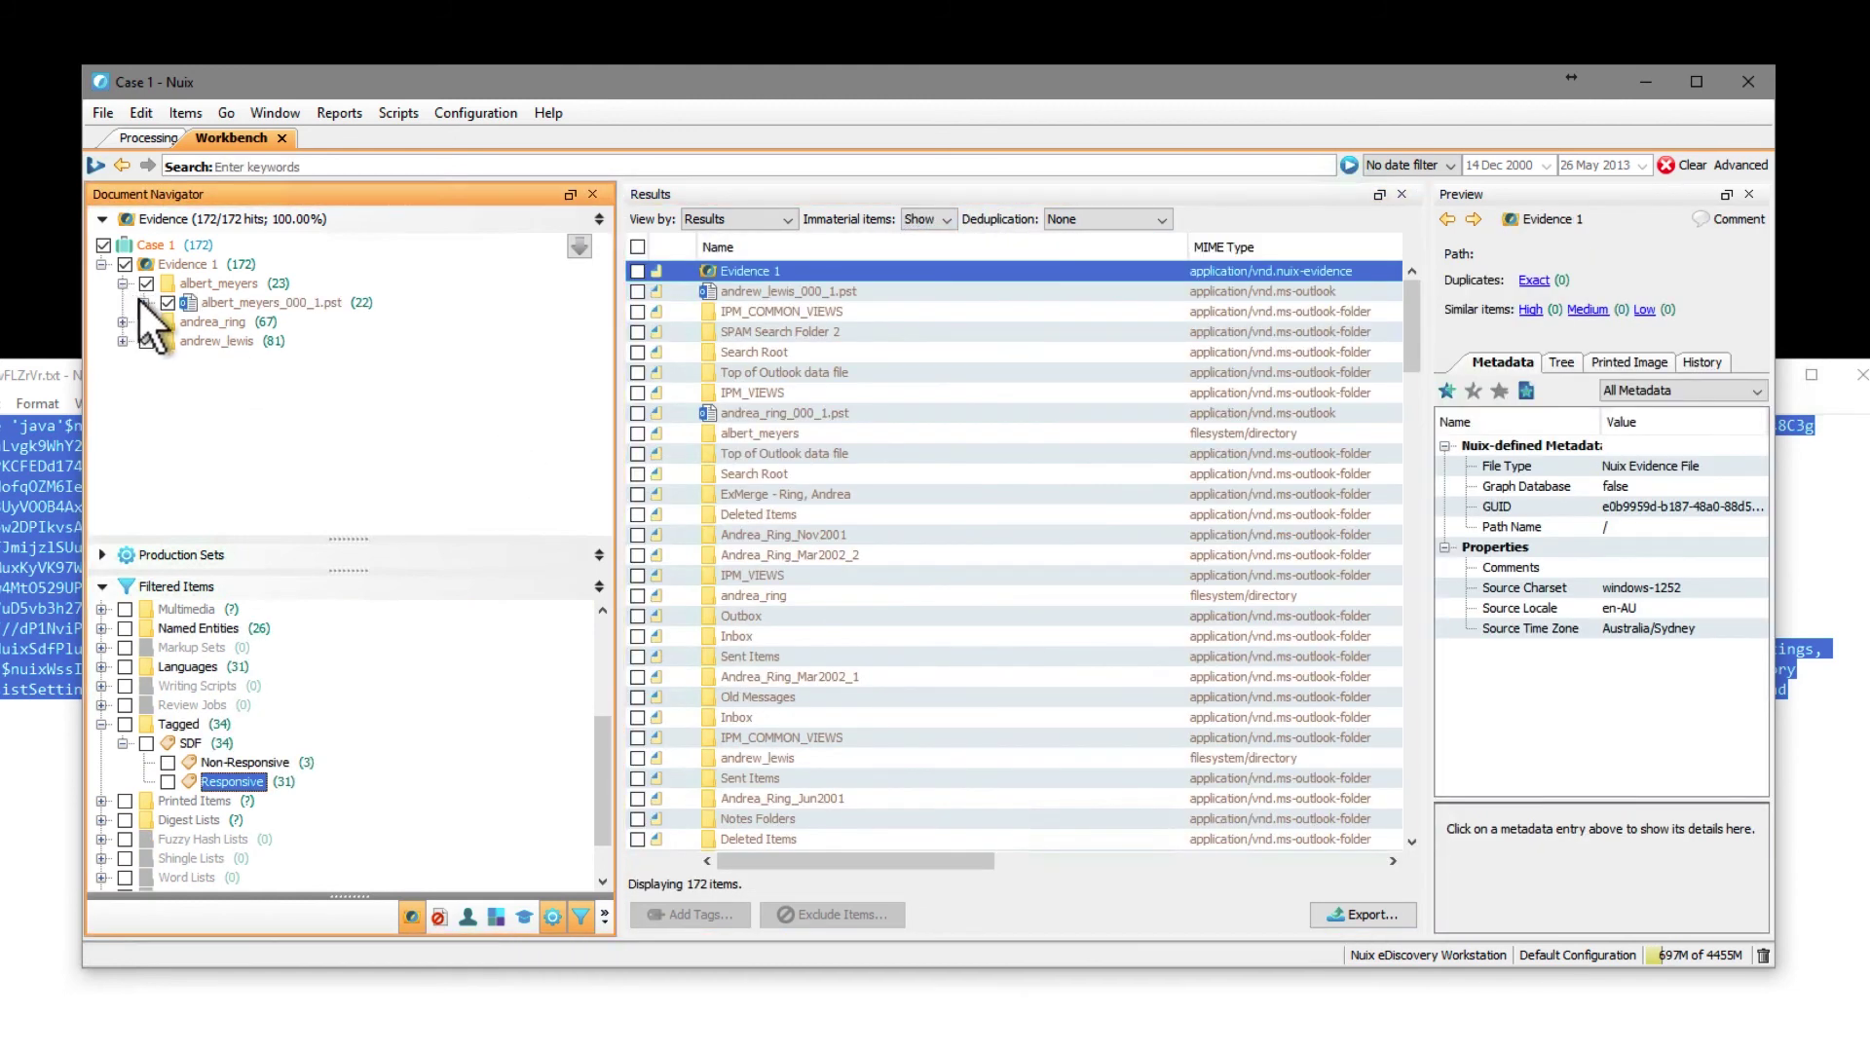
click(144, 302)
click(166, 341)
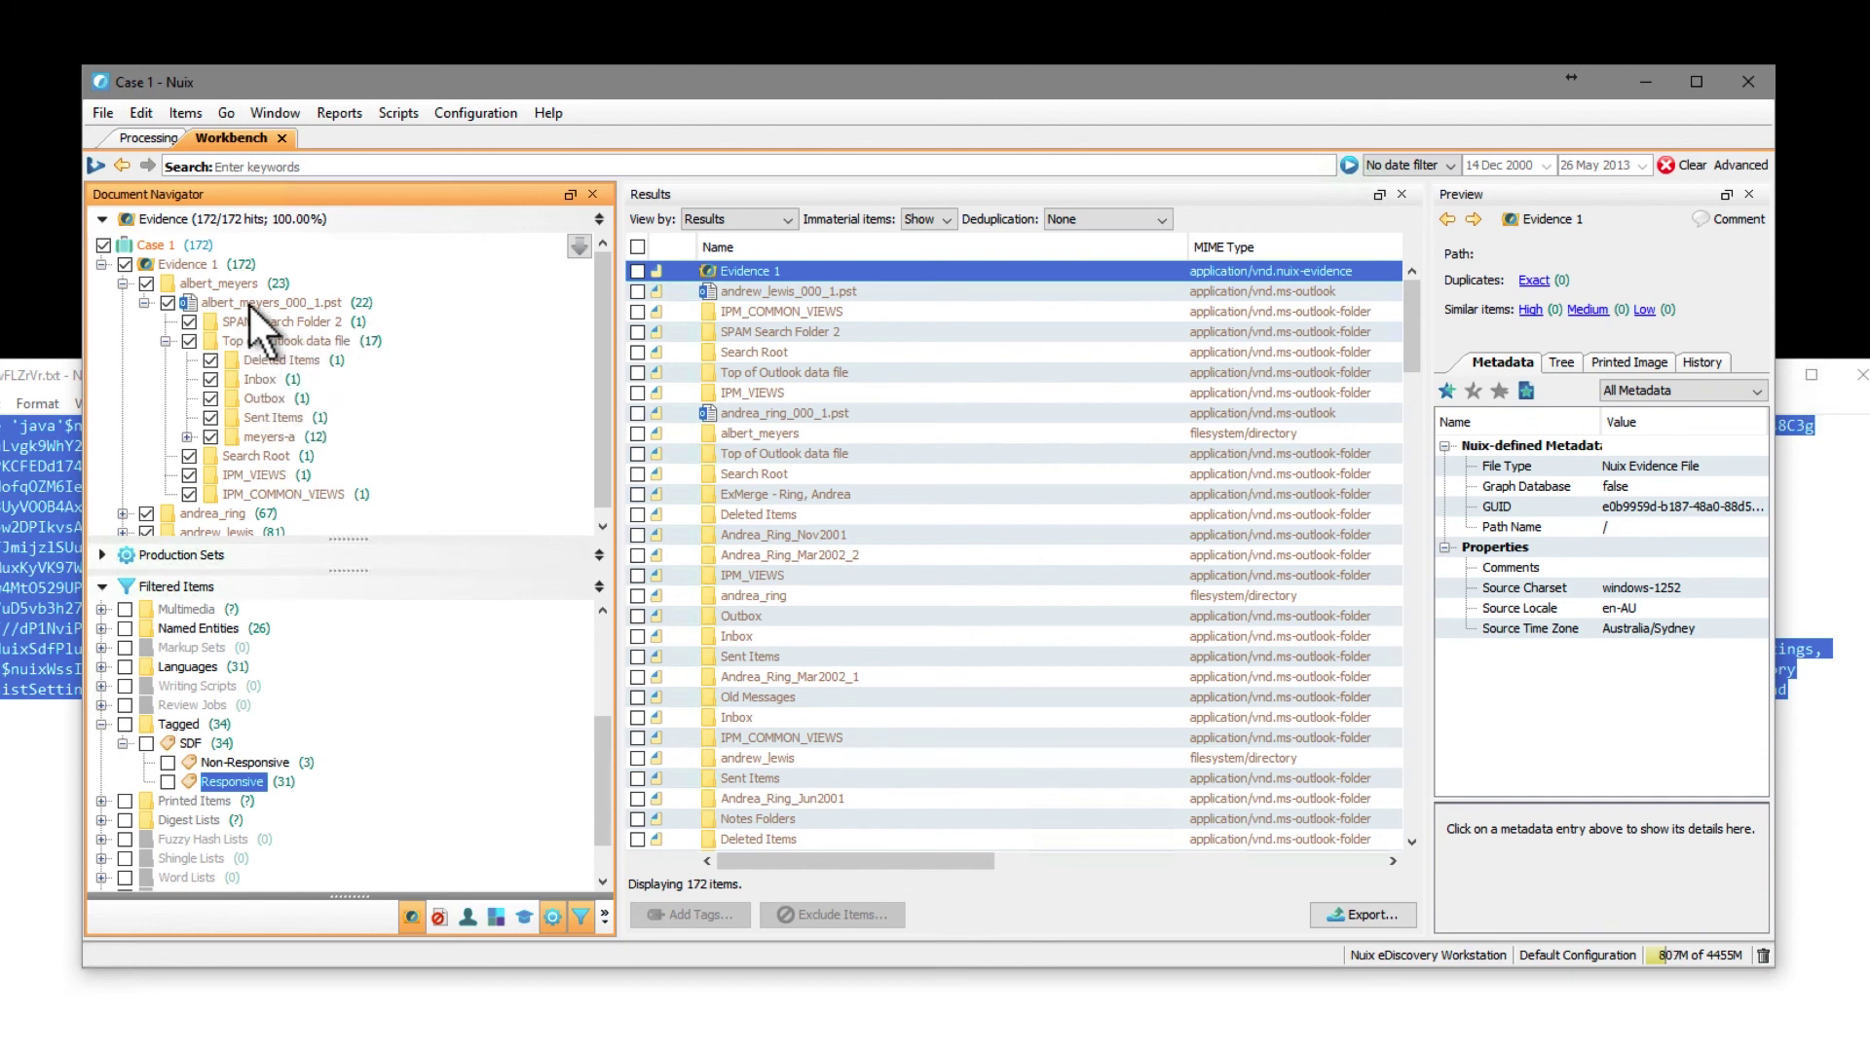
click(280, 437)
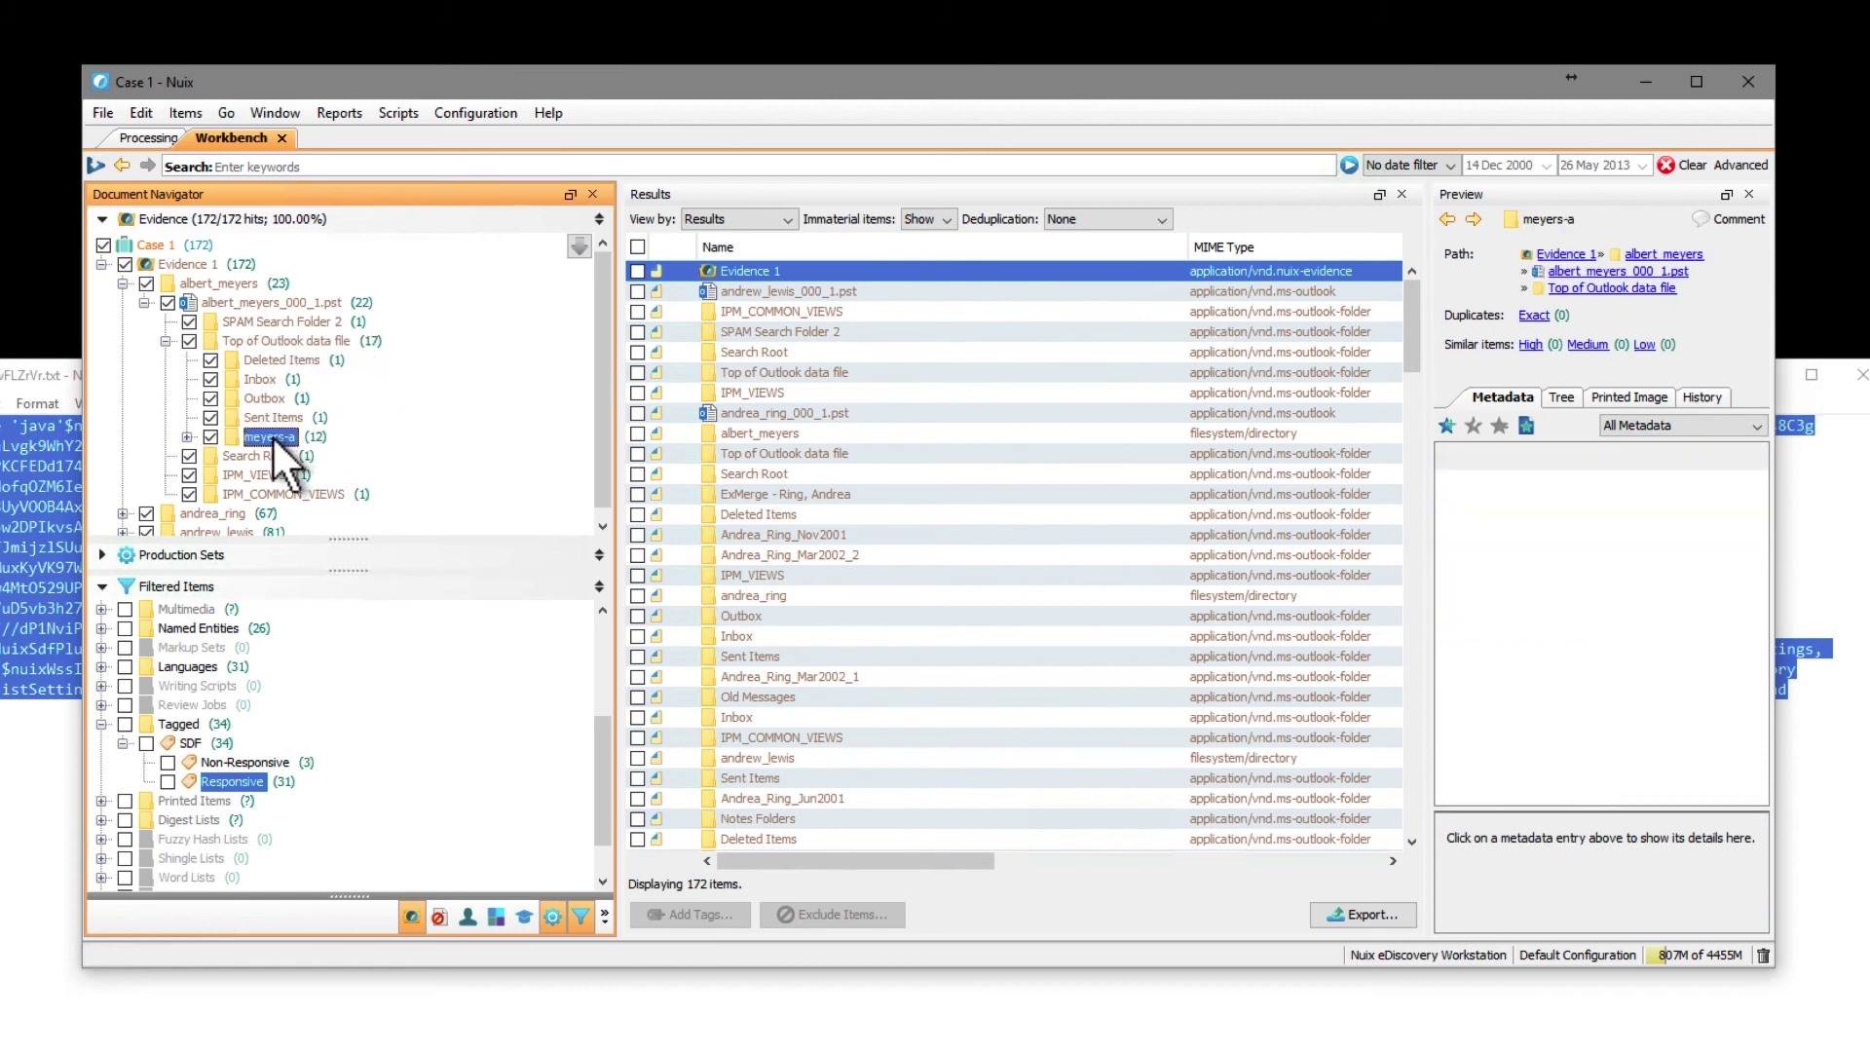
click(188, 437)
click(209, 456)
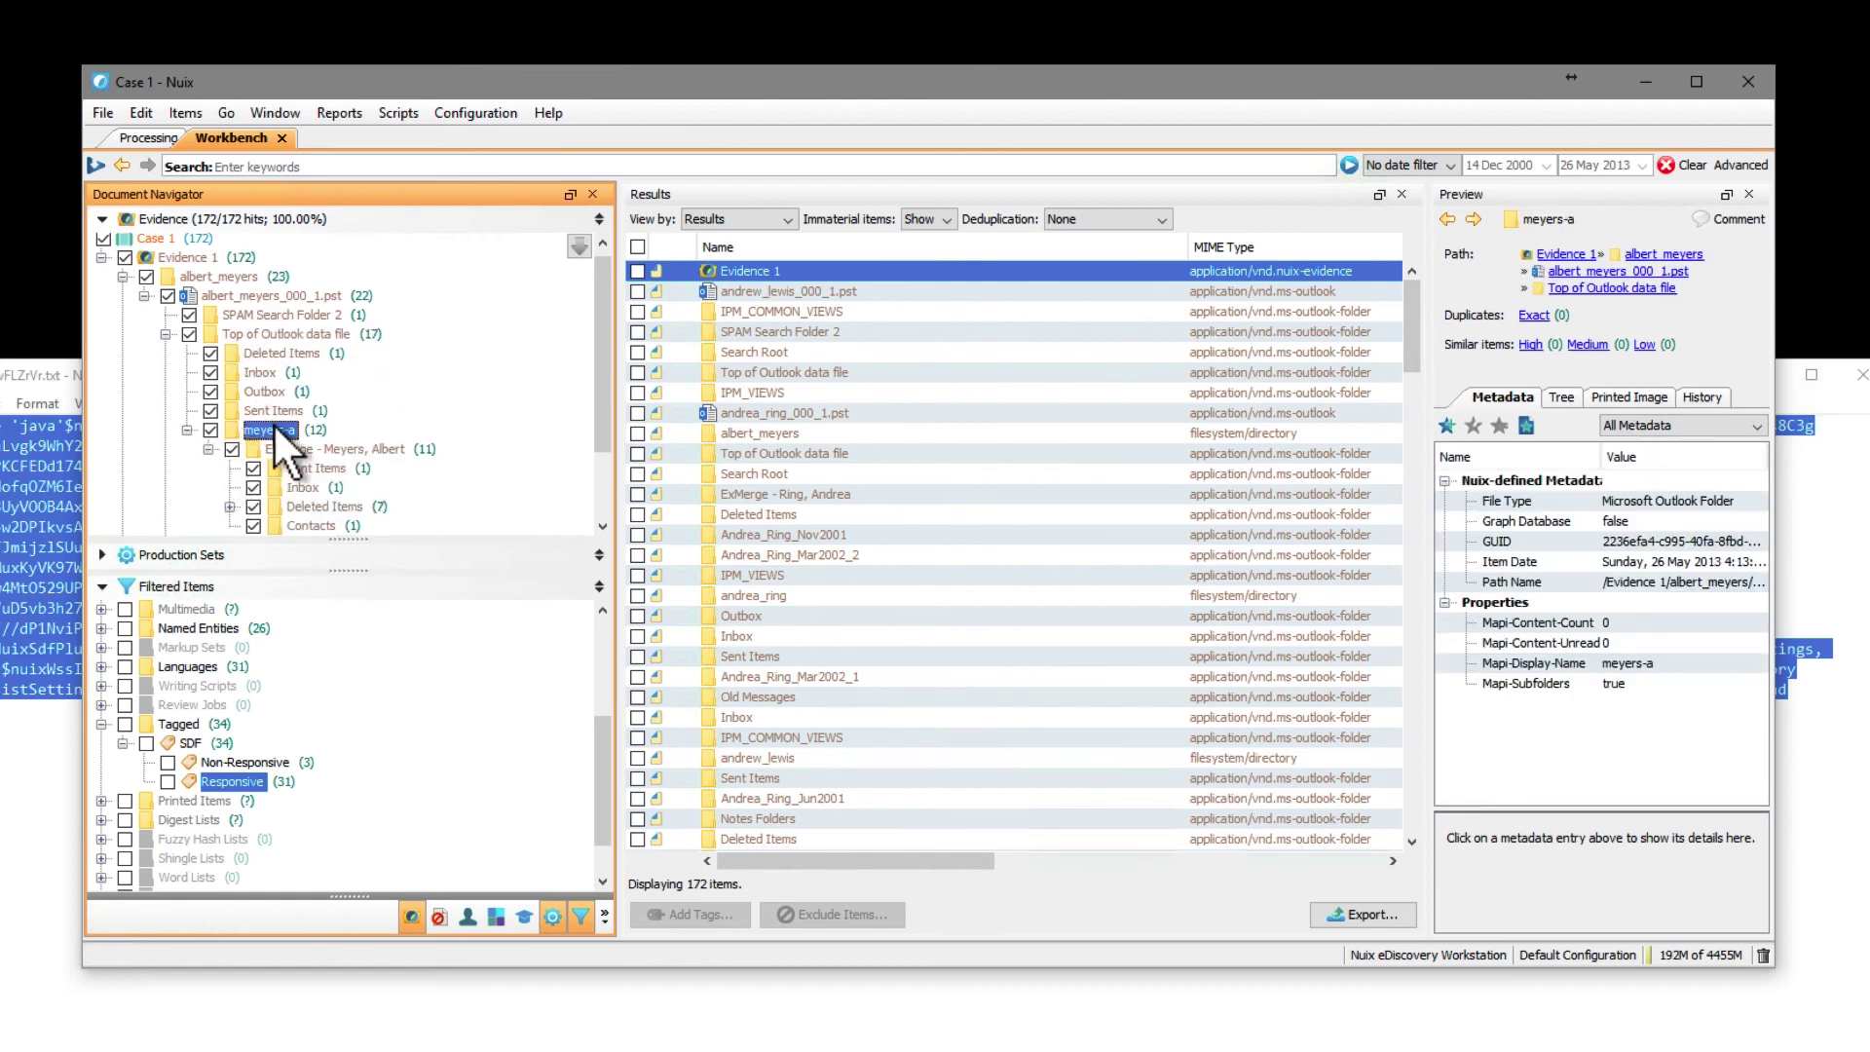
scroll(253, 453, down, 2)
scroll(258, 462, up, 2)
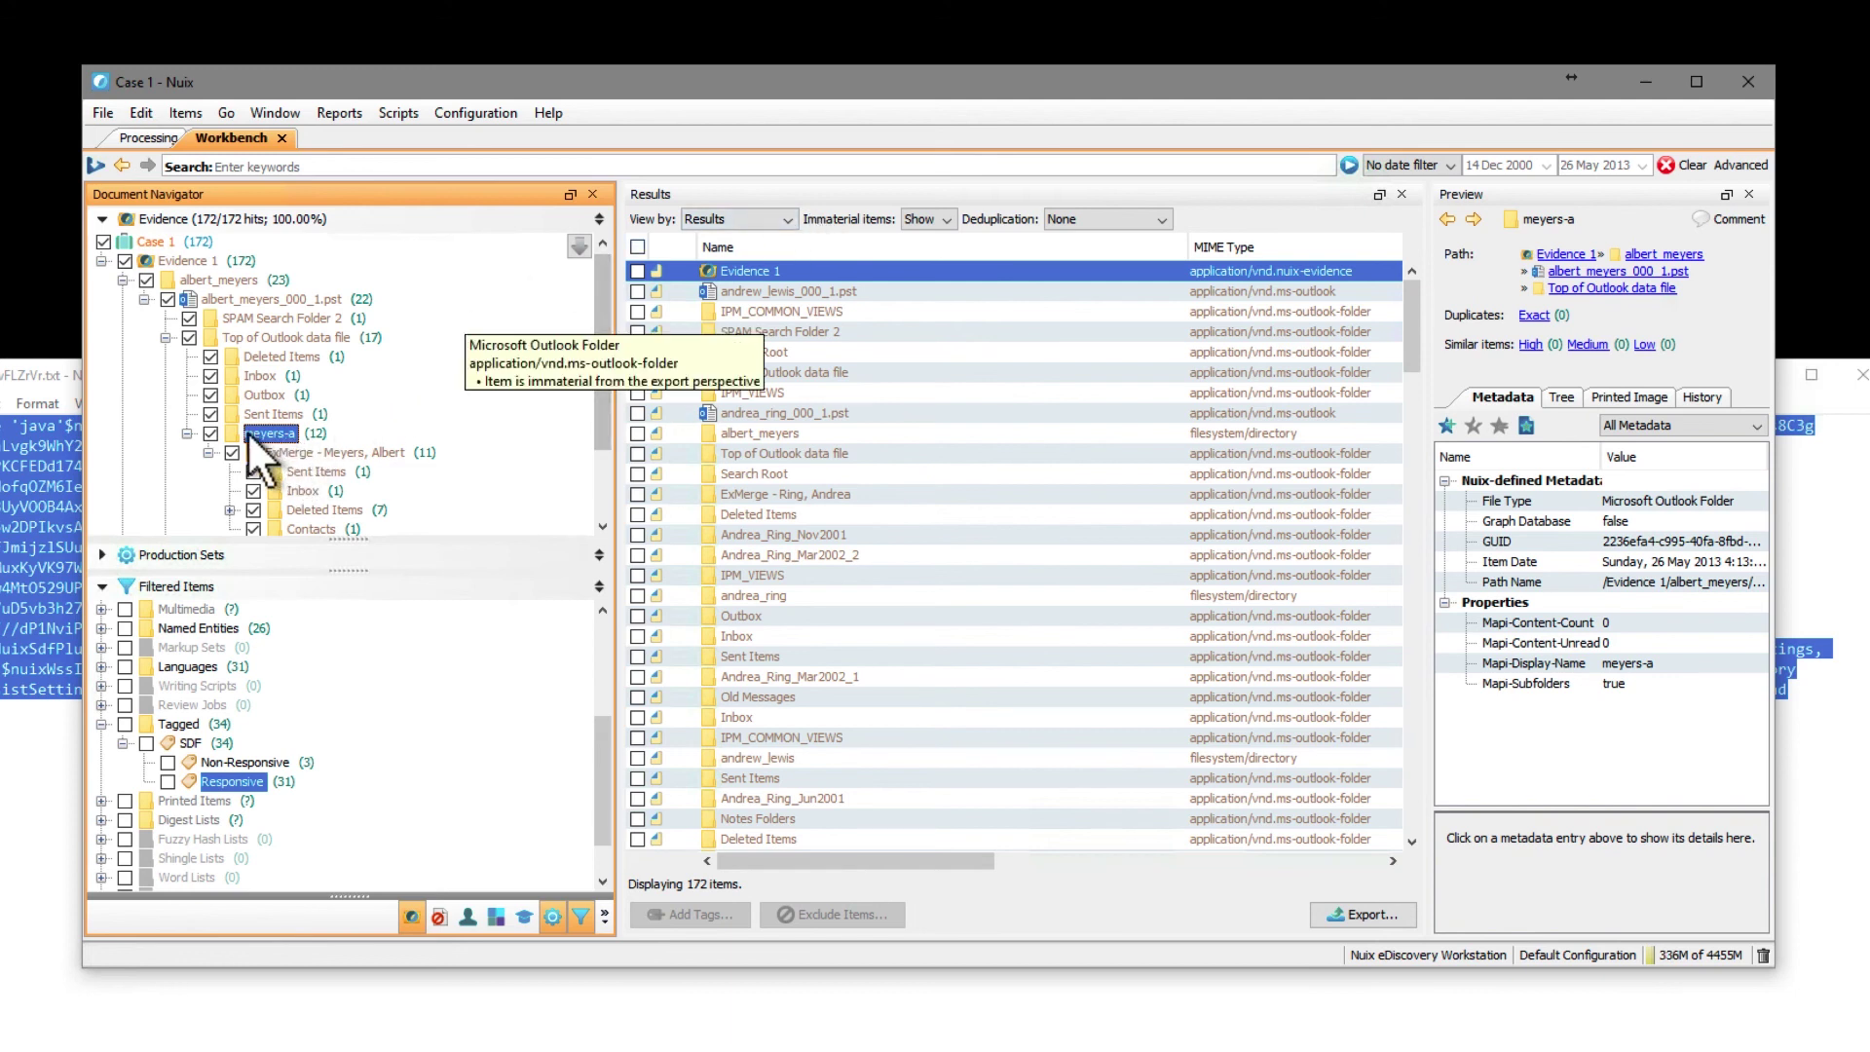
Step: Hide immaterial items and view the email's Matching-Criteria metadata, Keyword Is In ken lay
click(928, 222)
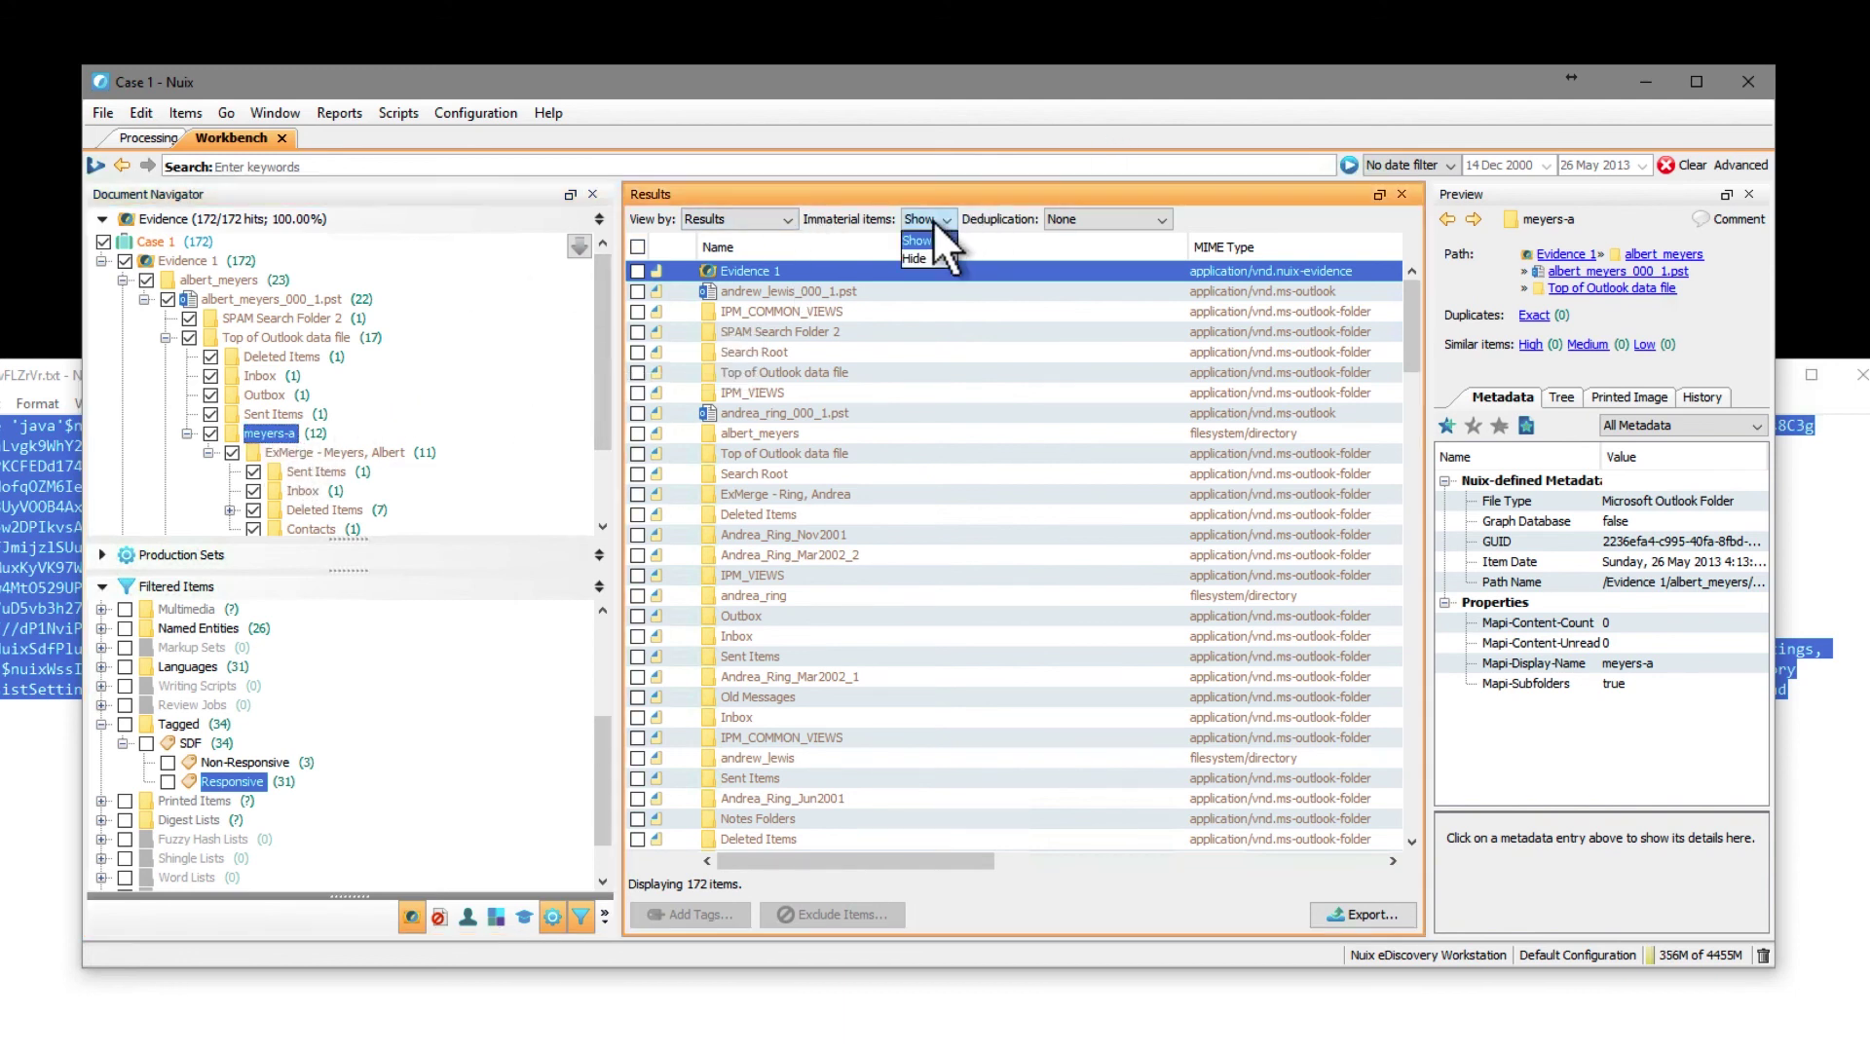
key(Down)
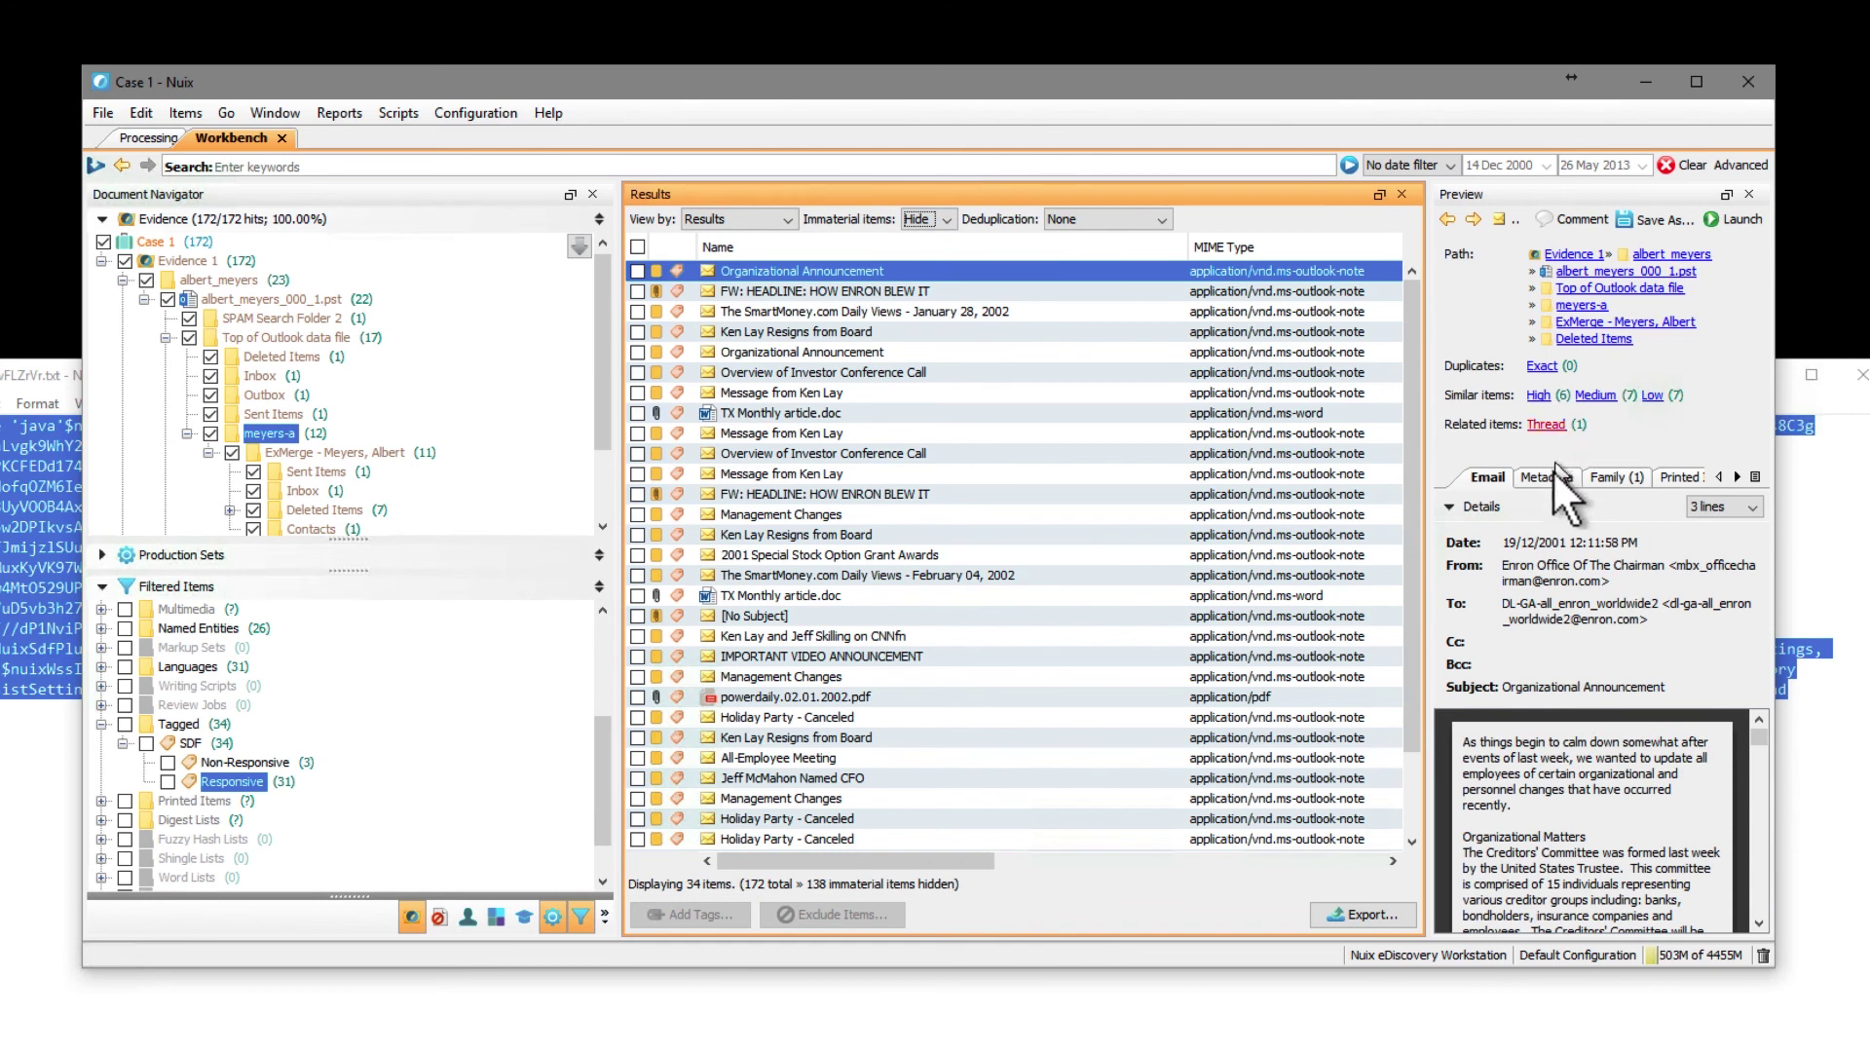
click(1552, 477)
scroll(1544, 669, down, 10)
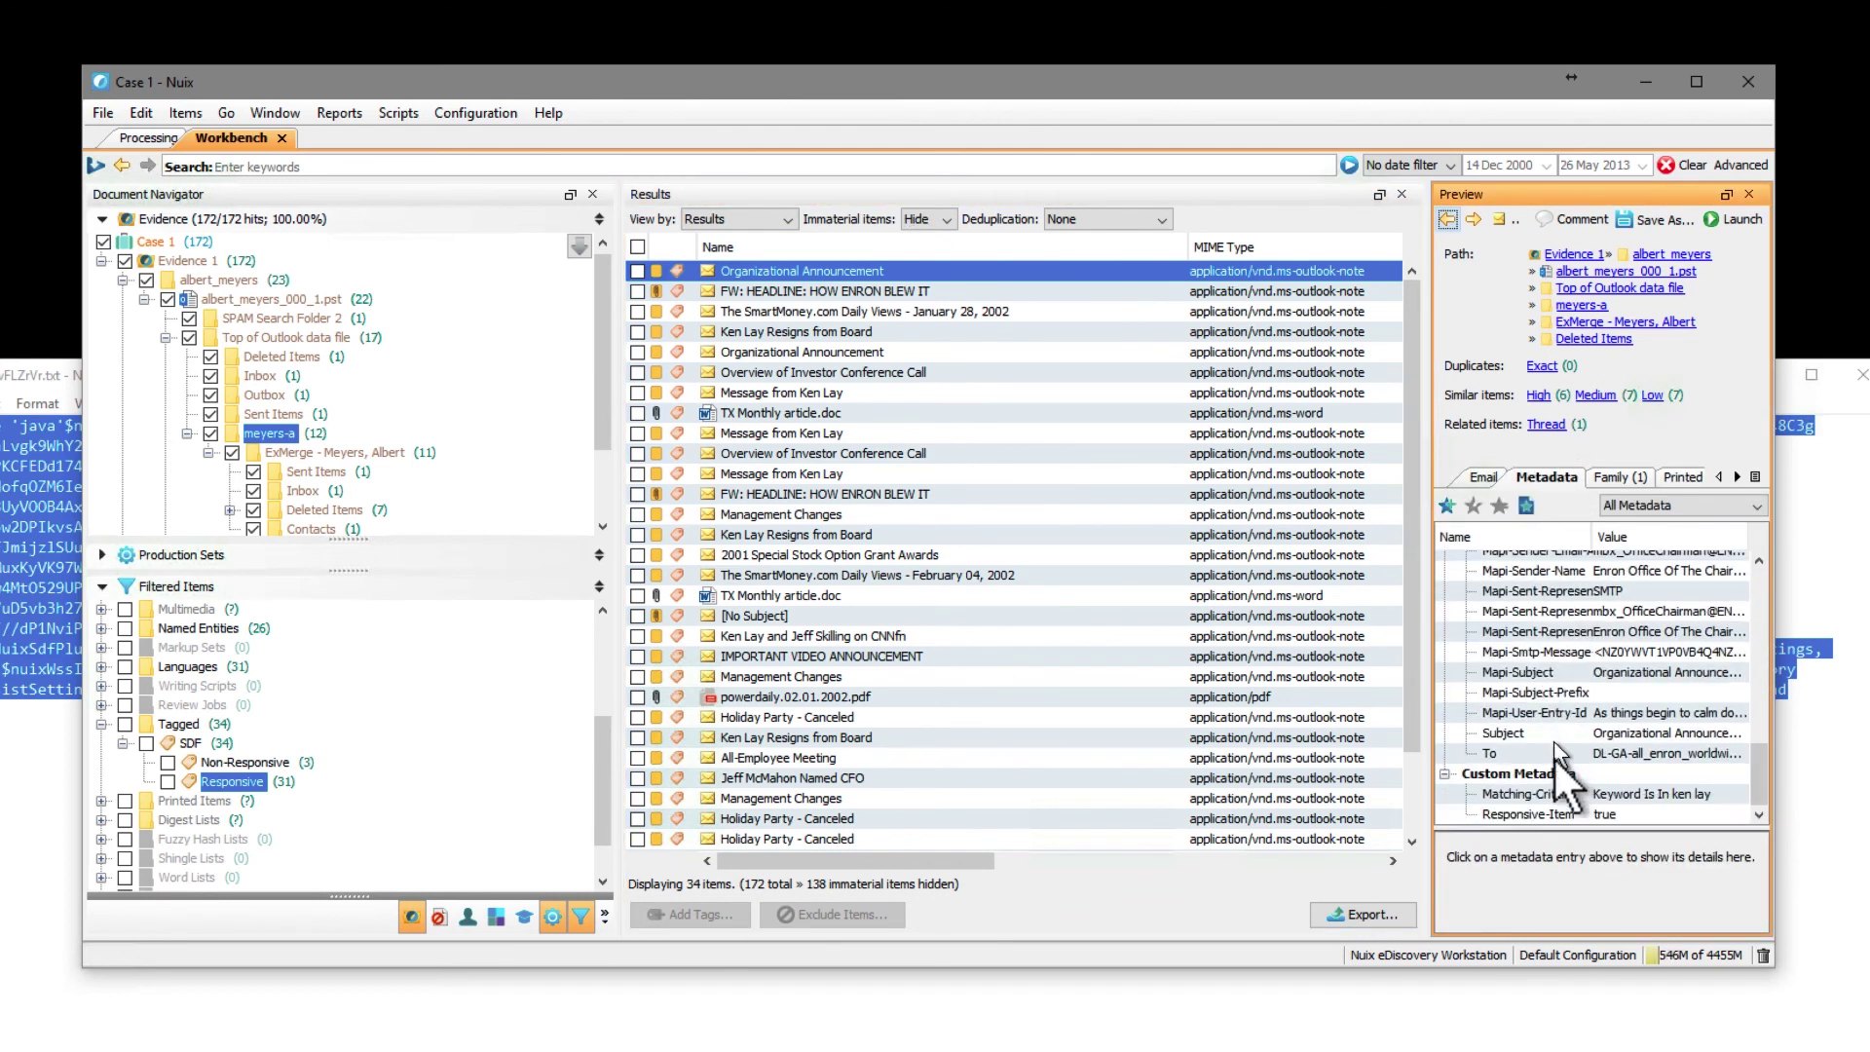
click(1636, 793)
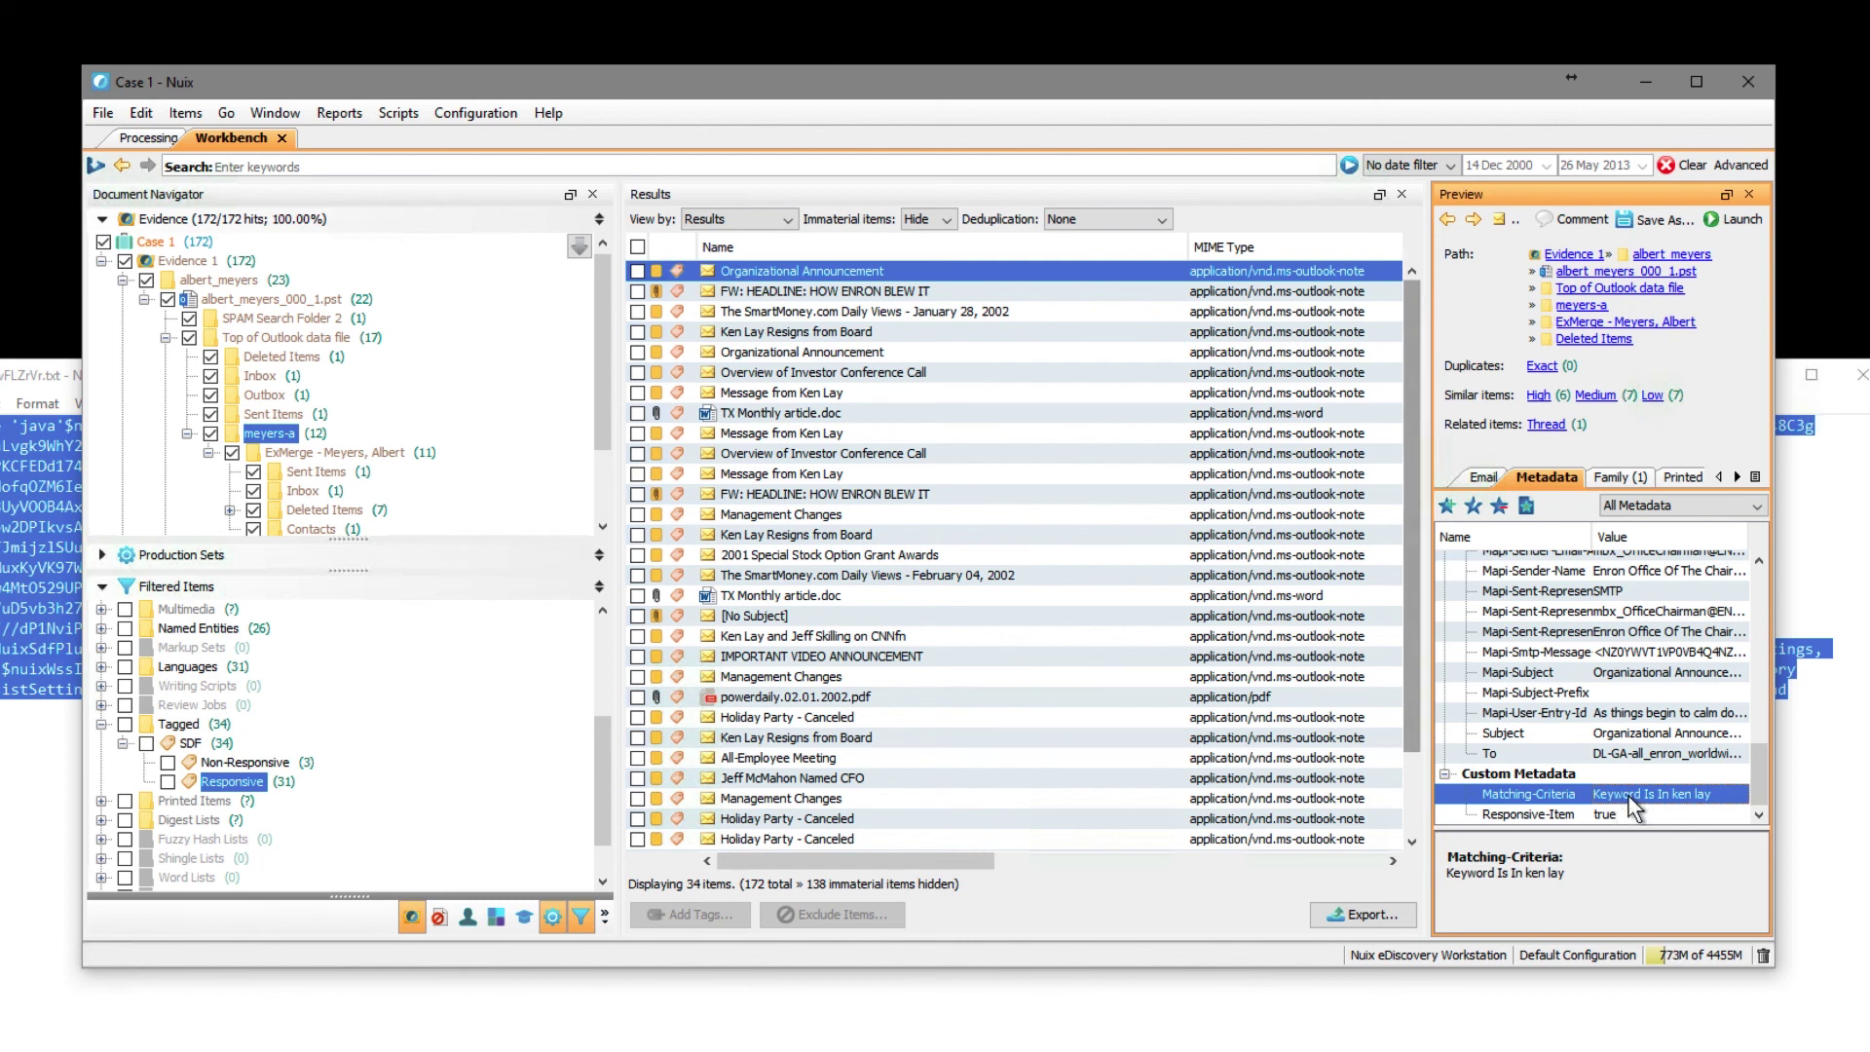
Step: Read the custom-metadata search help, then type the Matching-Criteria 'Keyword IS In ken lay' query
click(548, 113)
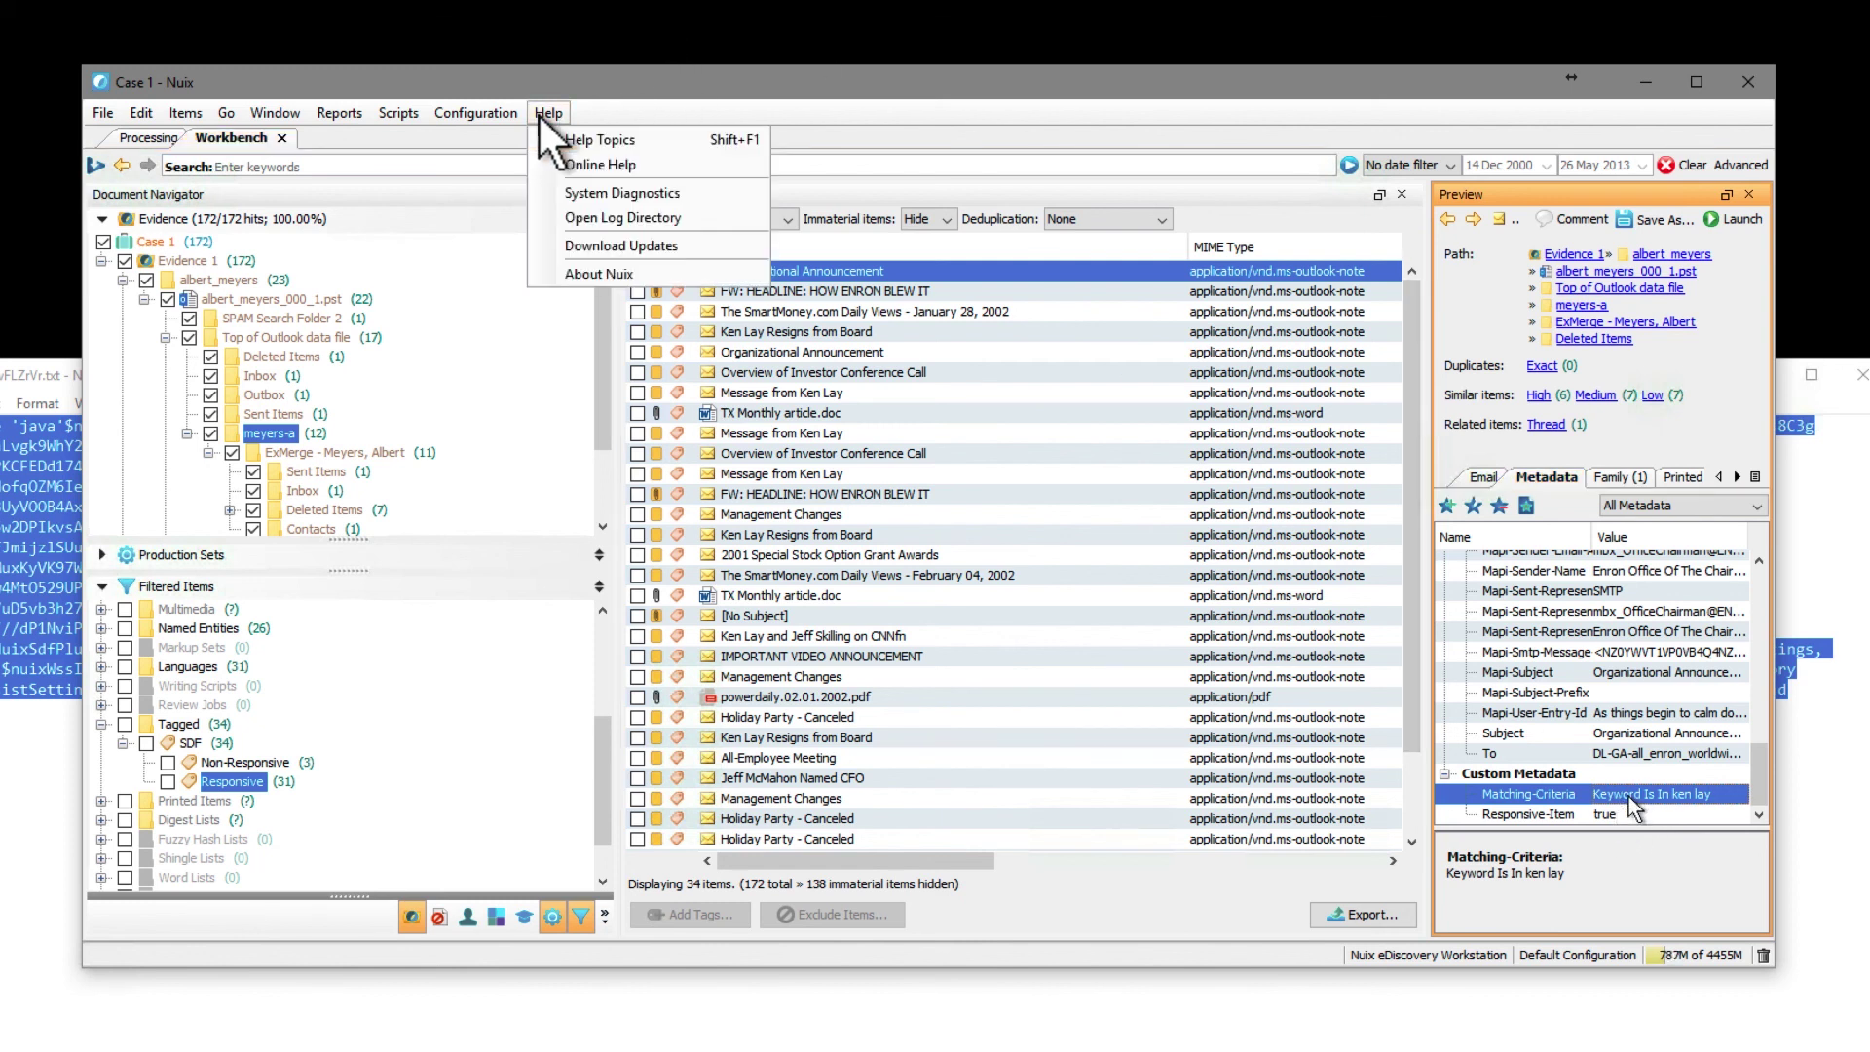
click(582, 141)
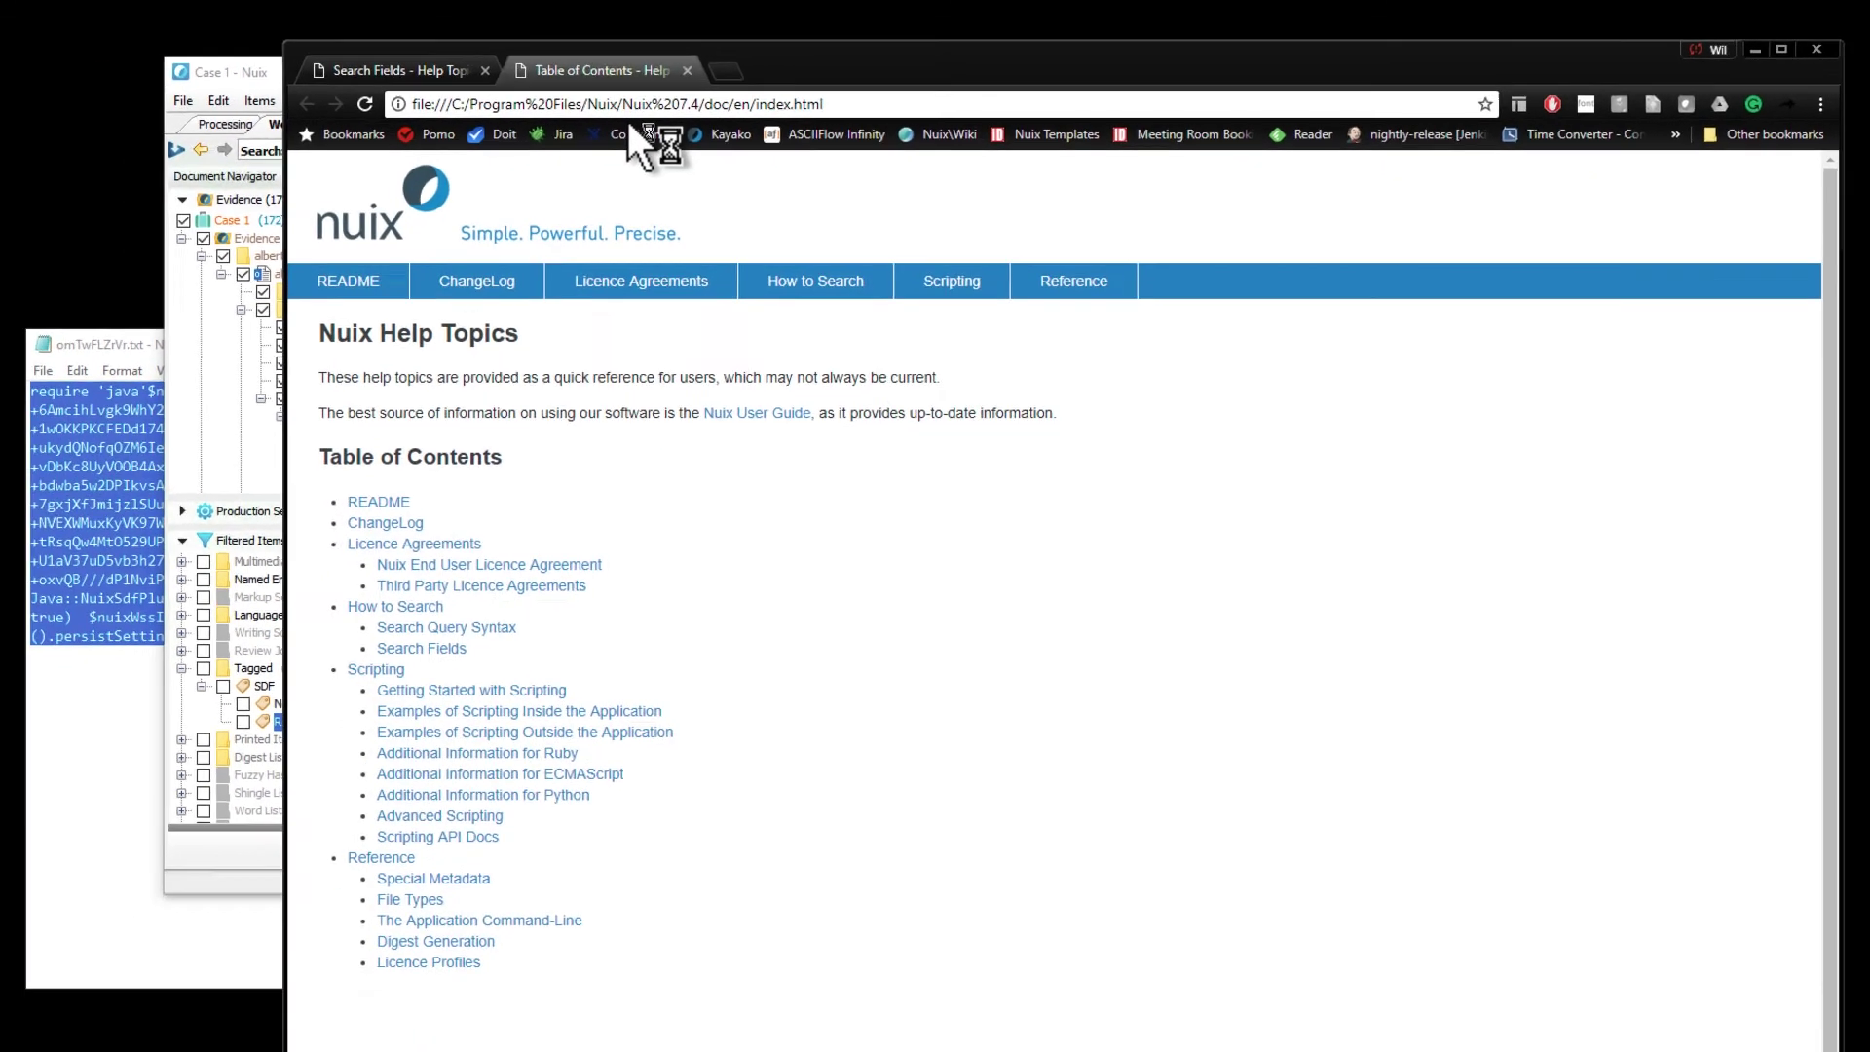
click(424, 648)
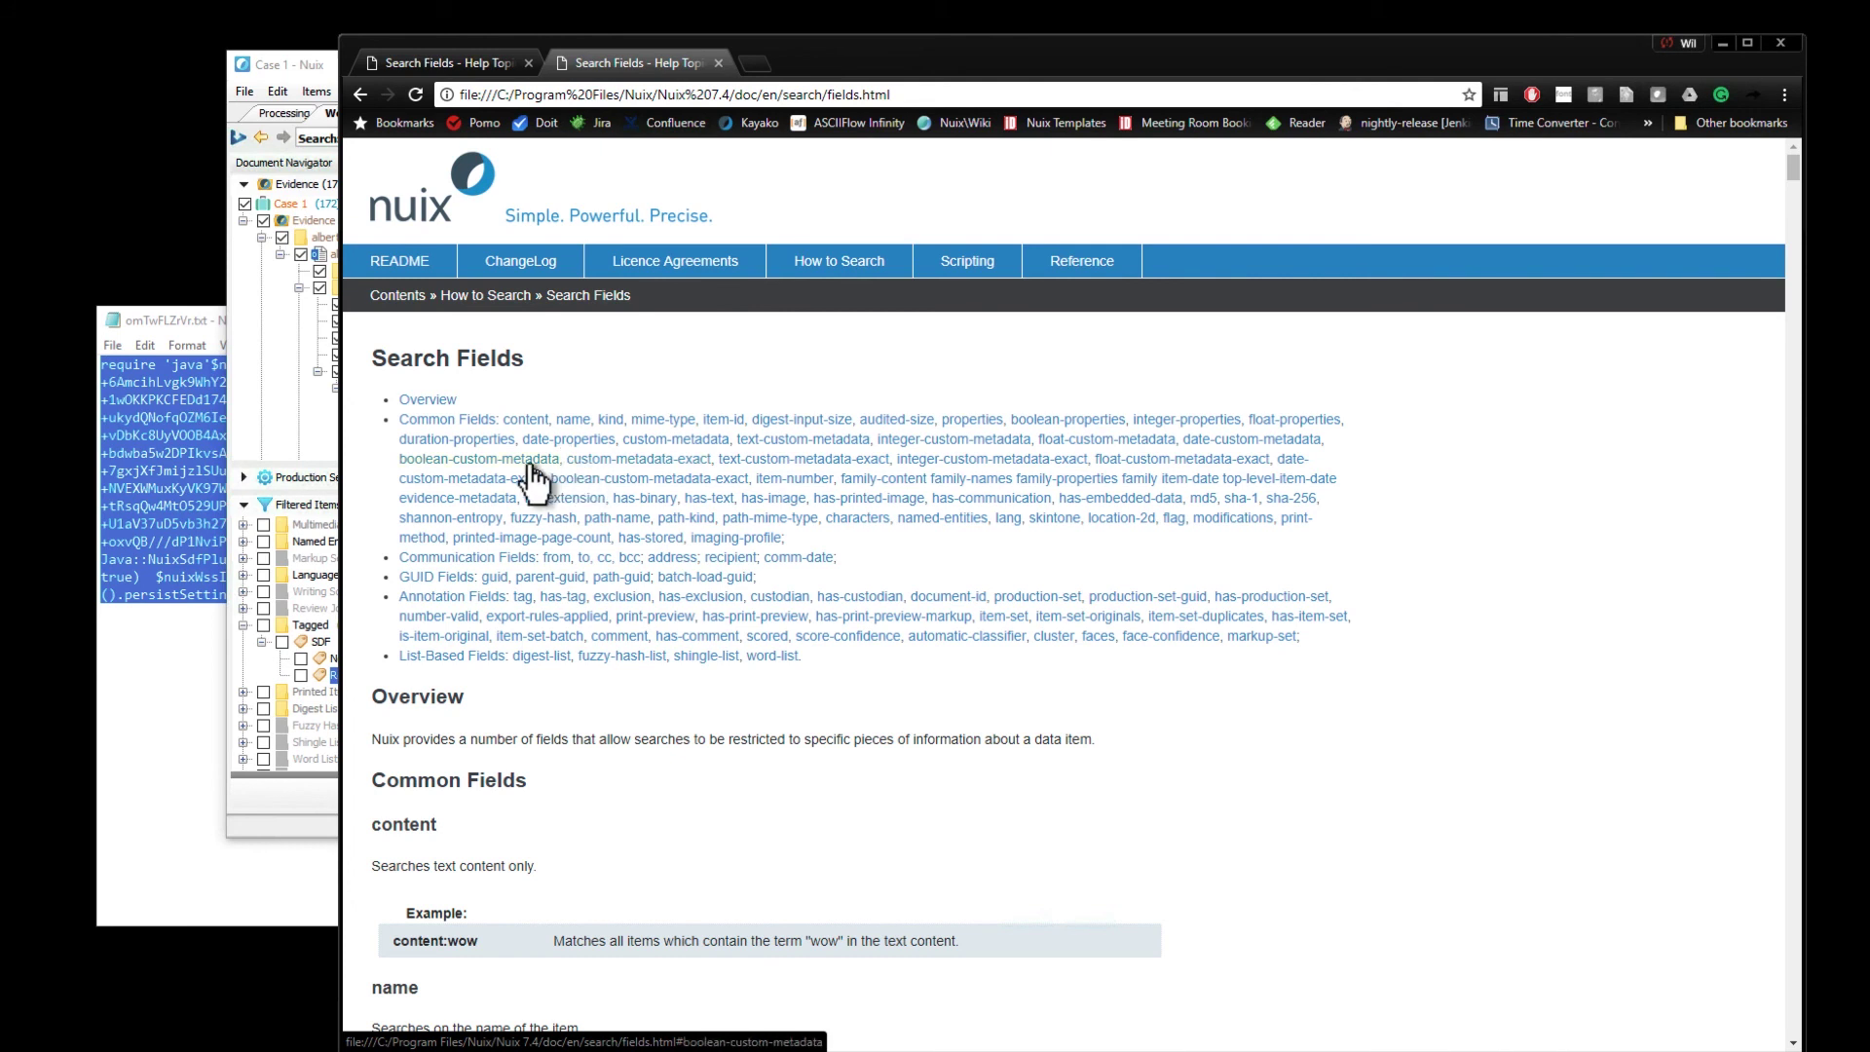
click(675, 440)
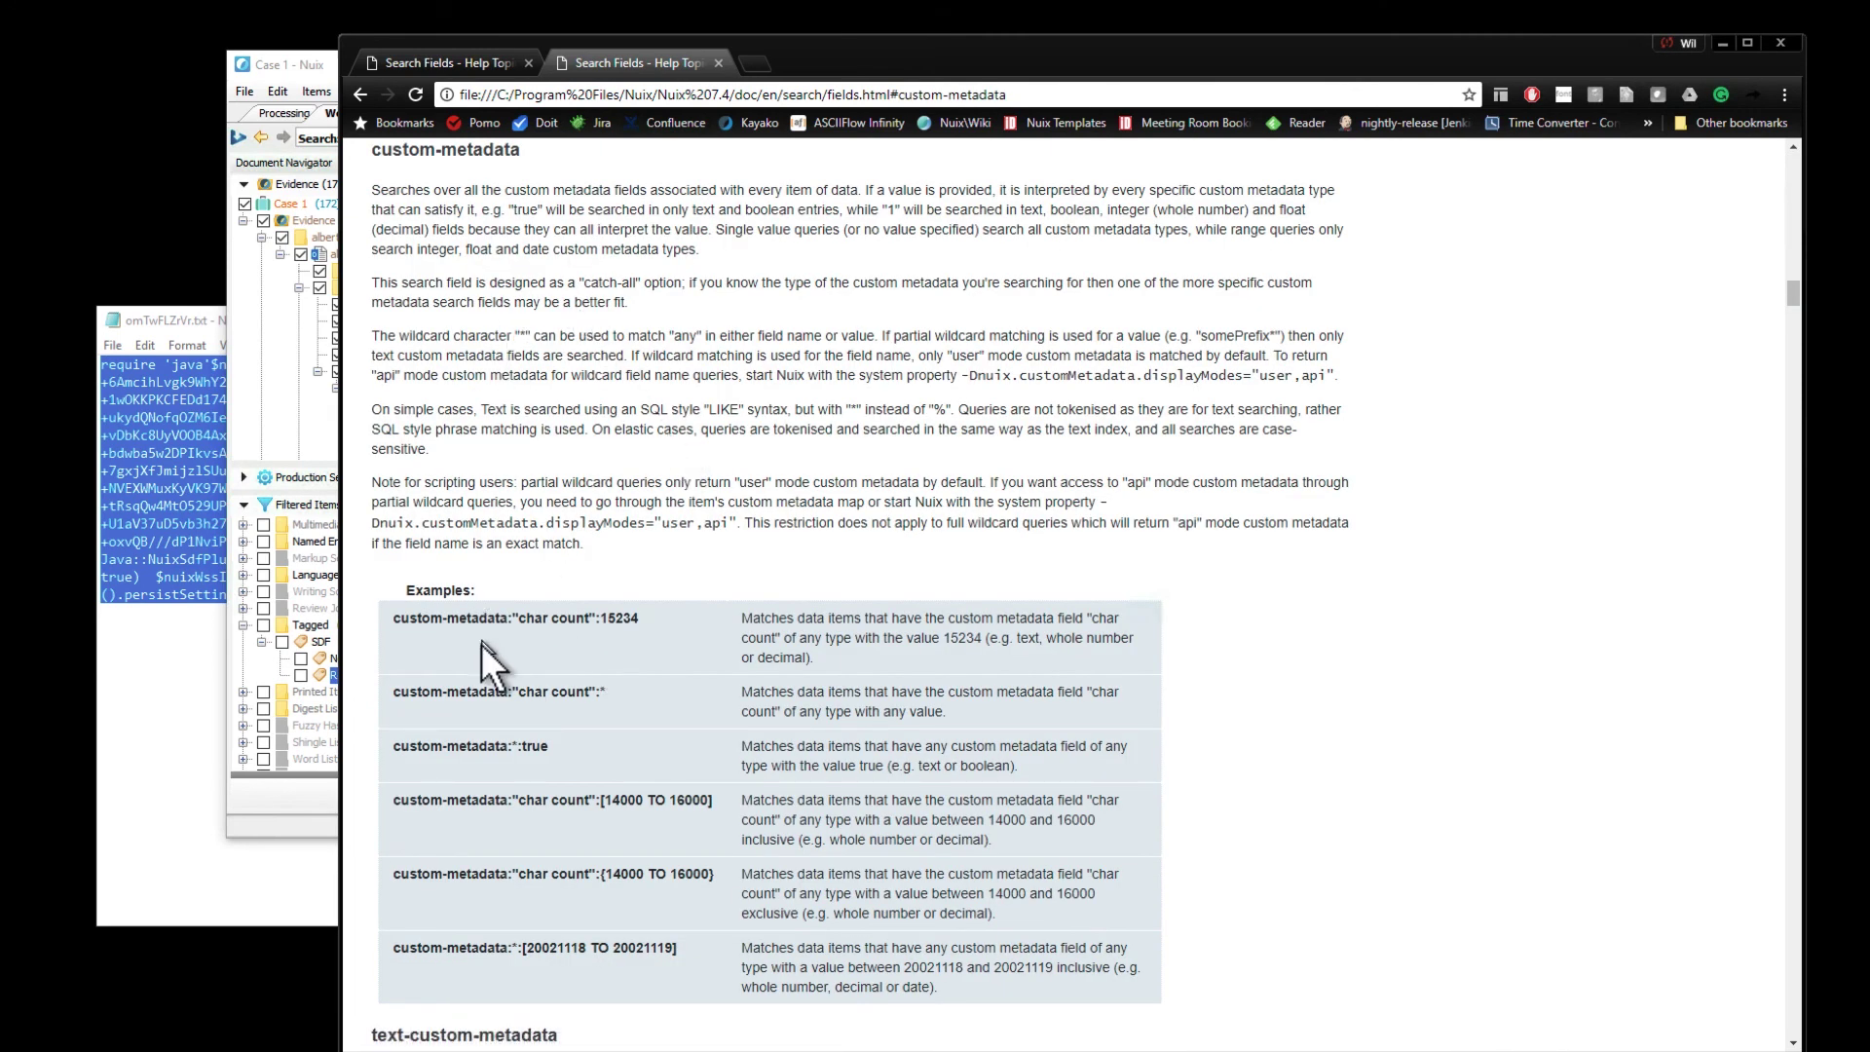
scroll(481, 656, down, 3)
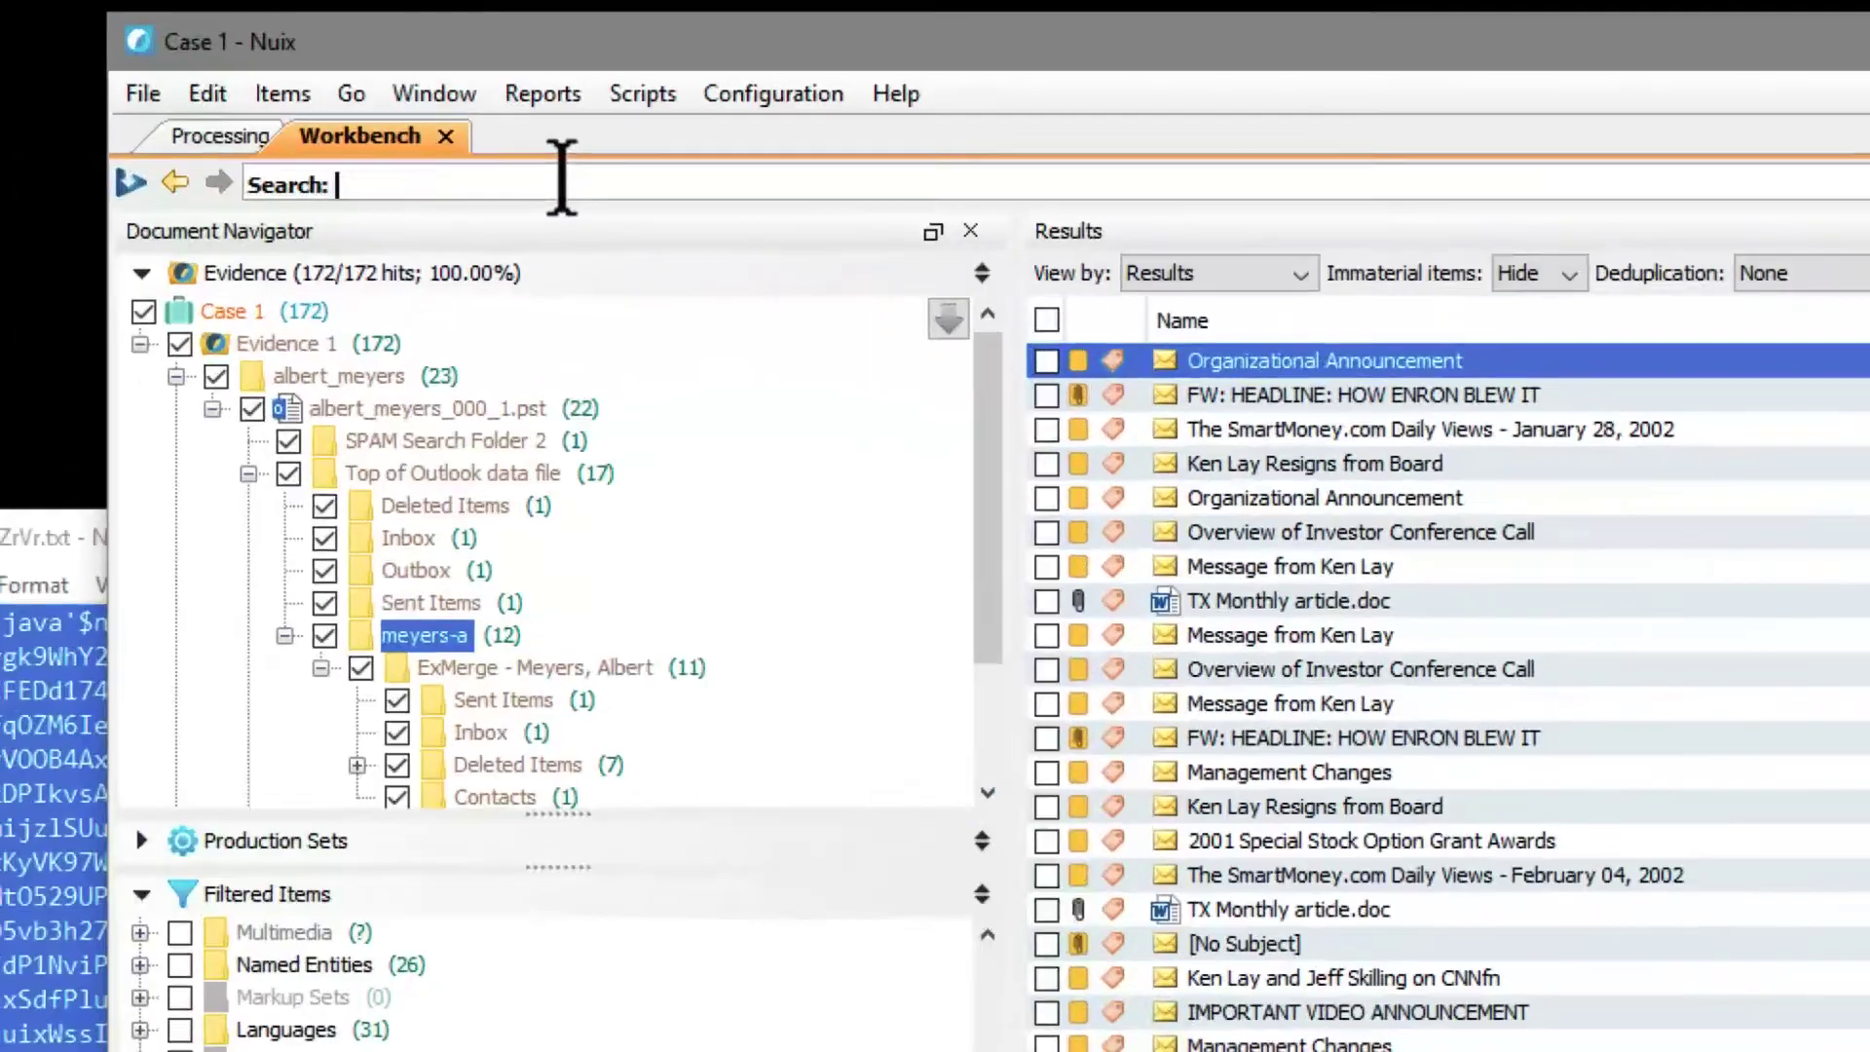
text(metadata:"Matching-Criteria":"Keyword IS In ken lay")
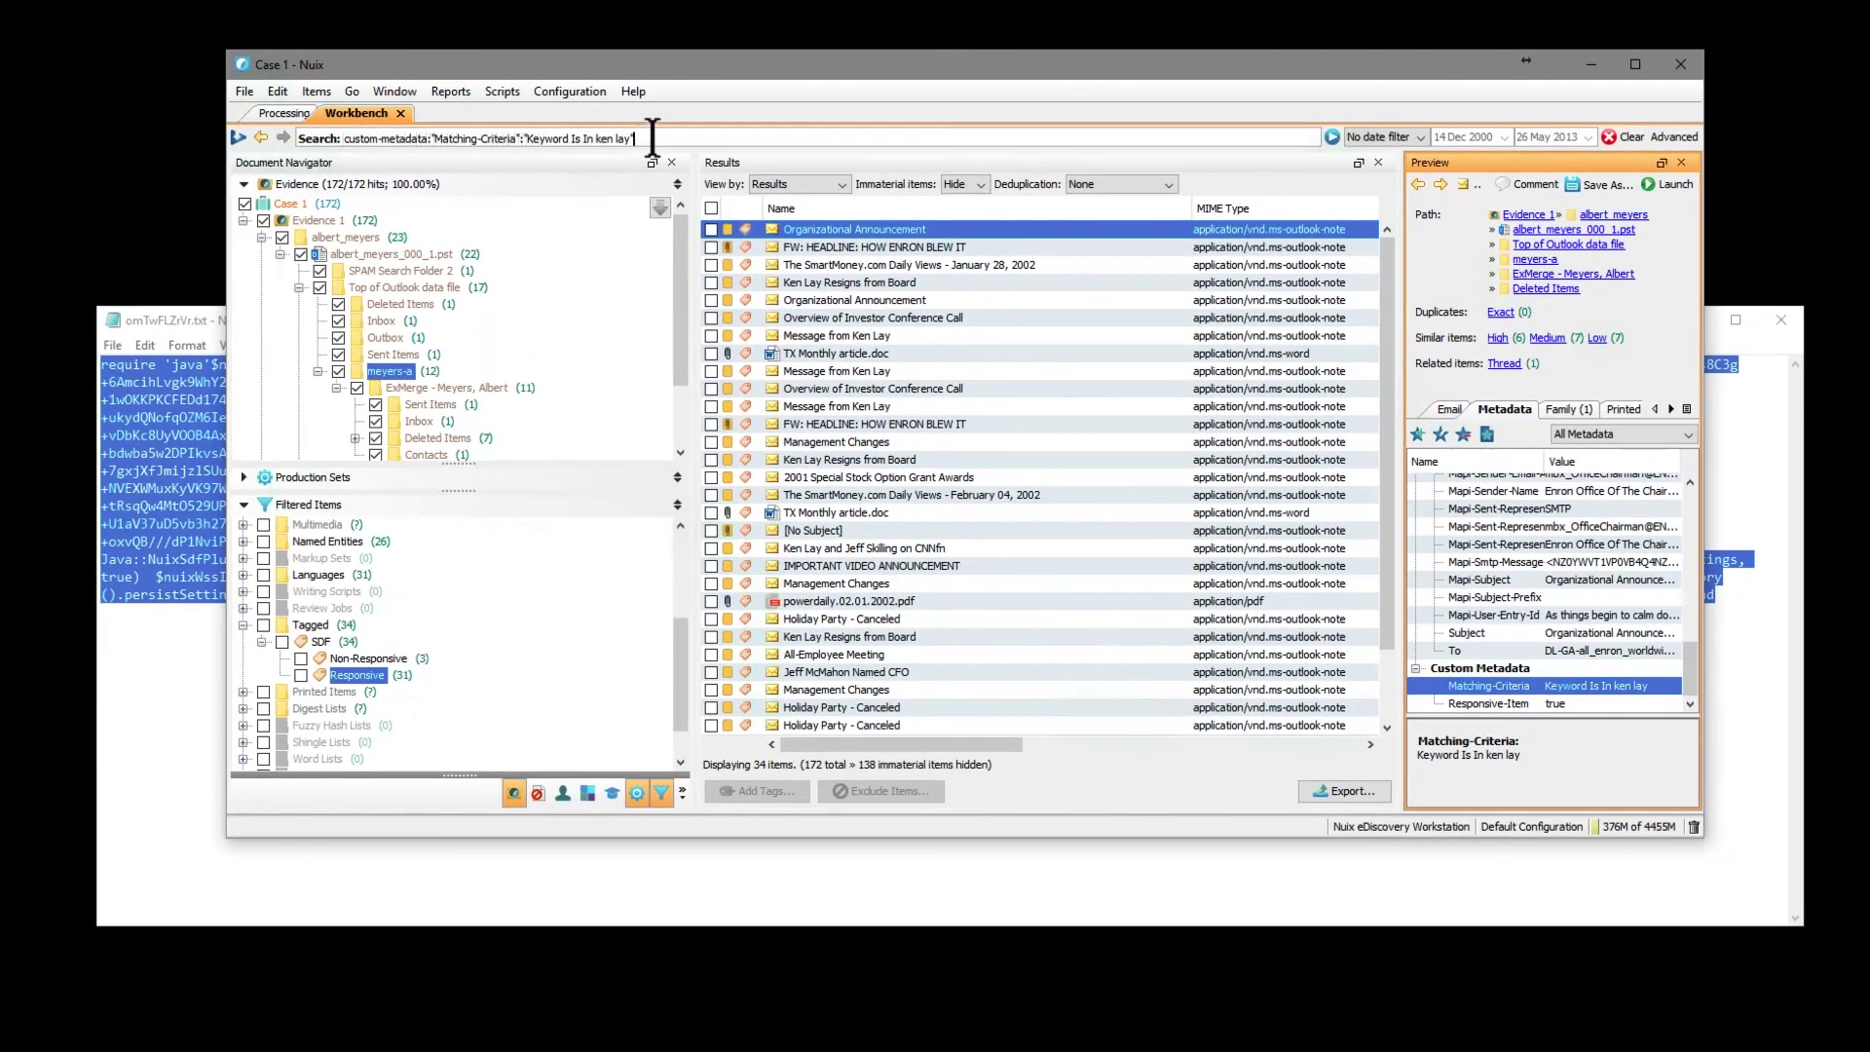
Step: Run the Matching-Criteria 'Keyword Is In ken lay' search, returning 31 of 172 items
key(Return)
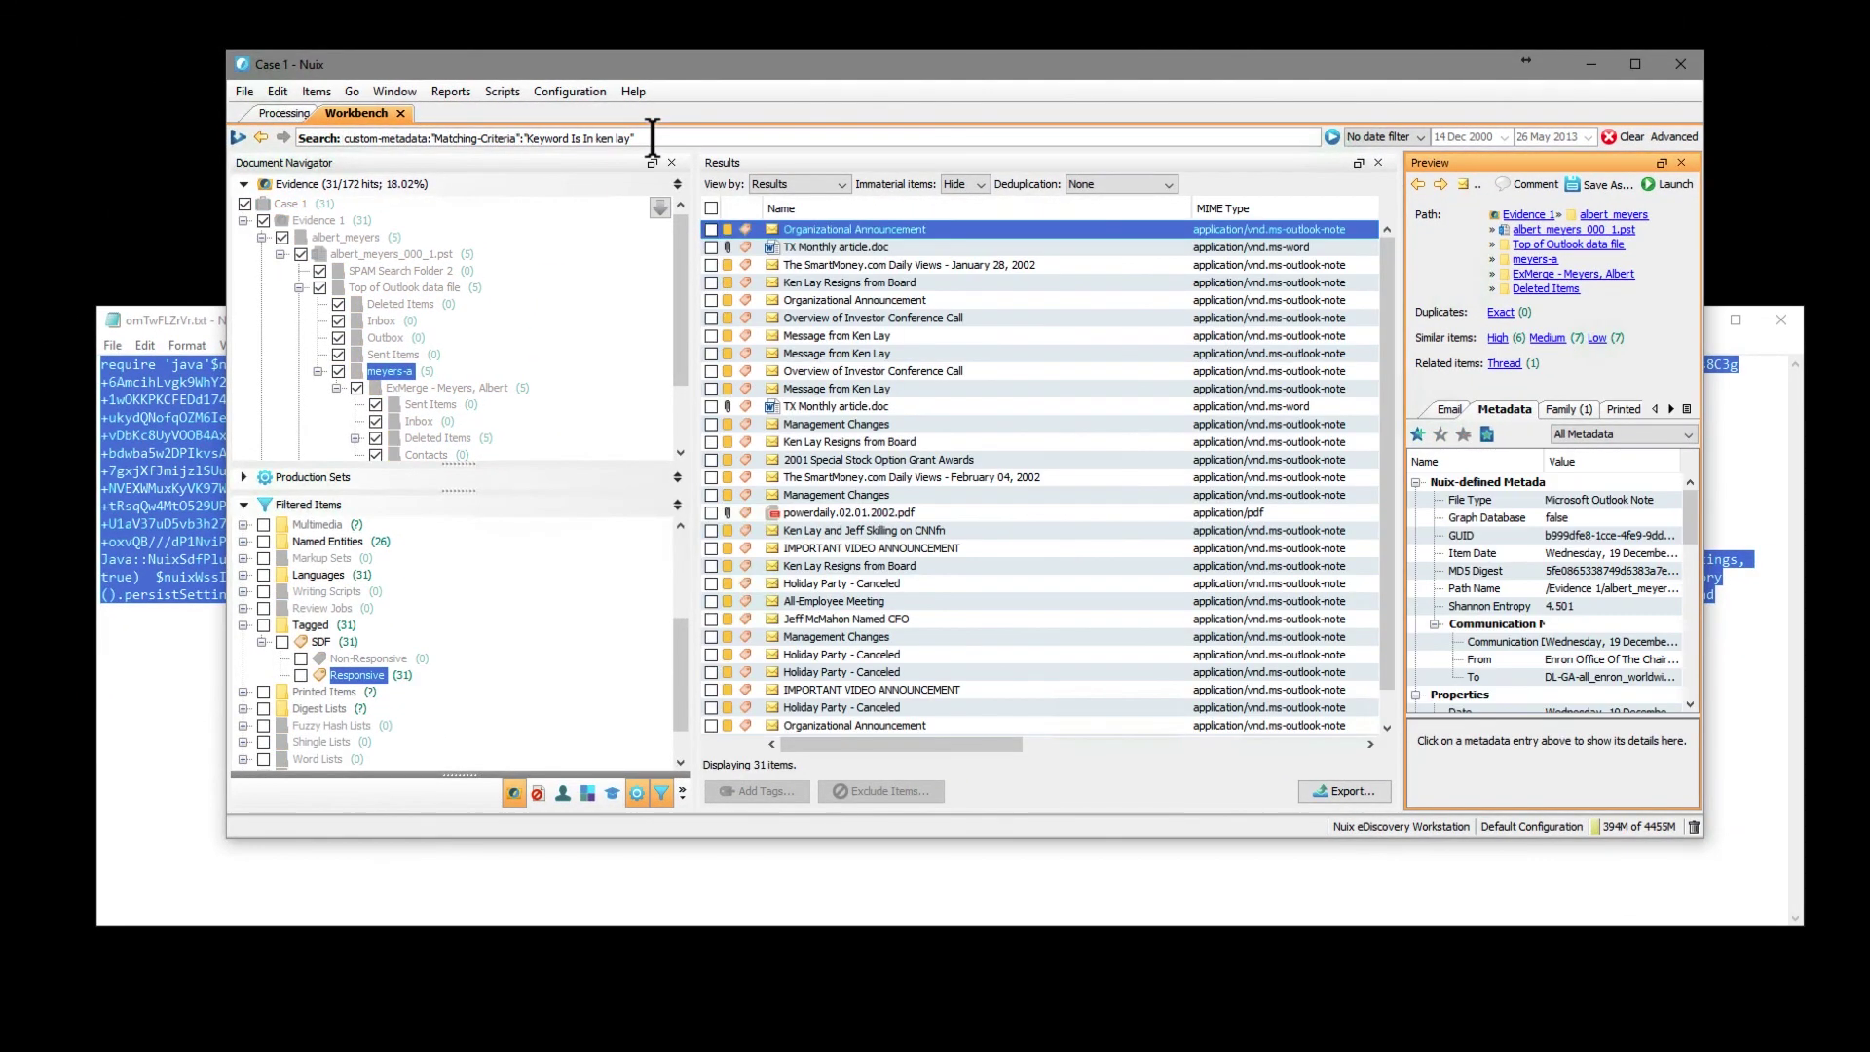